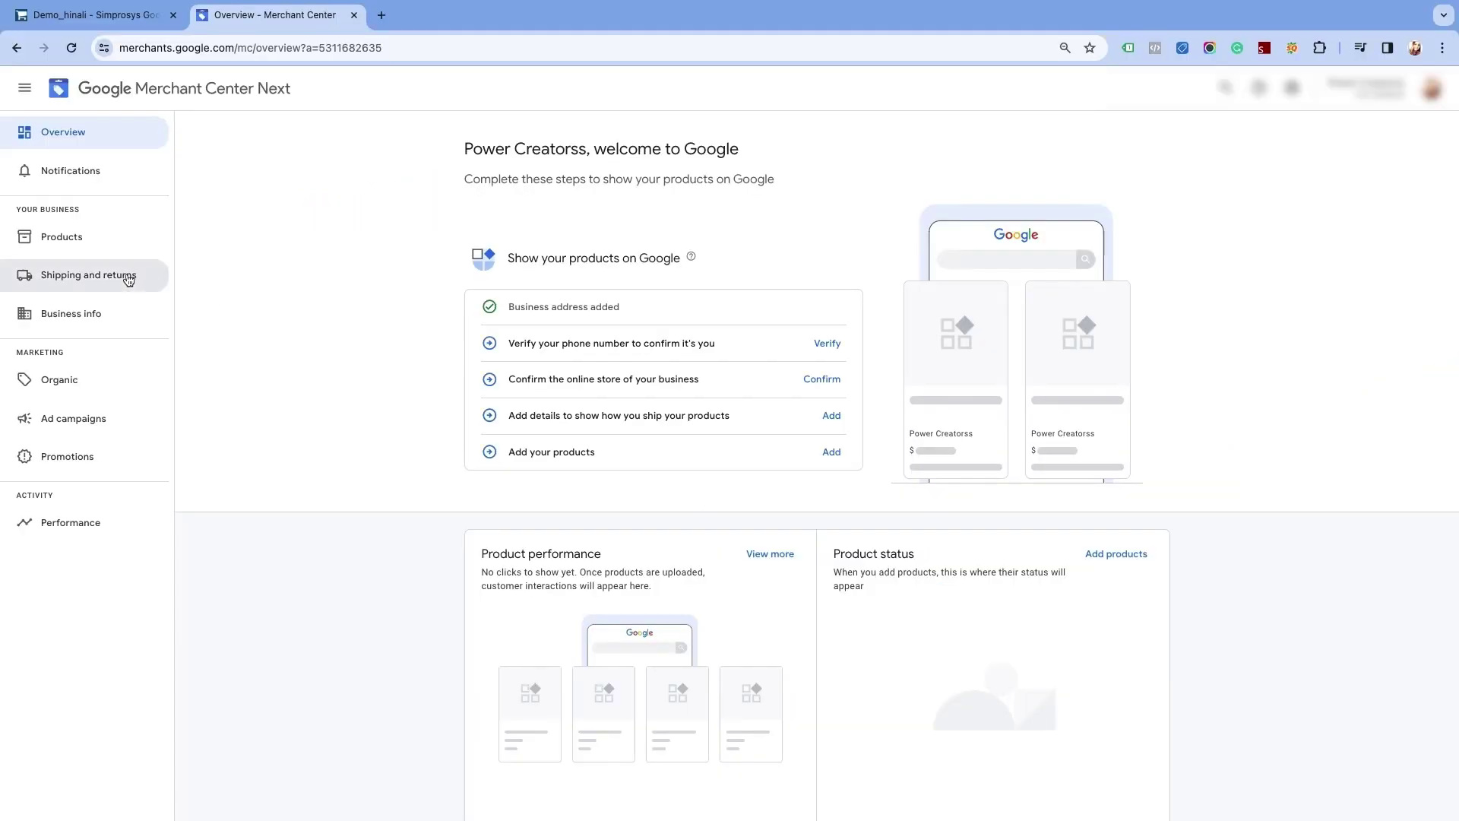
Start a new shipping policy under Shipping and returns and add the United States as its country.
left_click(129, 279)
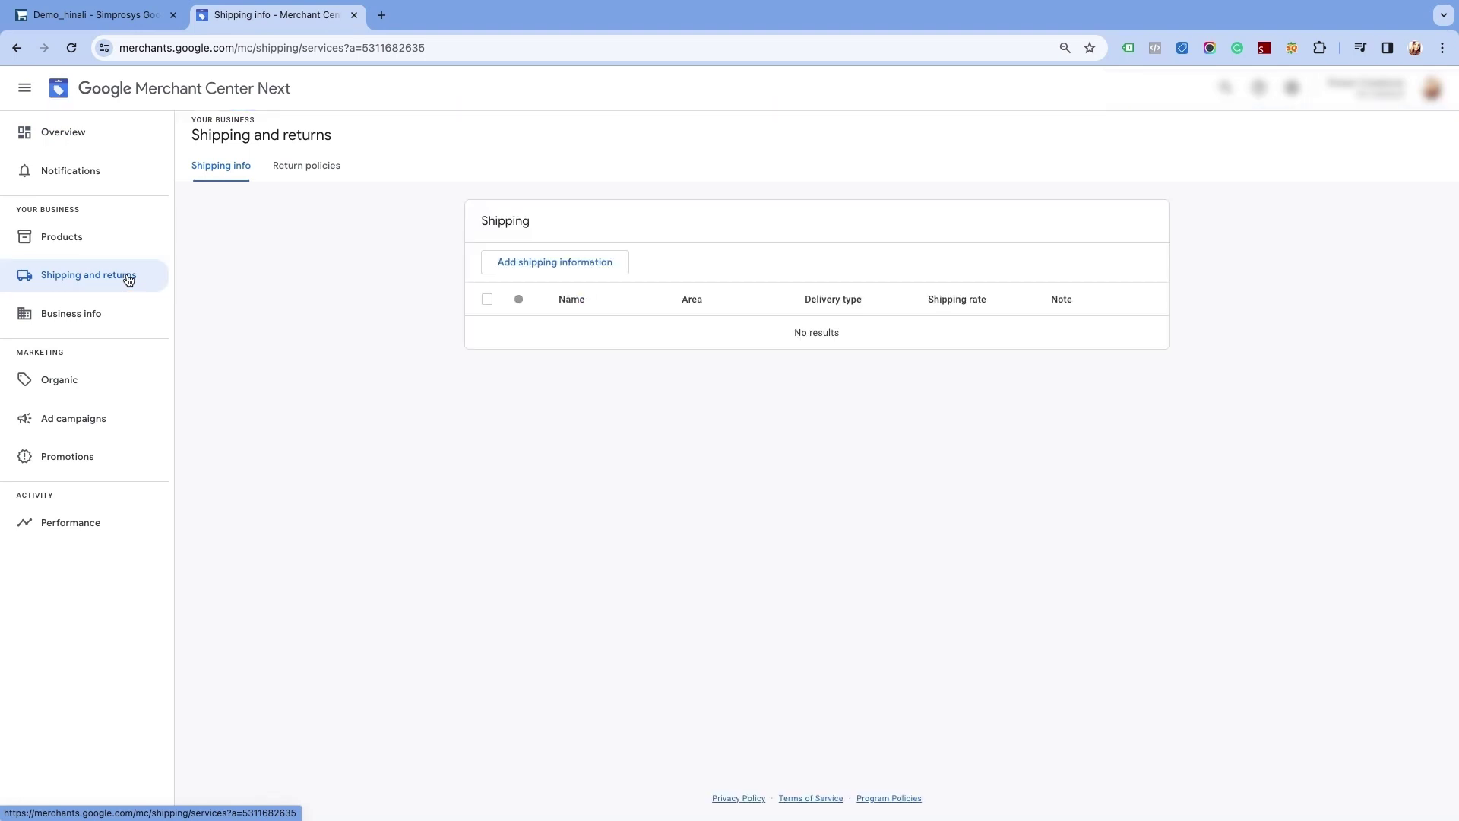
left_click(515, 272)
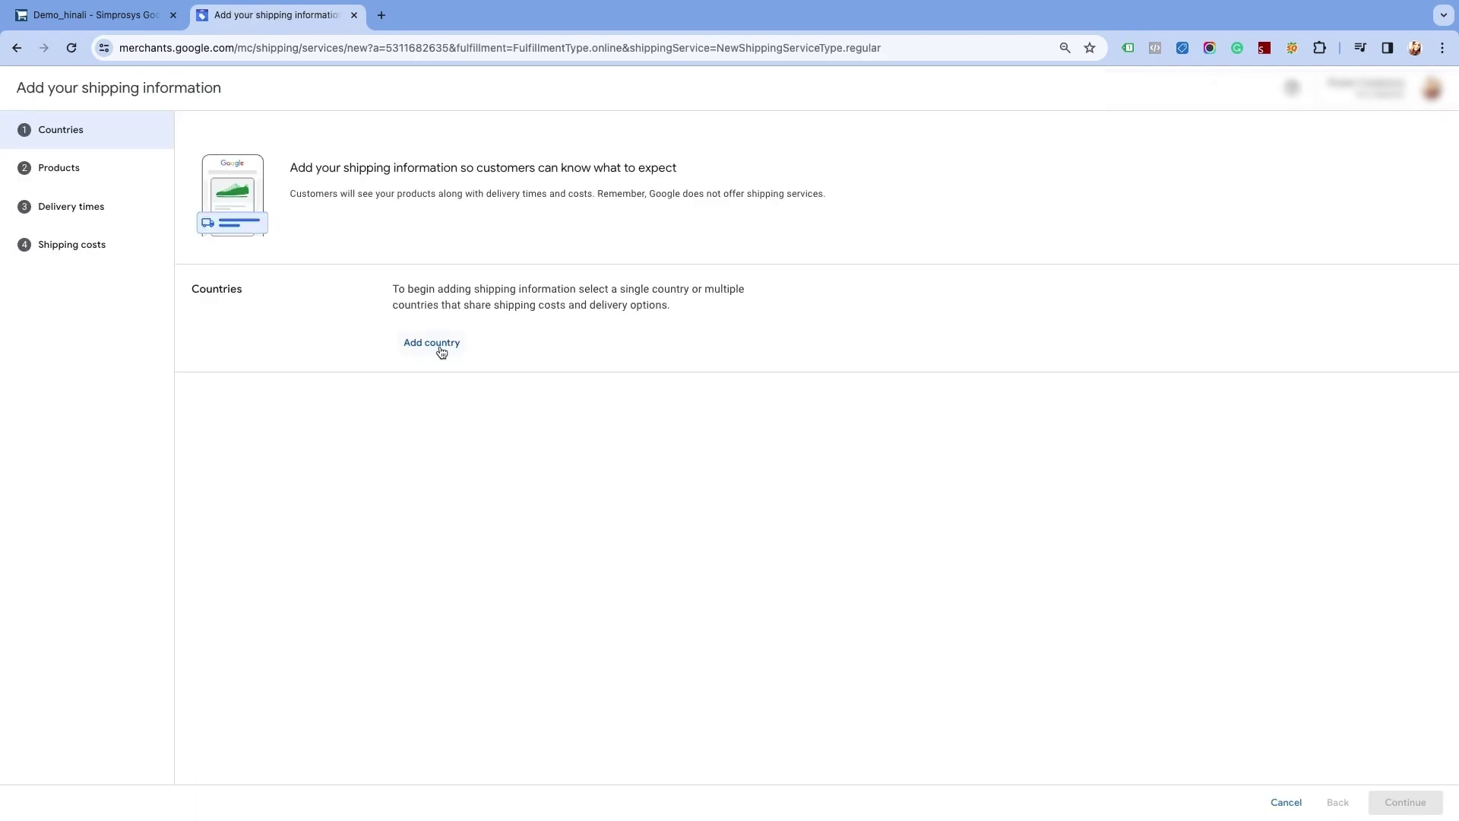
left_click(433, 344)
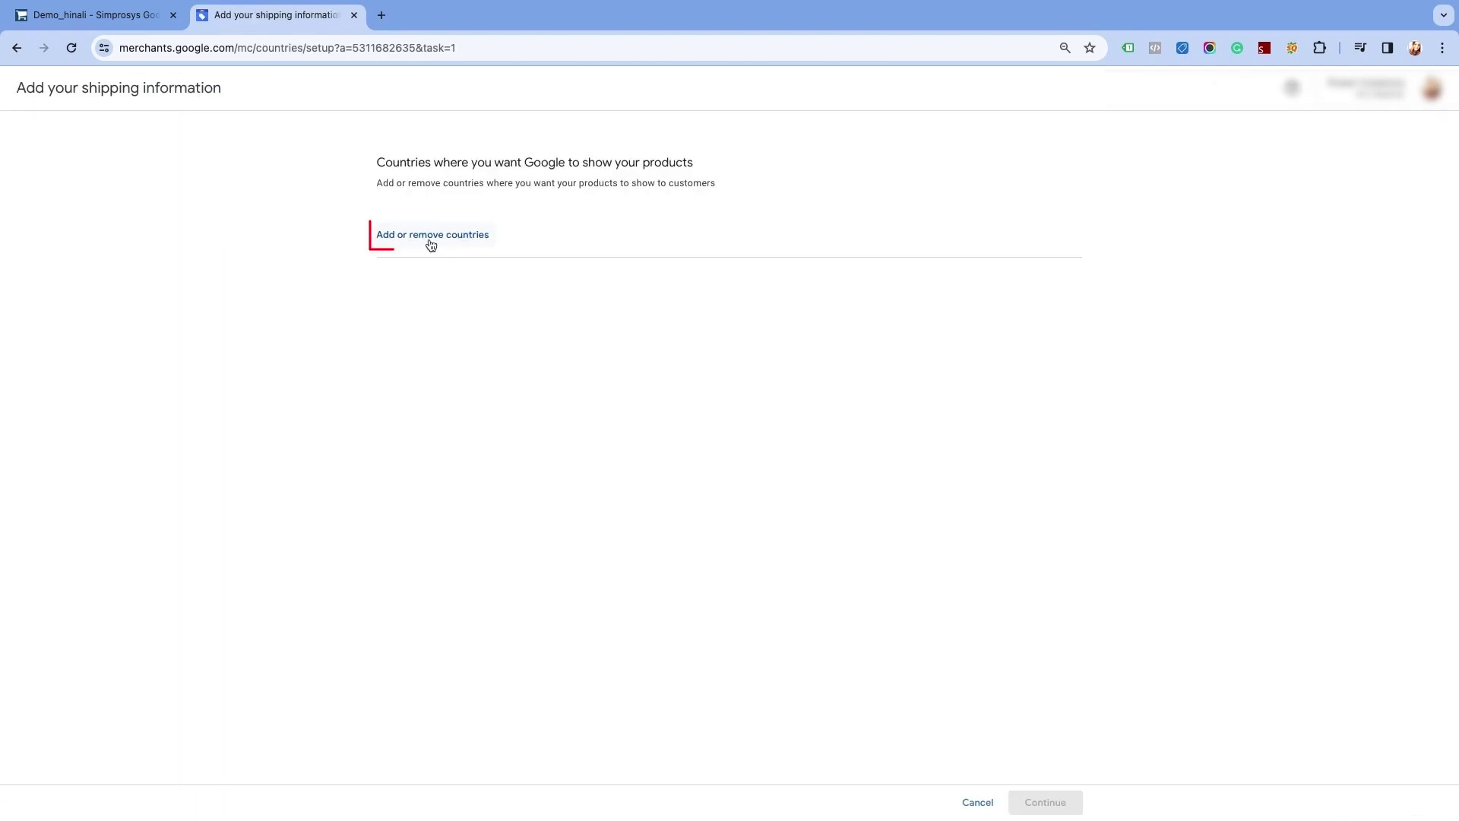
left_click(429, 235)
type("un")
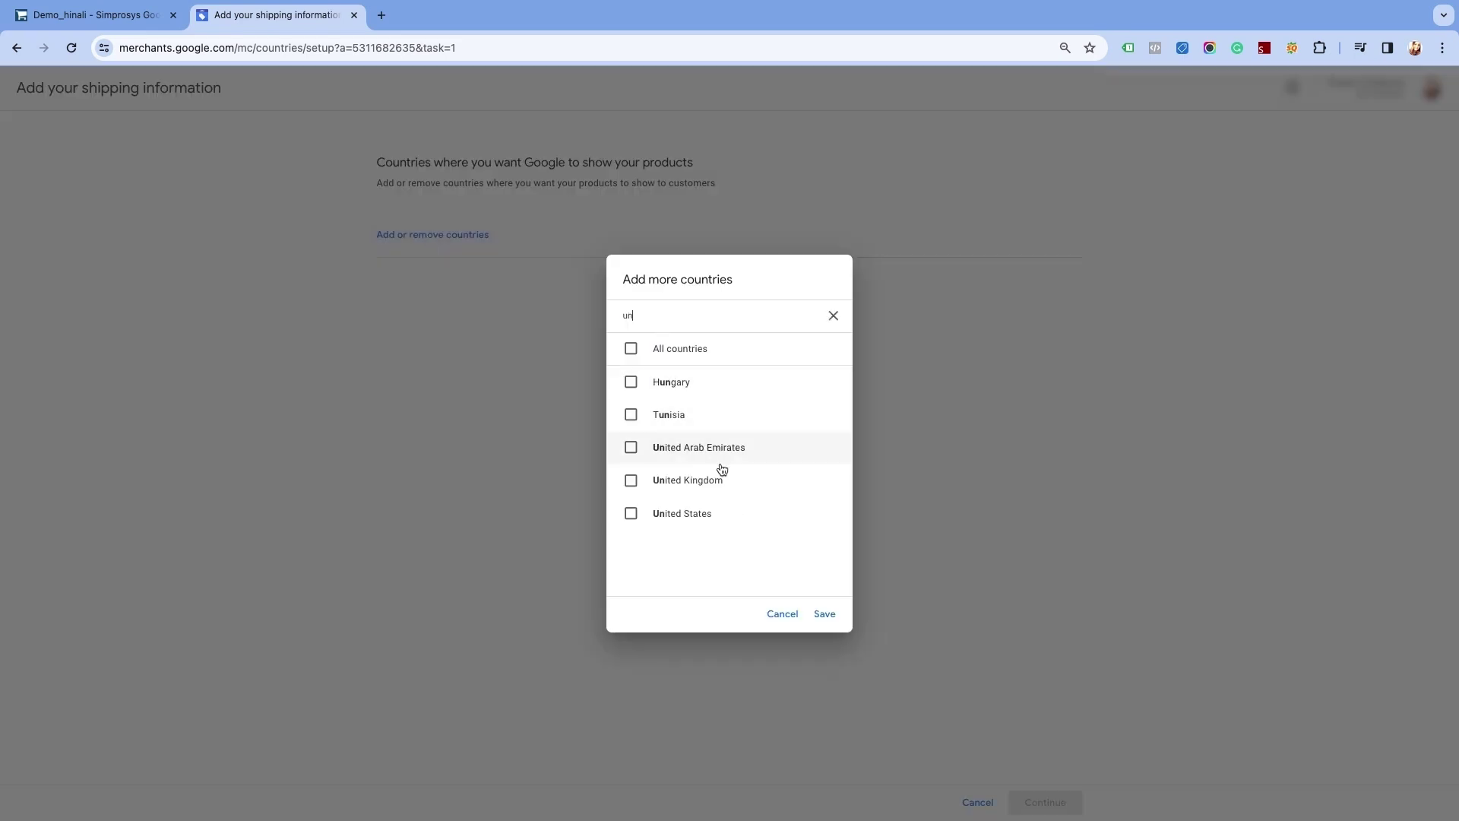
left_click(722, 516)
left_click(825, 613)
left_click(1043, 802)
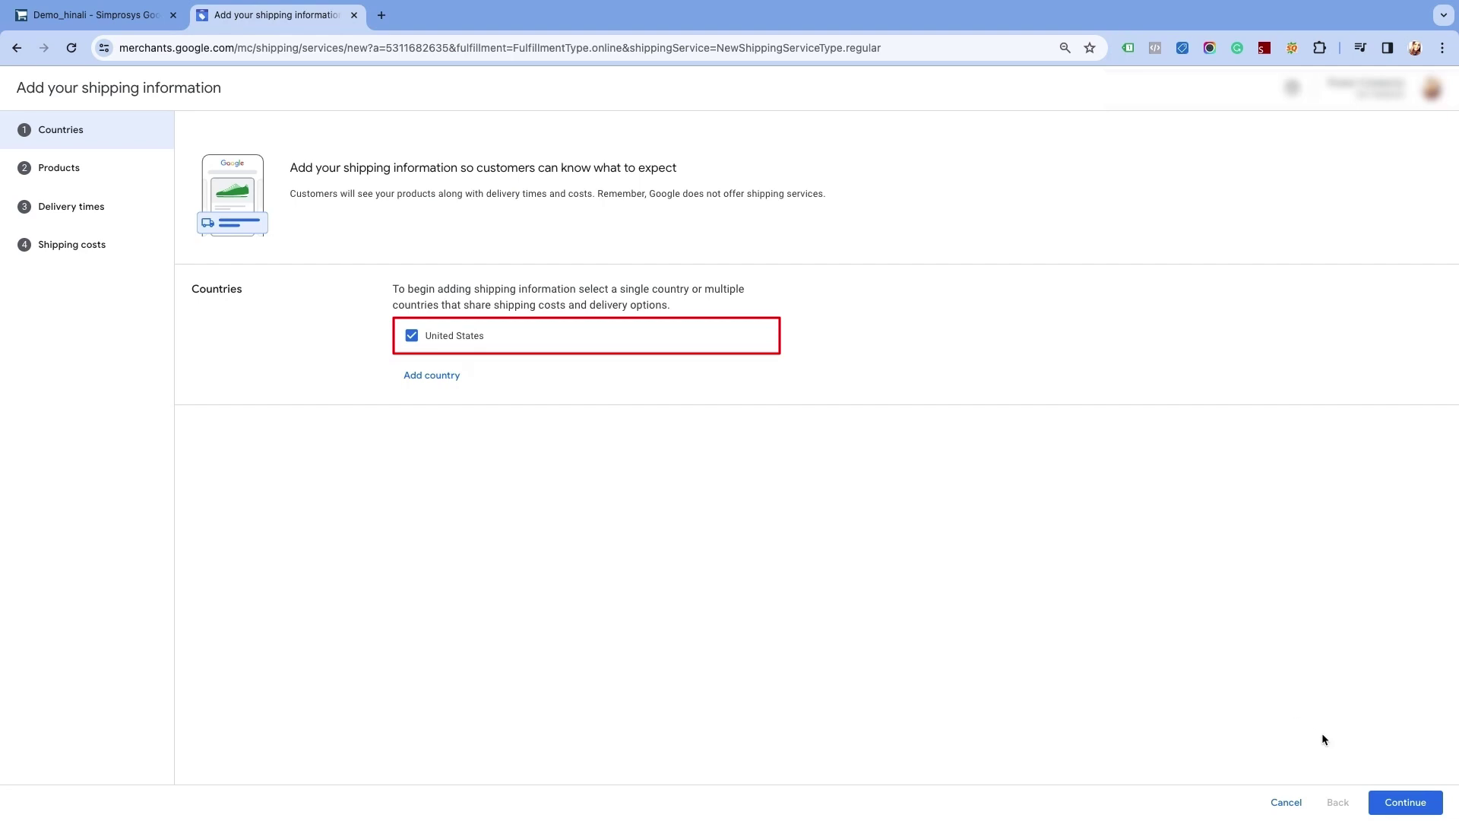
left_click(1395, 805)
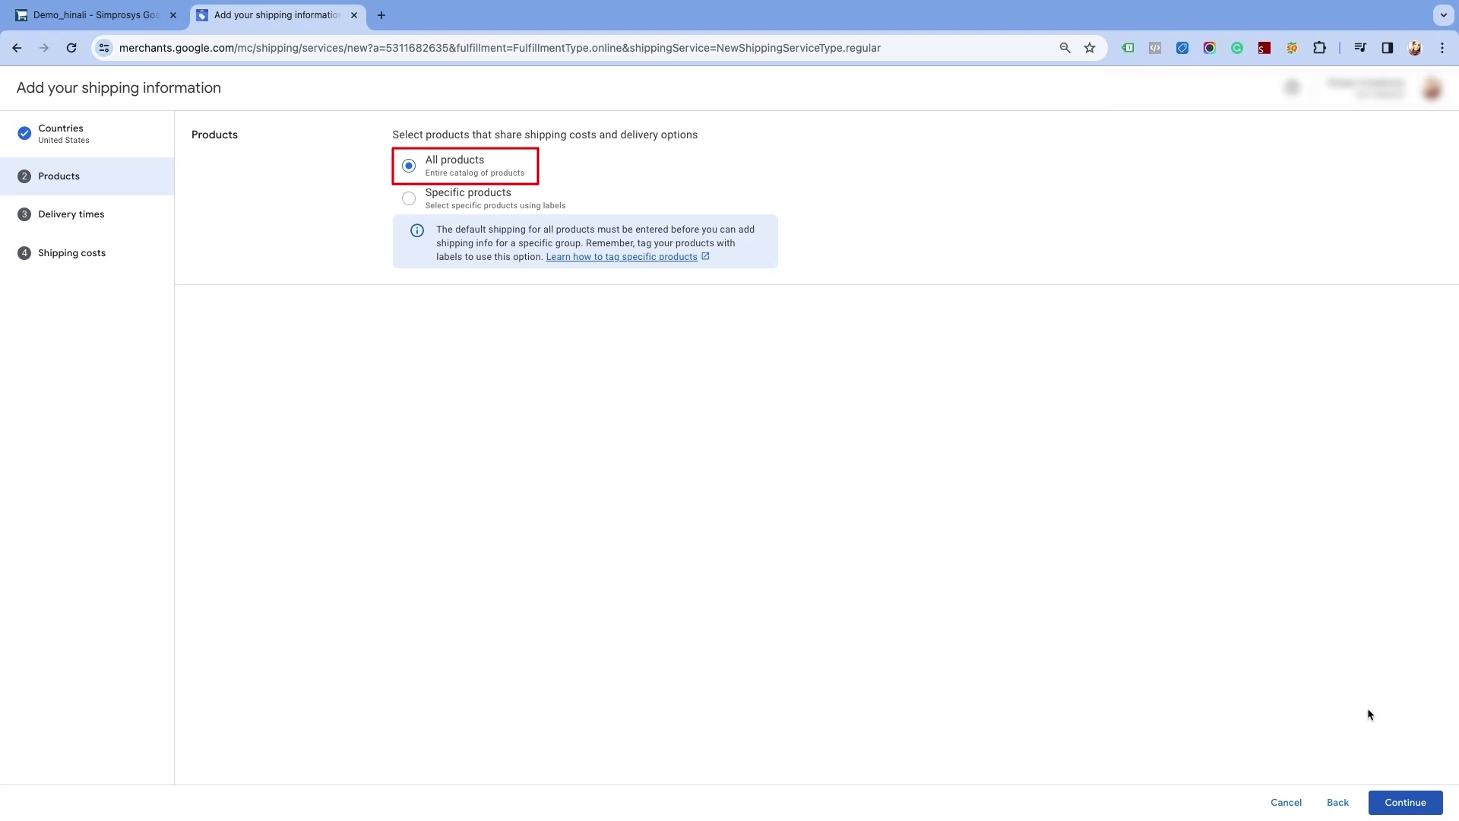
Apply the policy to all products and enter delivery times manually with a 12:00 PM order cut-off.
left_click(1399, 803)
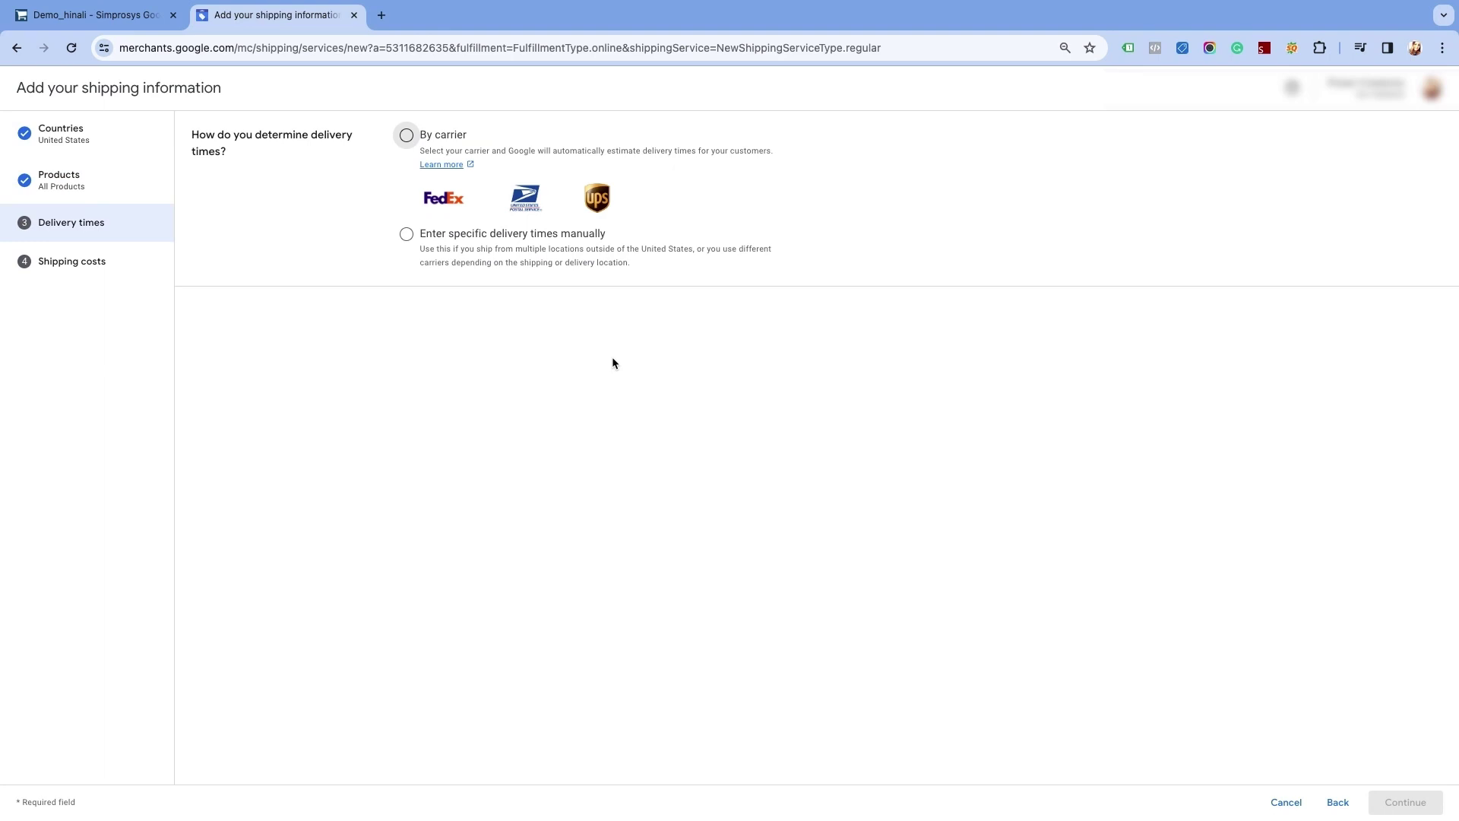
left_click(515, 237)
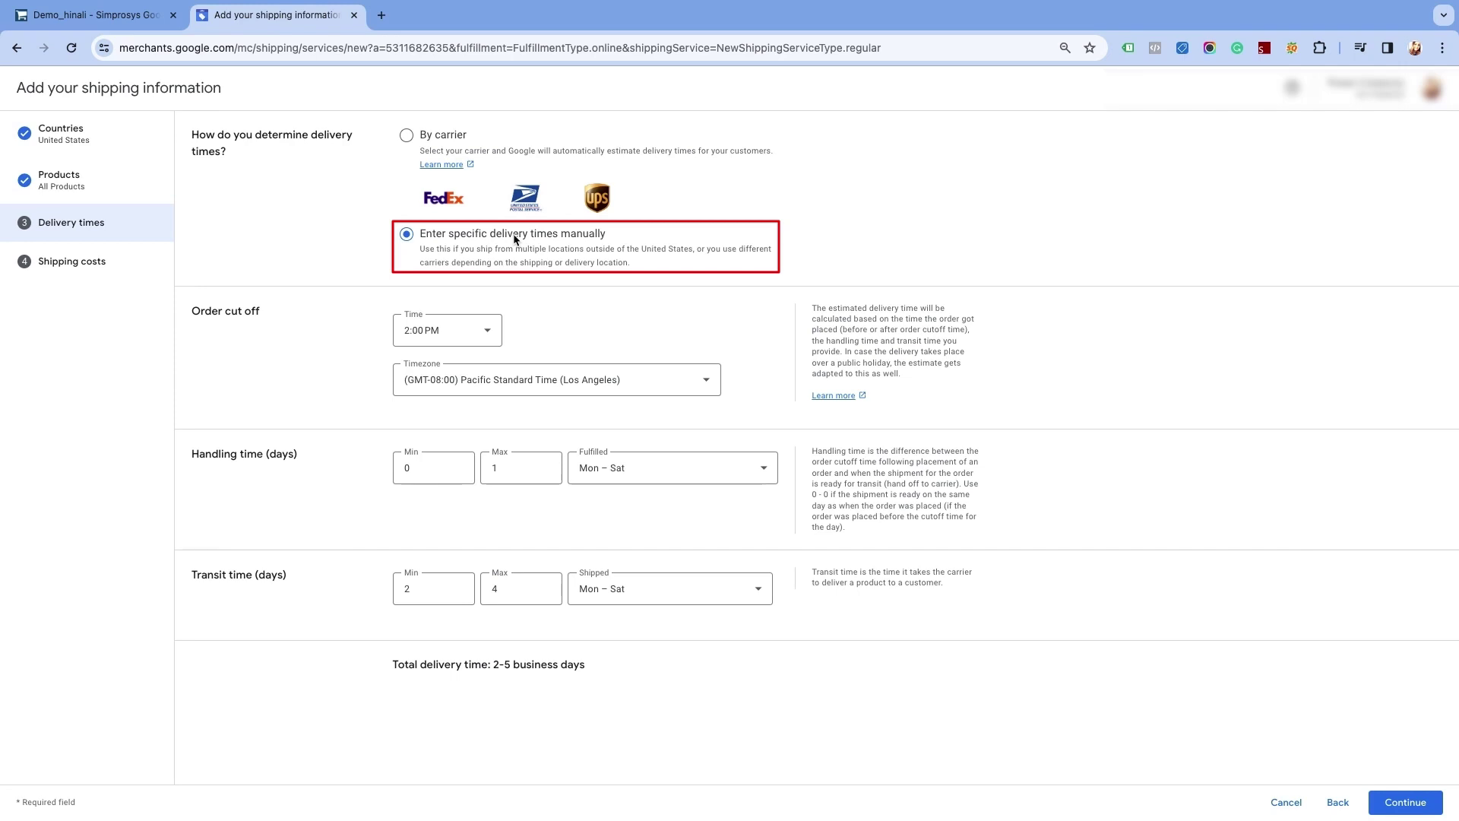
left_click(460, 329)
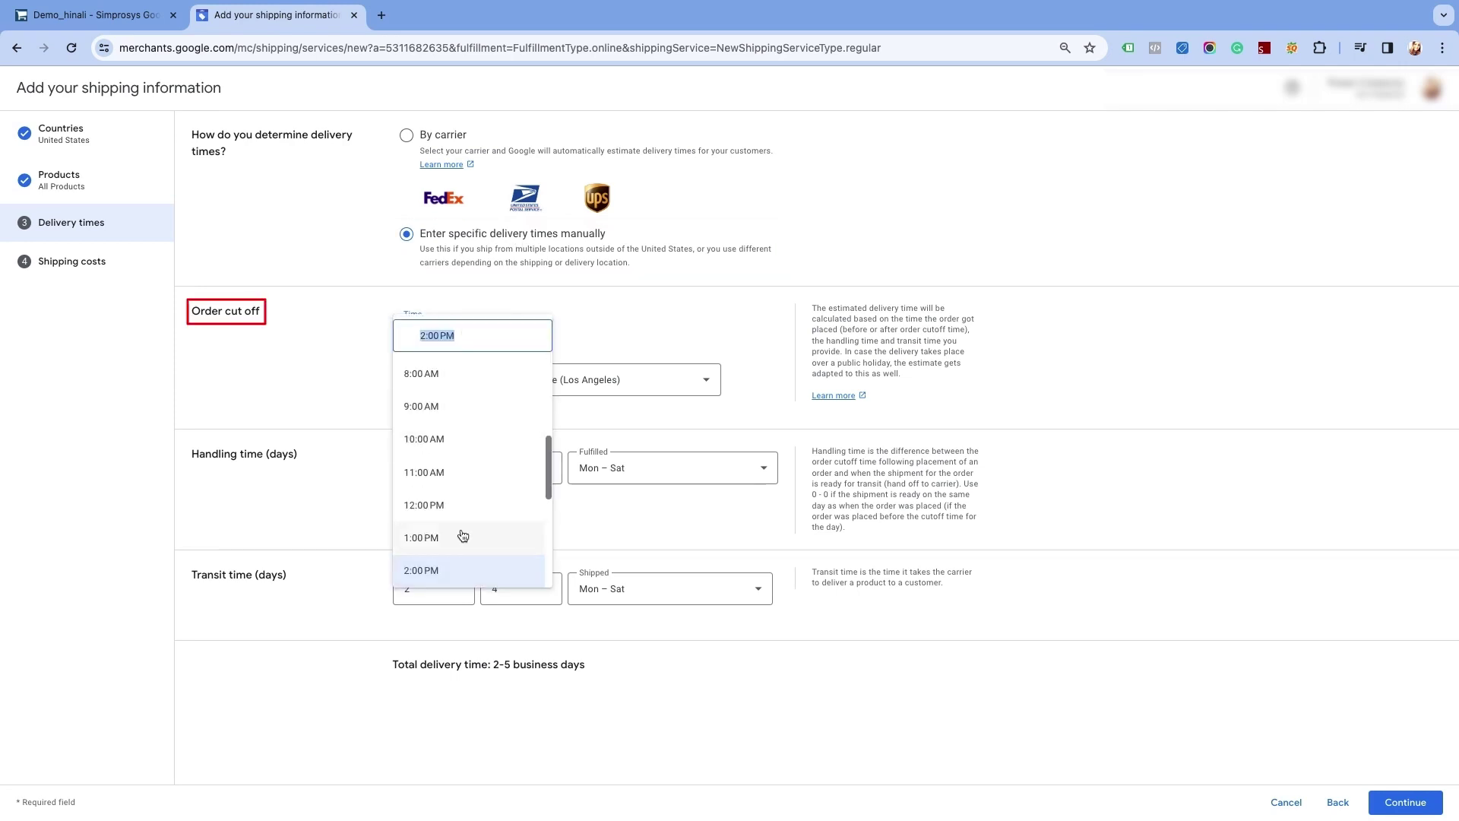
left_click(456, 505)
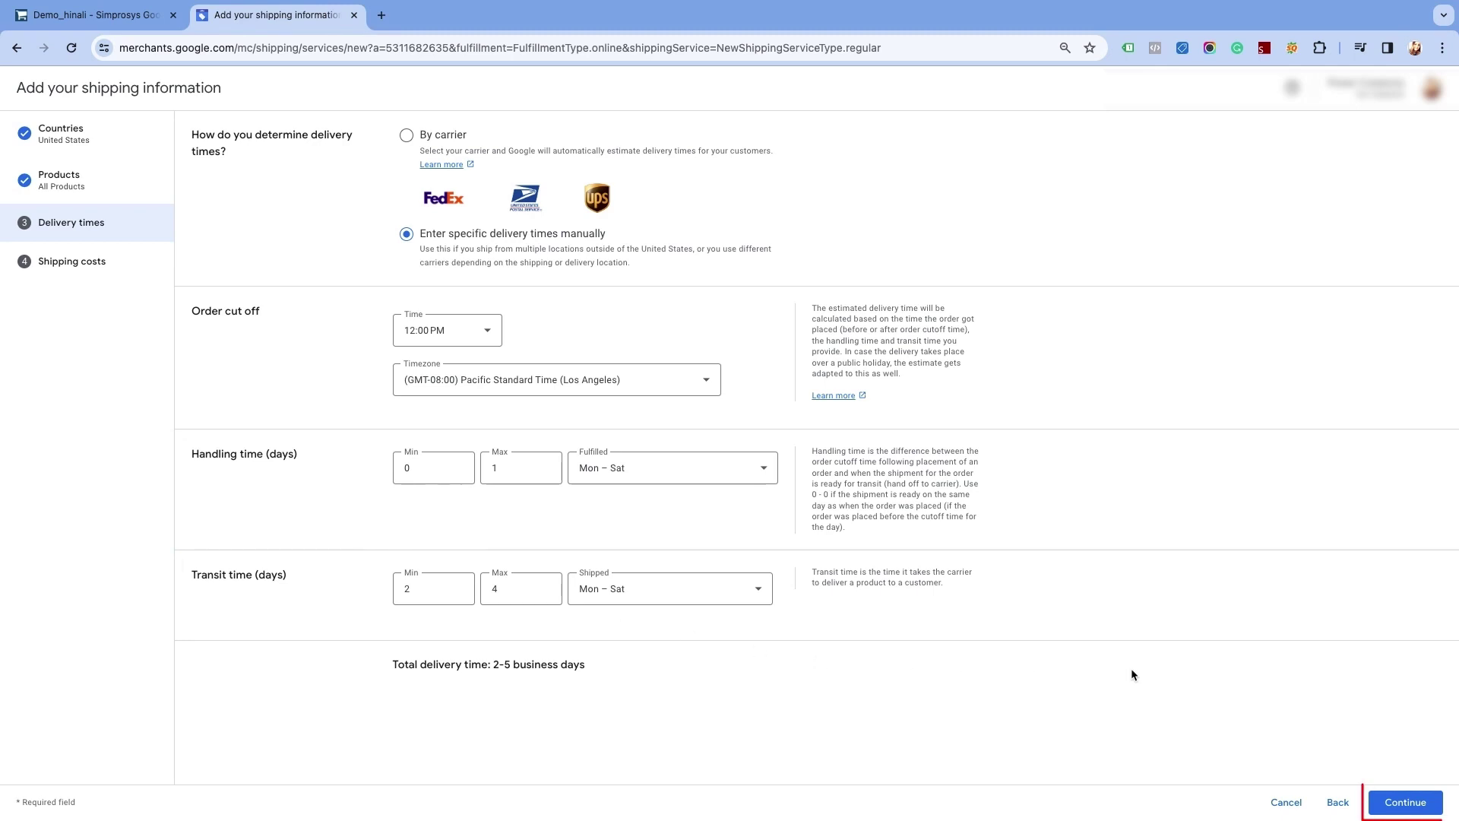
Accept free shipping in USD as the shipping cost and save the shipping policy.
left_click(1414, 808)
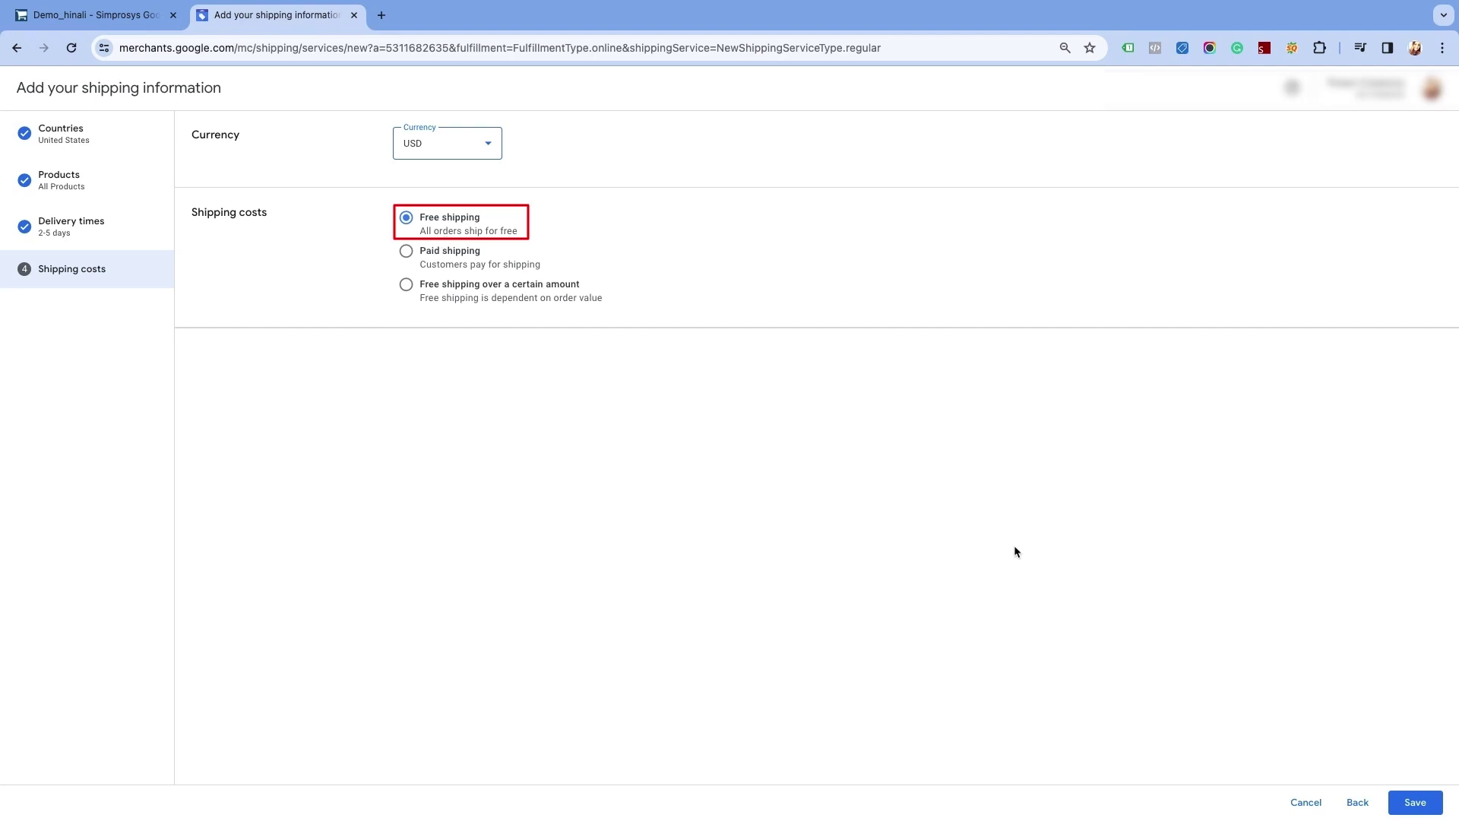
left_click(1424, 803)
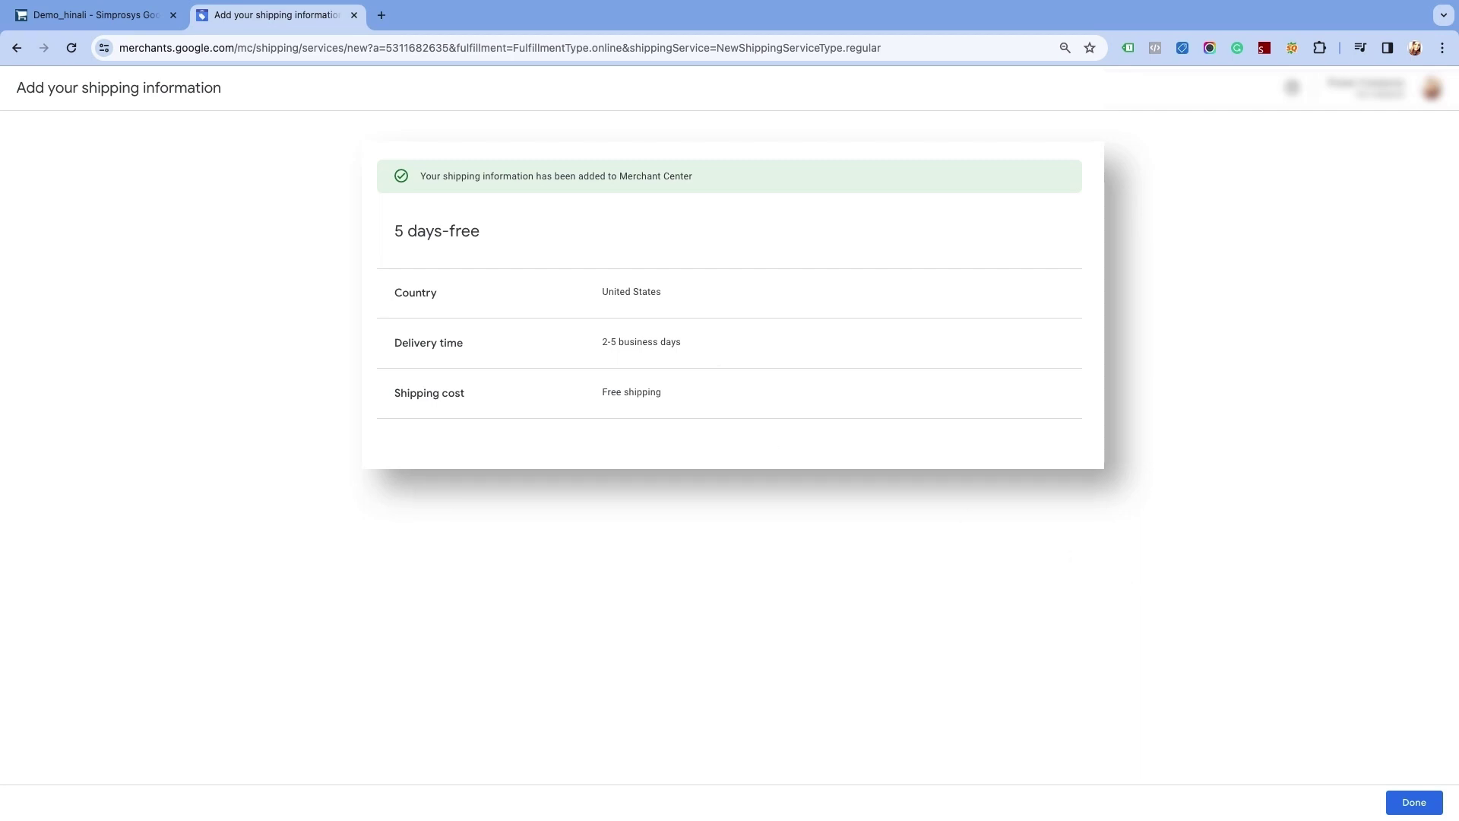
left_click(1414, 802)
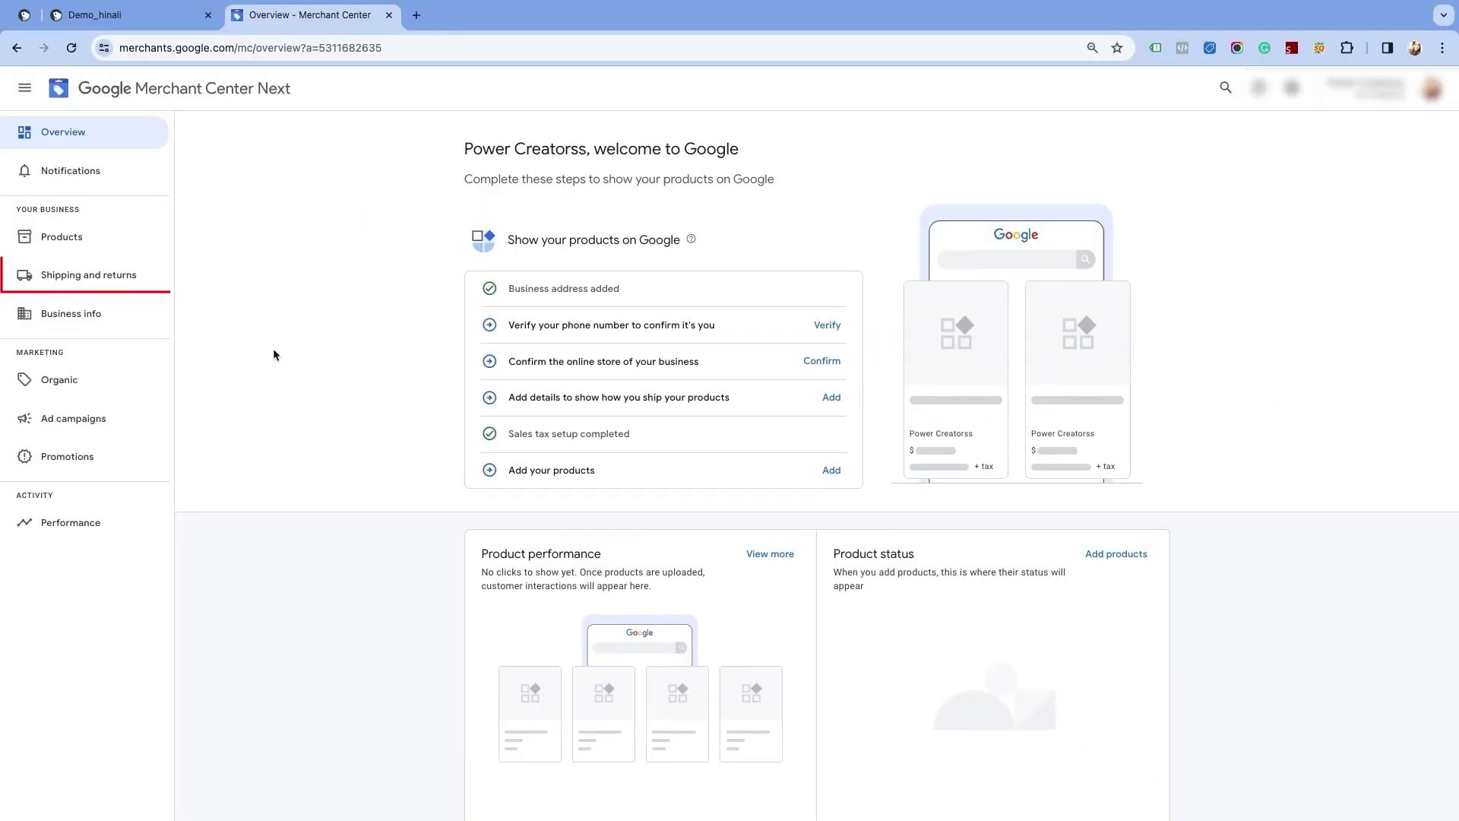
Start another shipping policy under Shipping and returns and select the United States as its country.
left_click(131, 281)
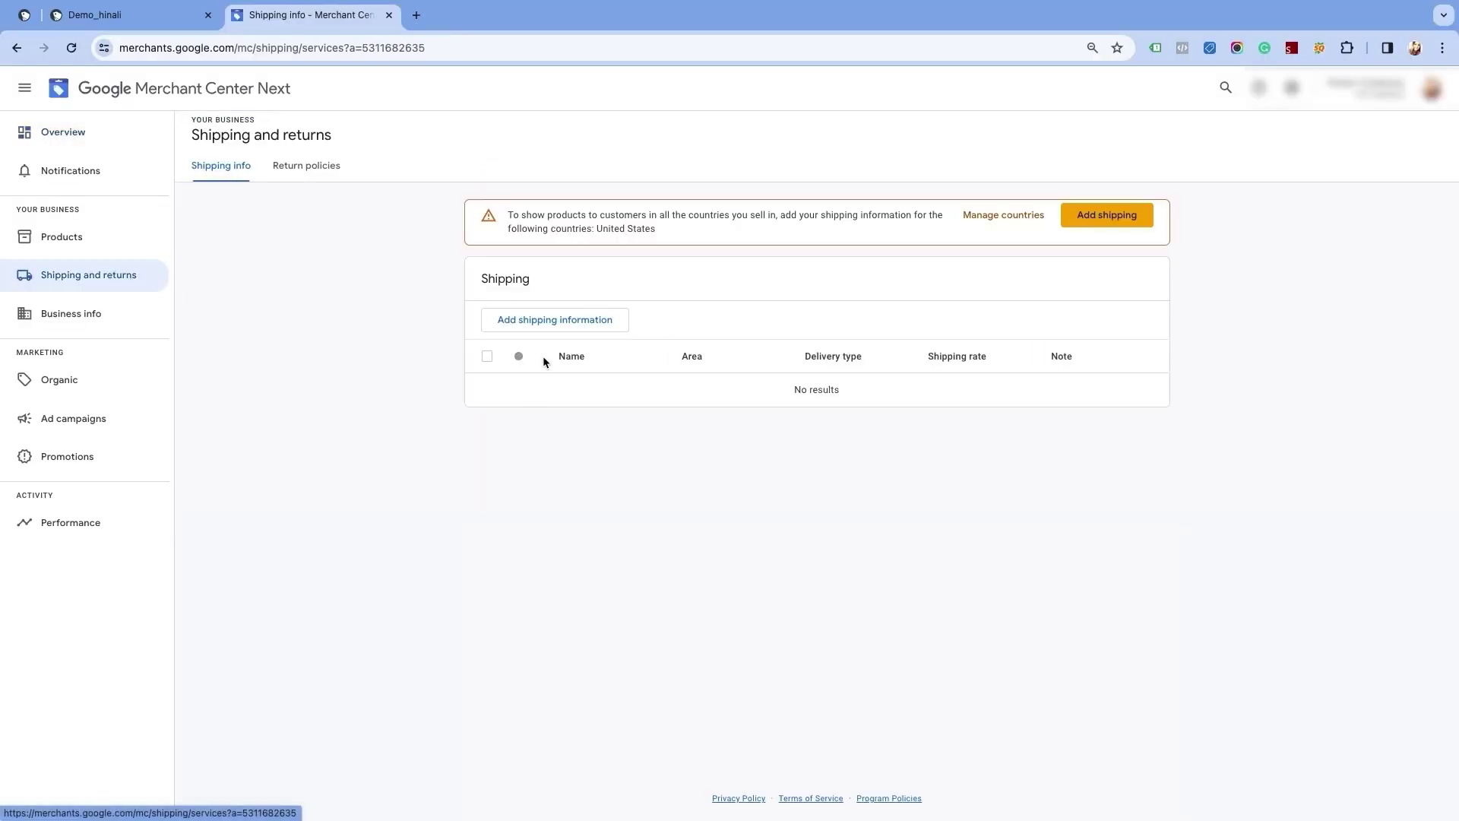
left_click(542, 319)
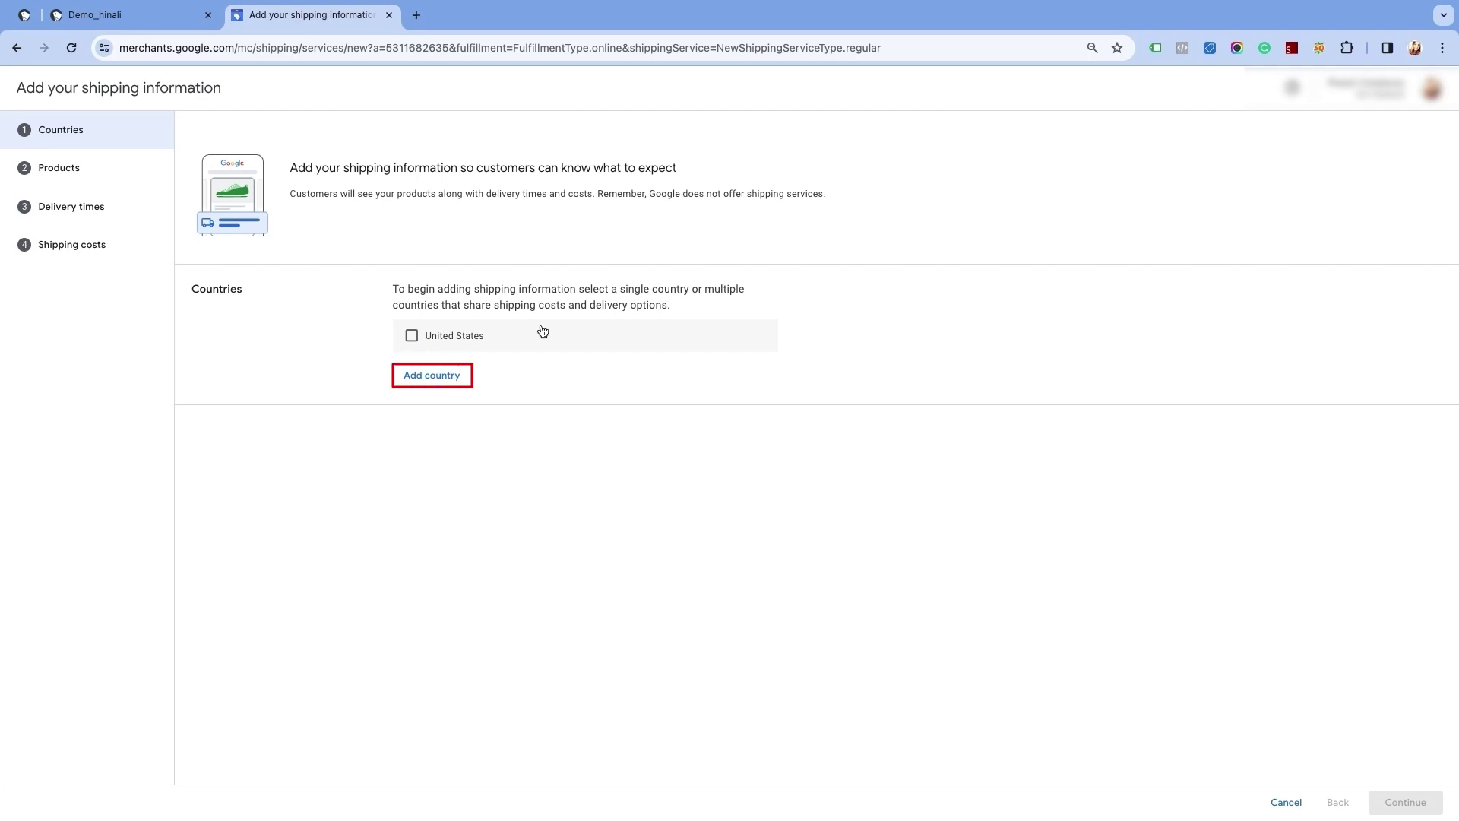
left_click(468, 337)
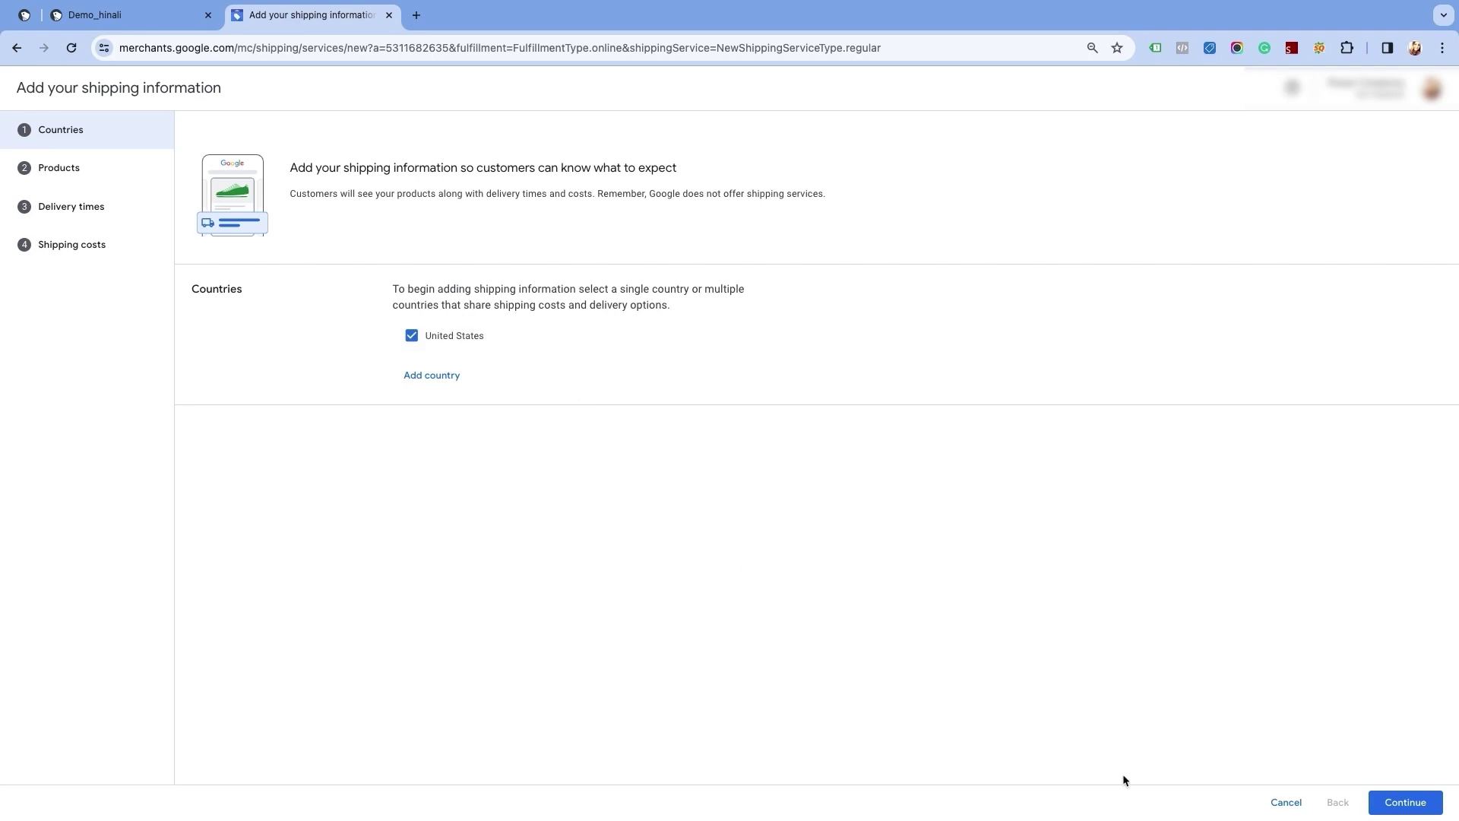
left_click(1405, 803)
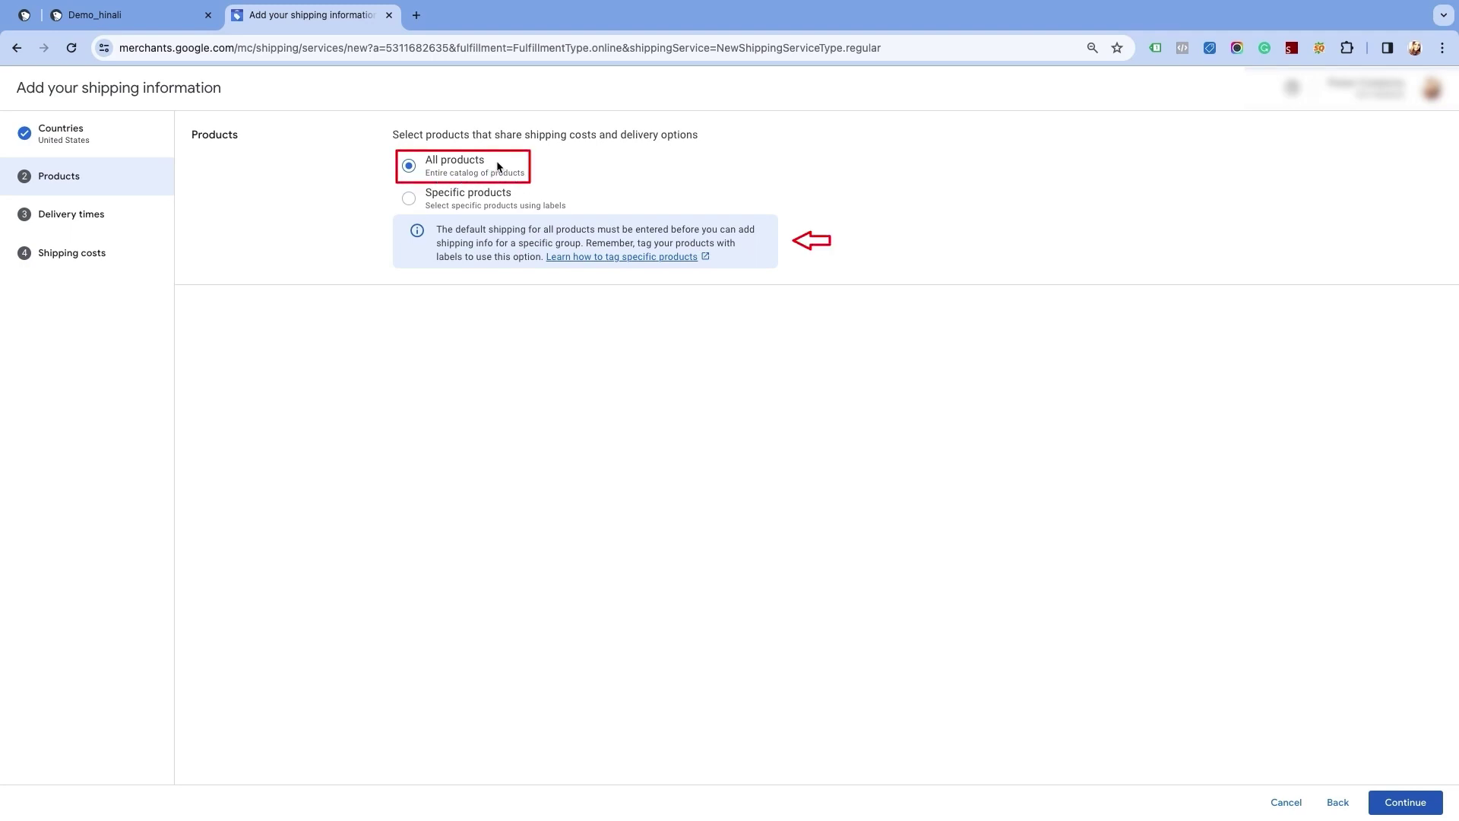
Apply the second policy to all products and choose manually entered delivery times, accepting the default cut-off, handling and transit values.
left_click(1398, 806)
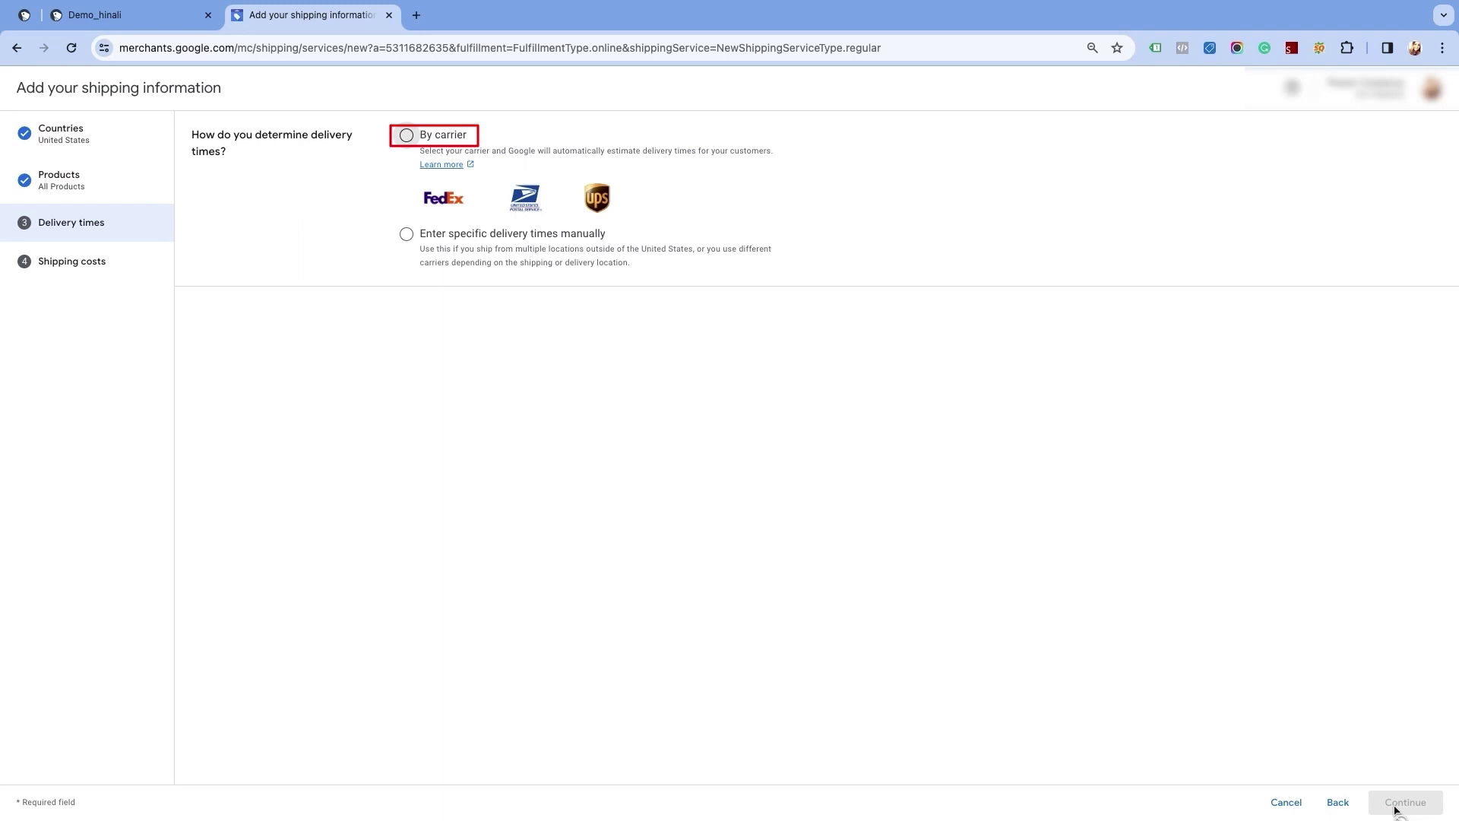
left_click(553, 242)
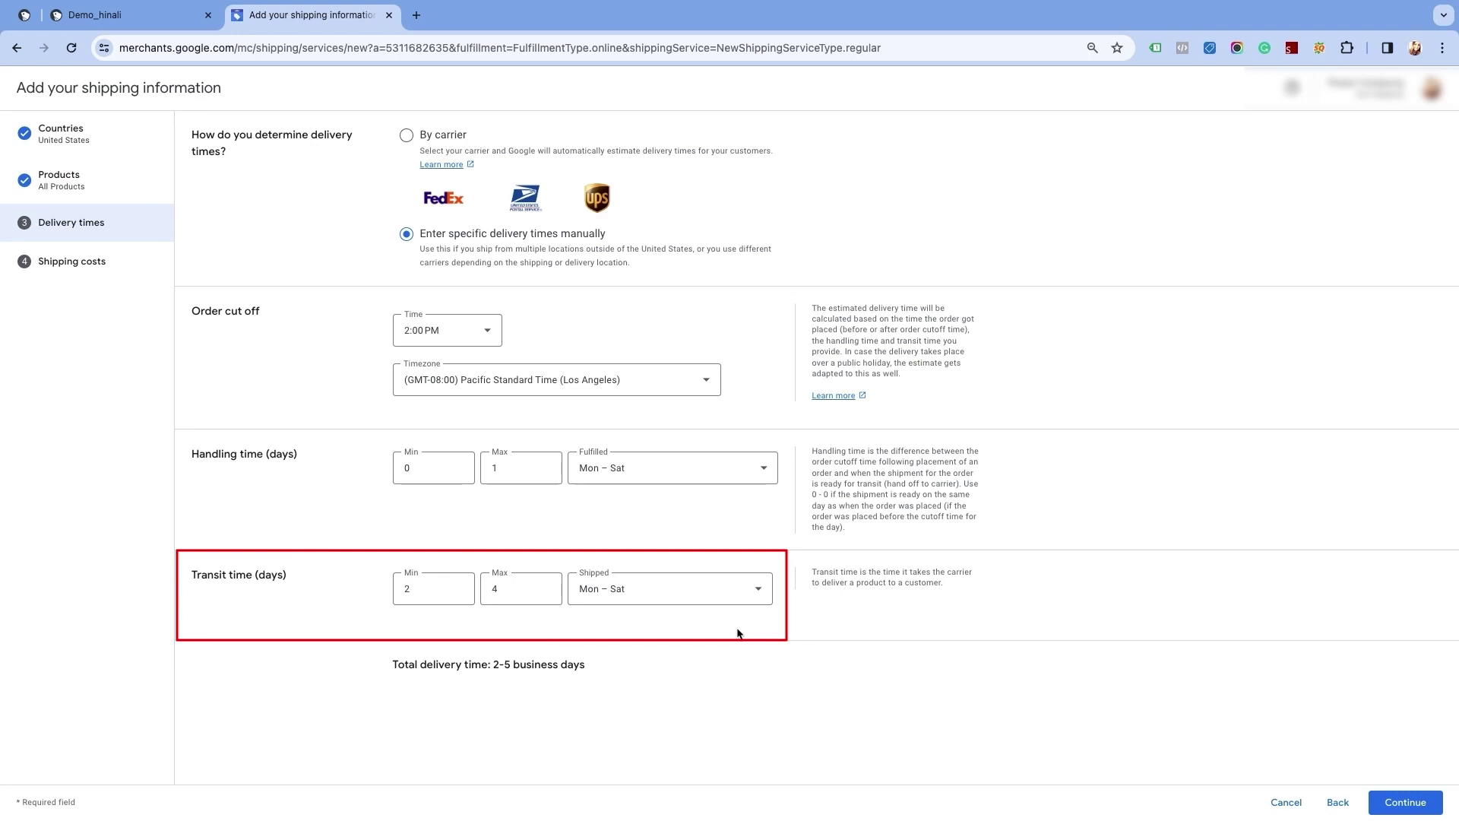
left_click(1401, 803)
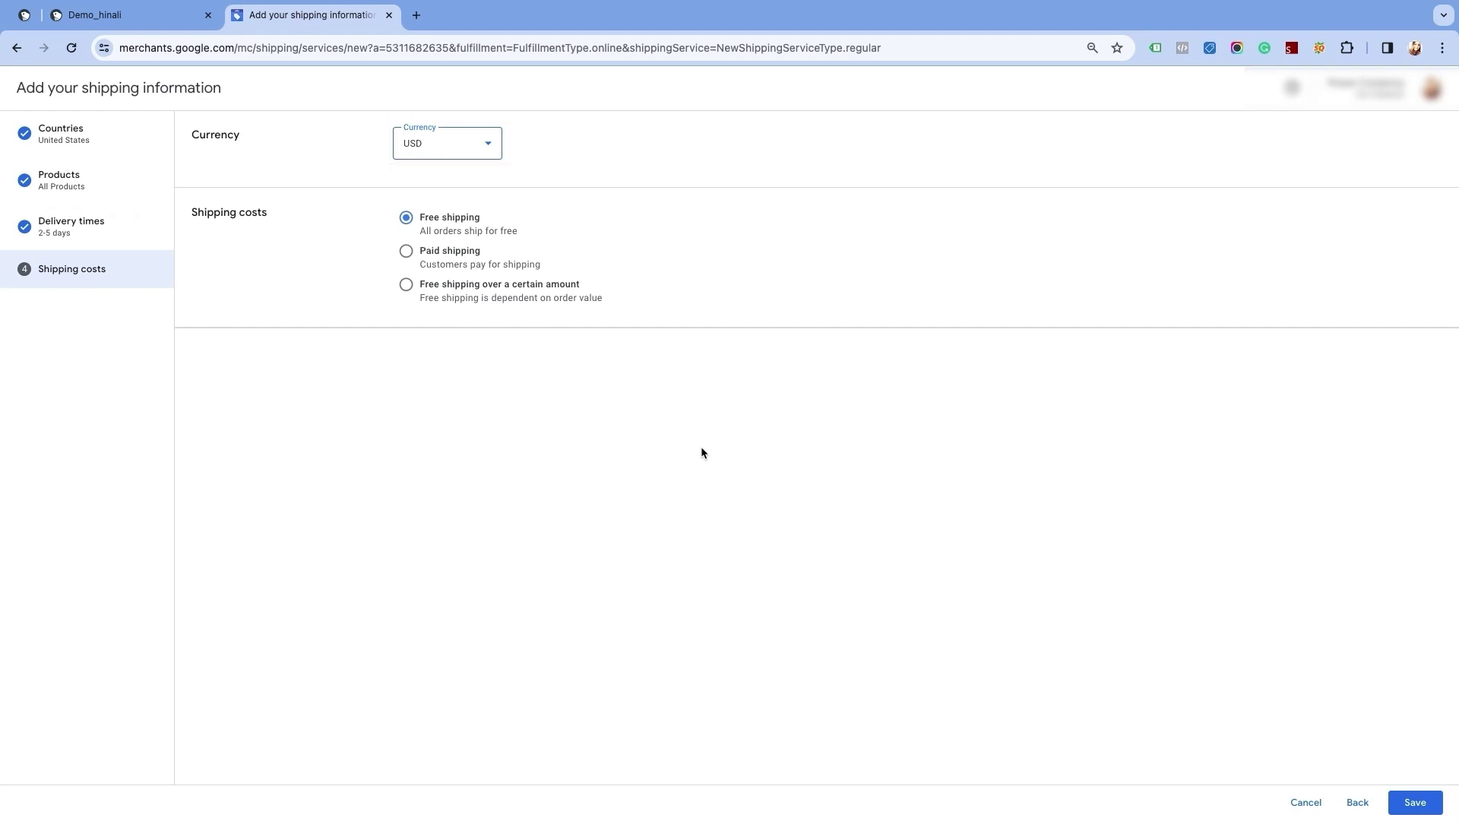
Choose paid shipping based on product price and match the store's first rate, charging $5.99 up to $99.99.
left_click(406, 252)
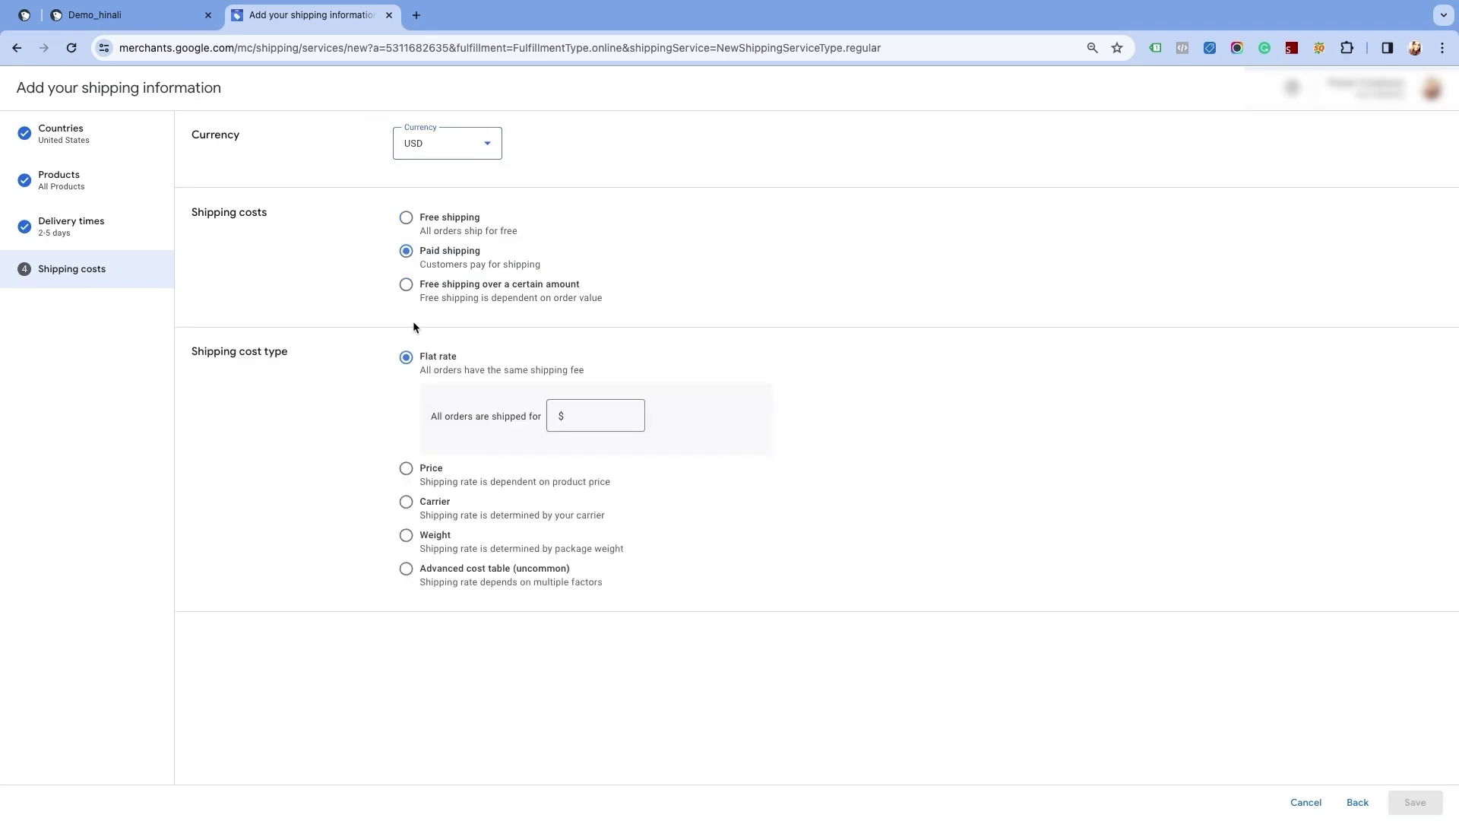
left_click(406, 469)
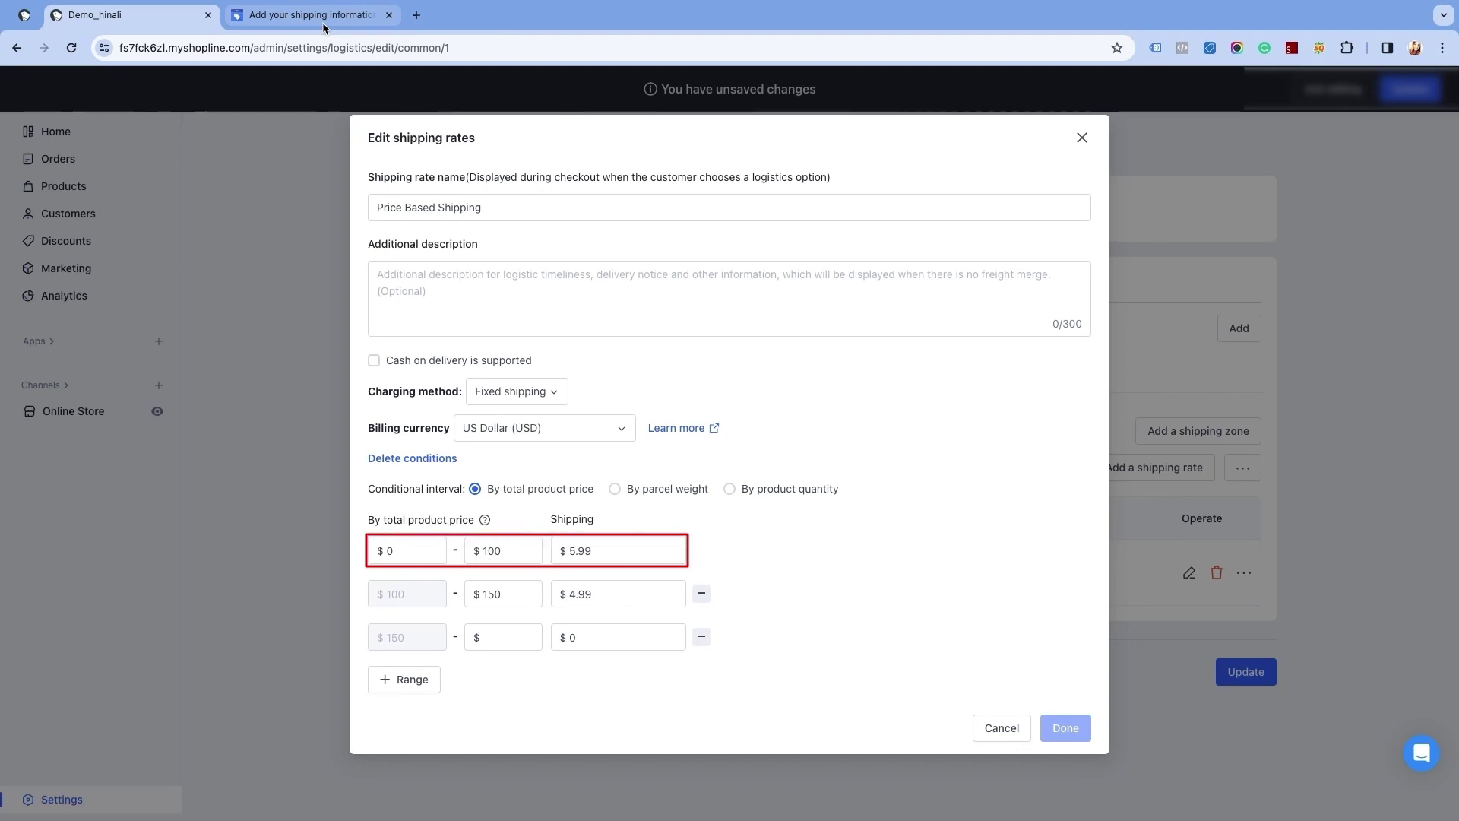
left_click(323, 15)
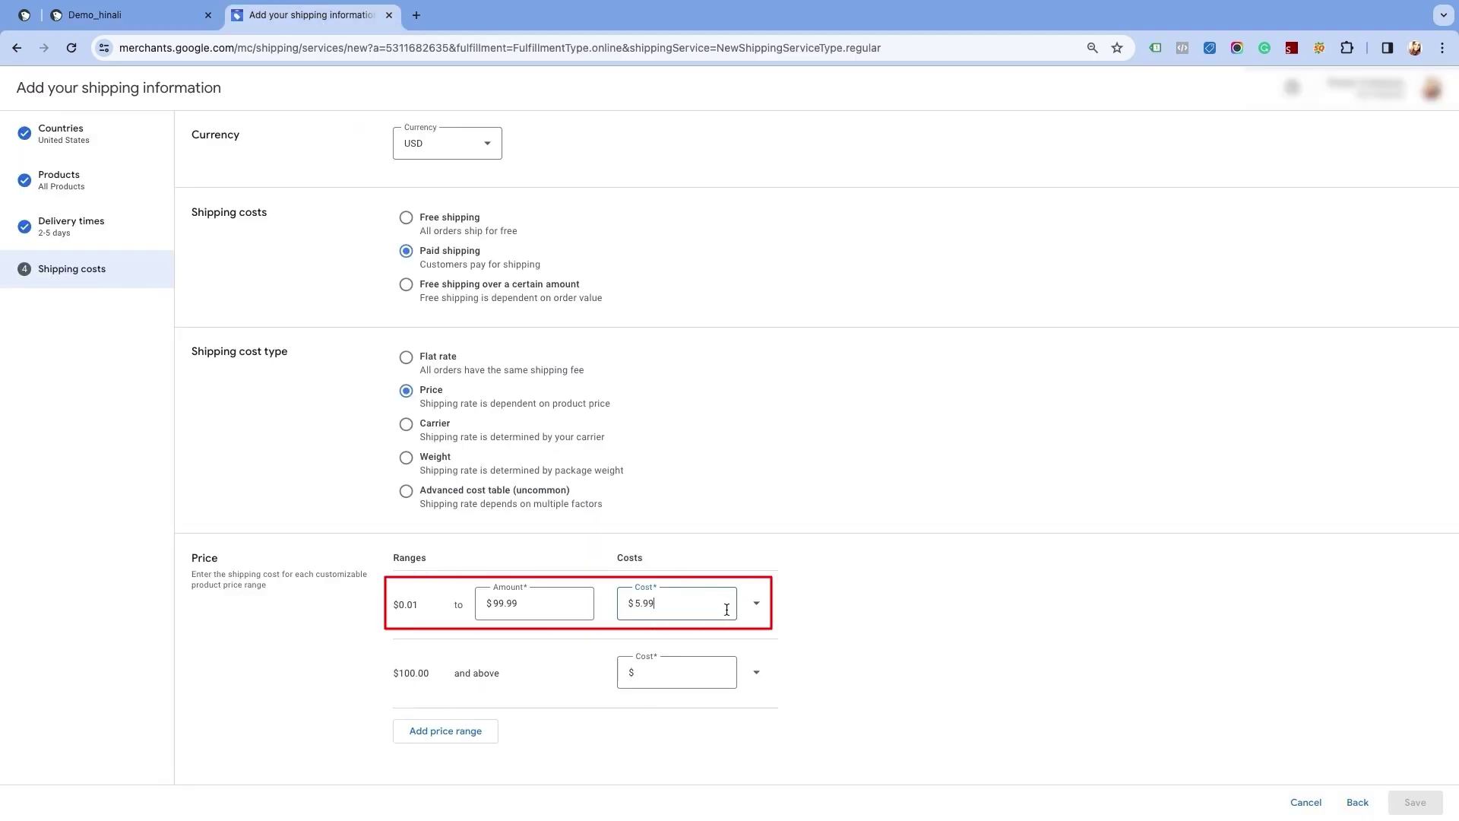
Add a price range from $100.00 to $149.99 with a shipping cost of $4.99.
left_click(474, 731)
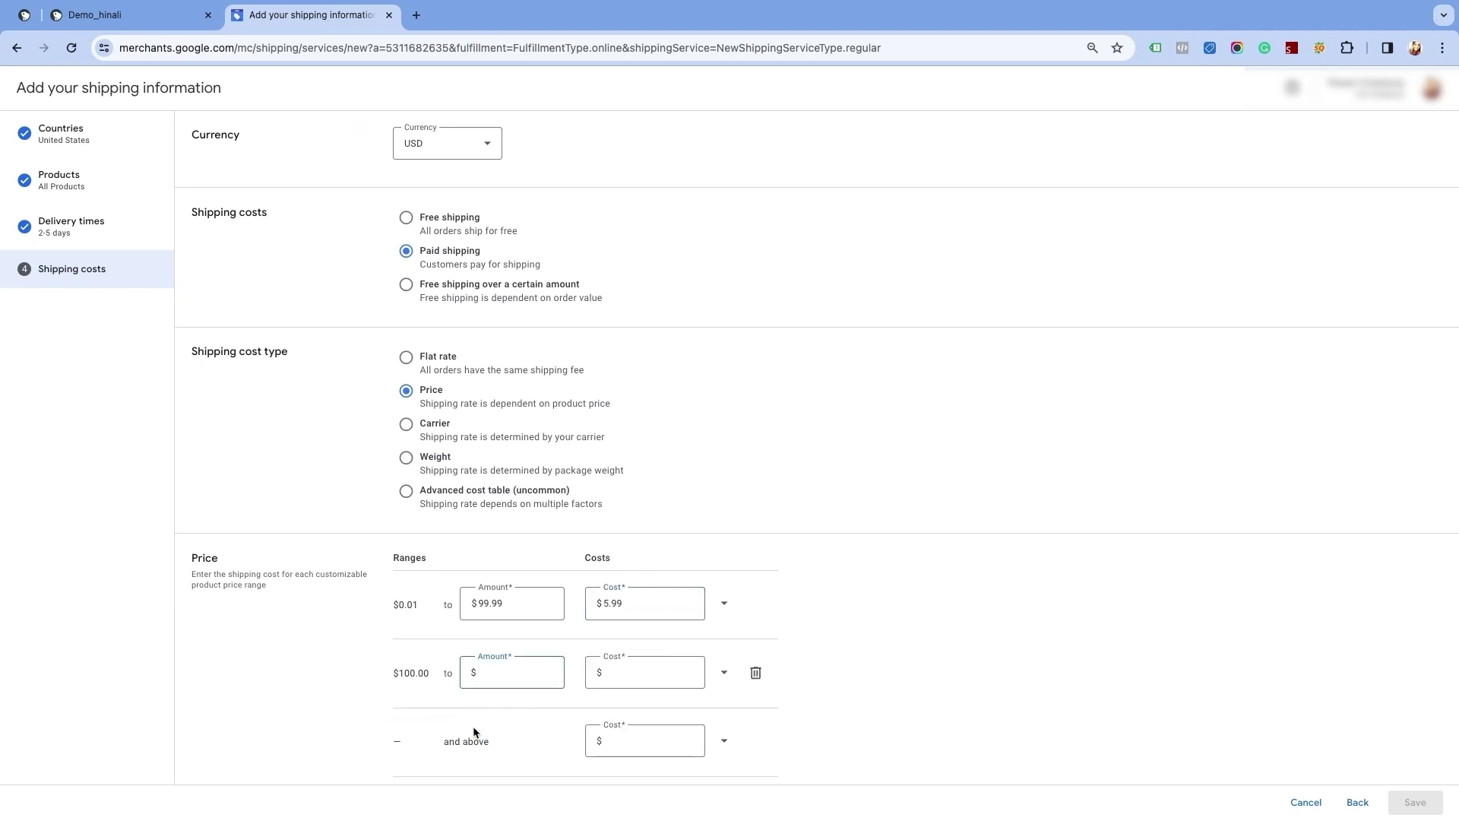
type("1")
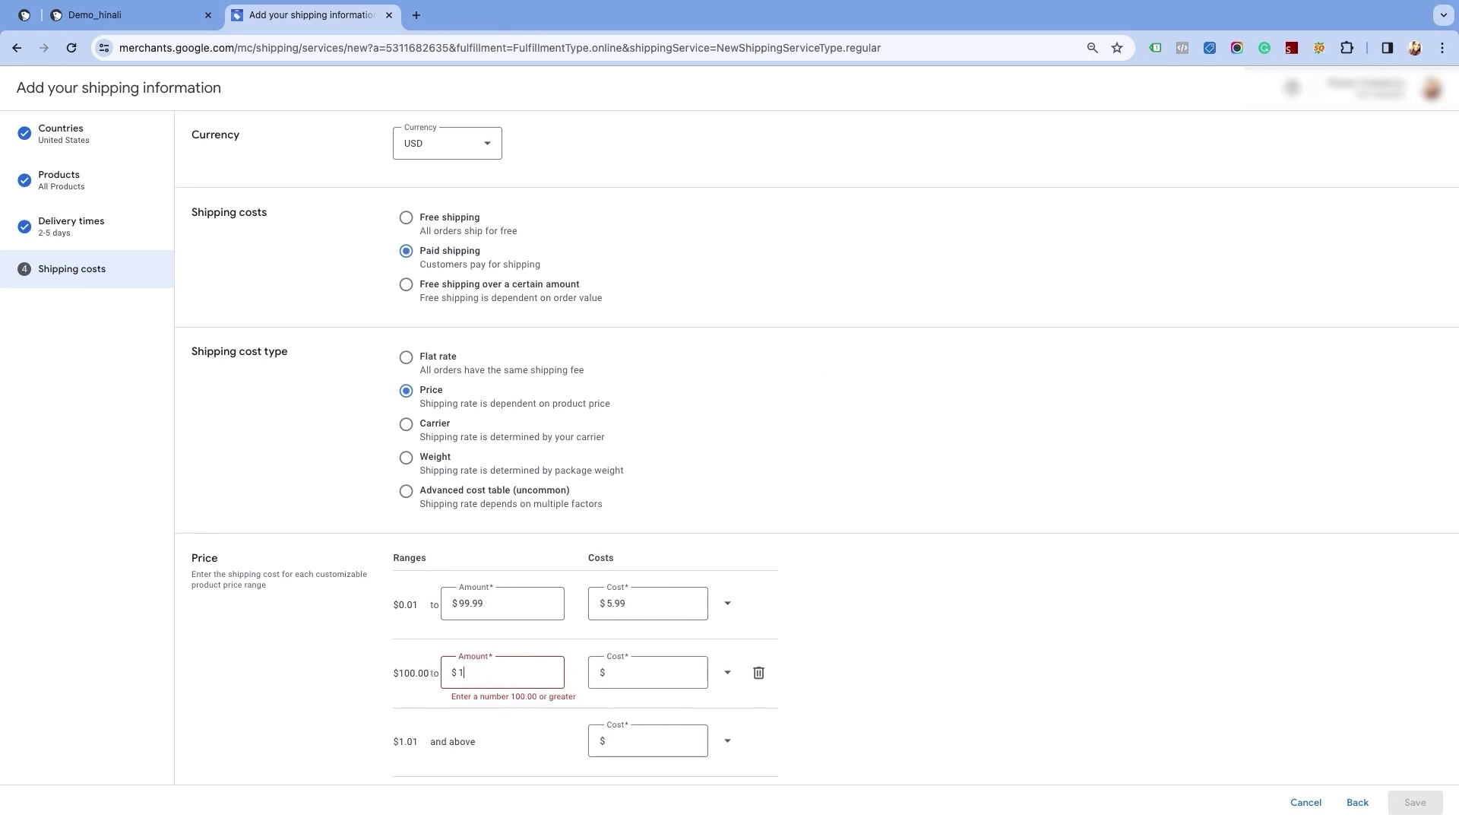
type("49.99")
left_click(631, 680)
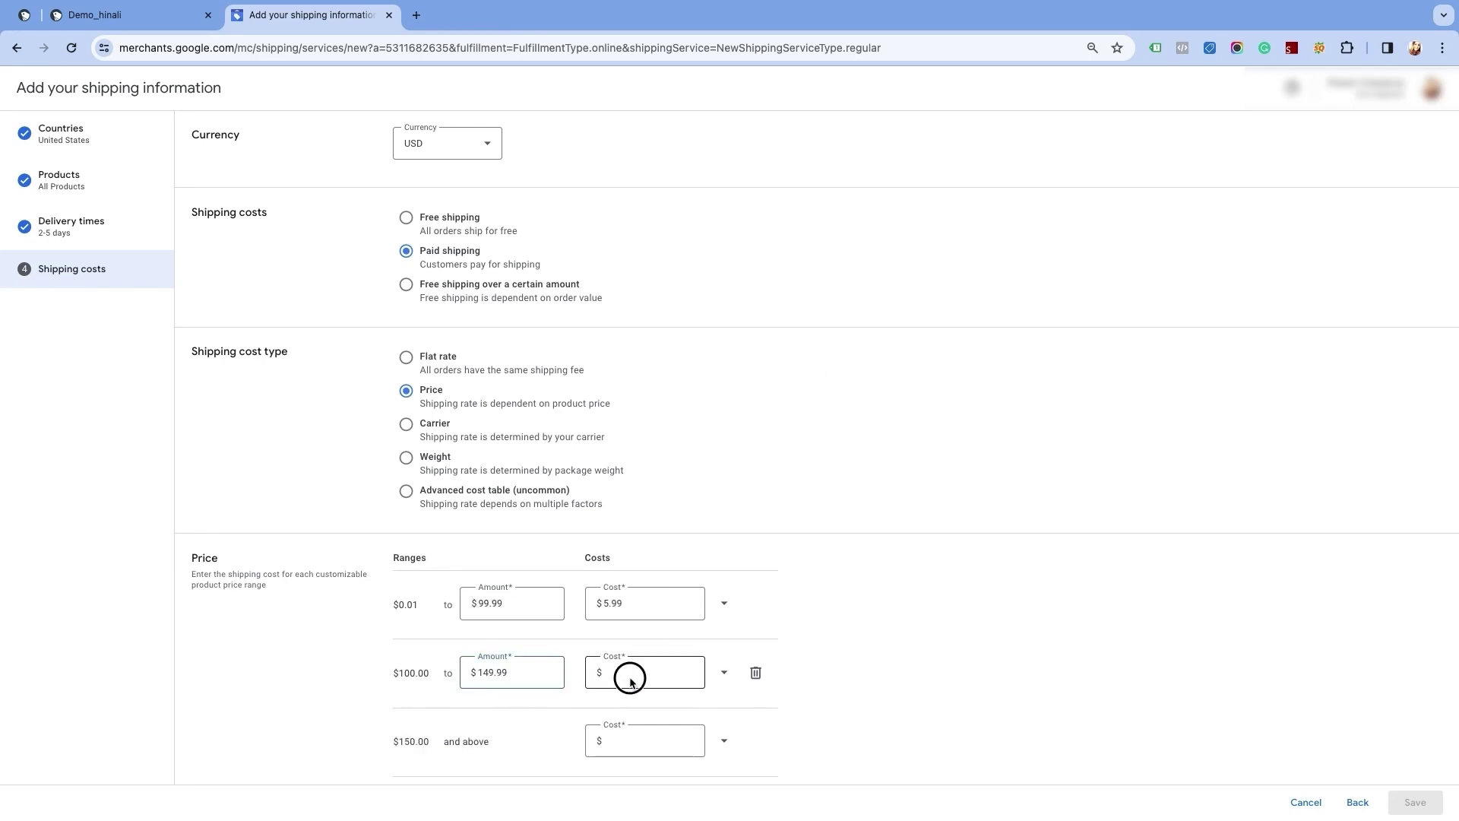
type("4")
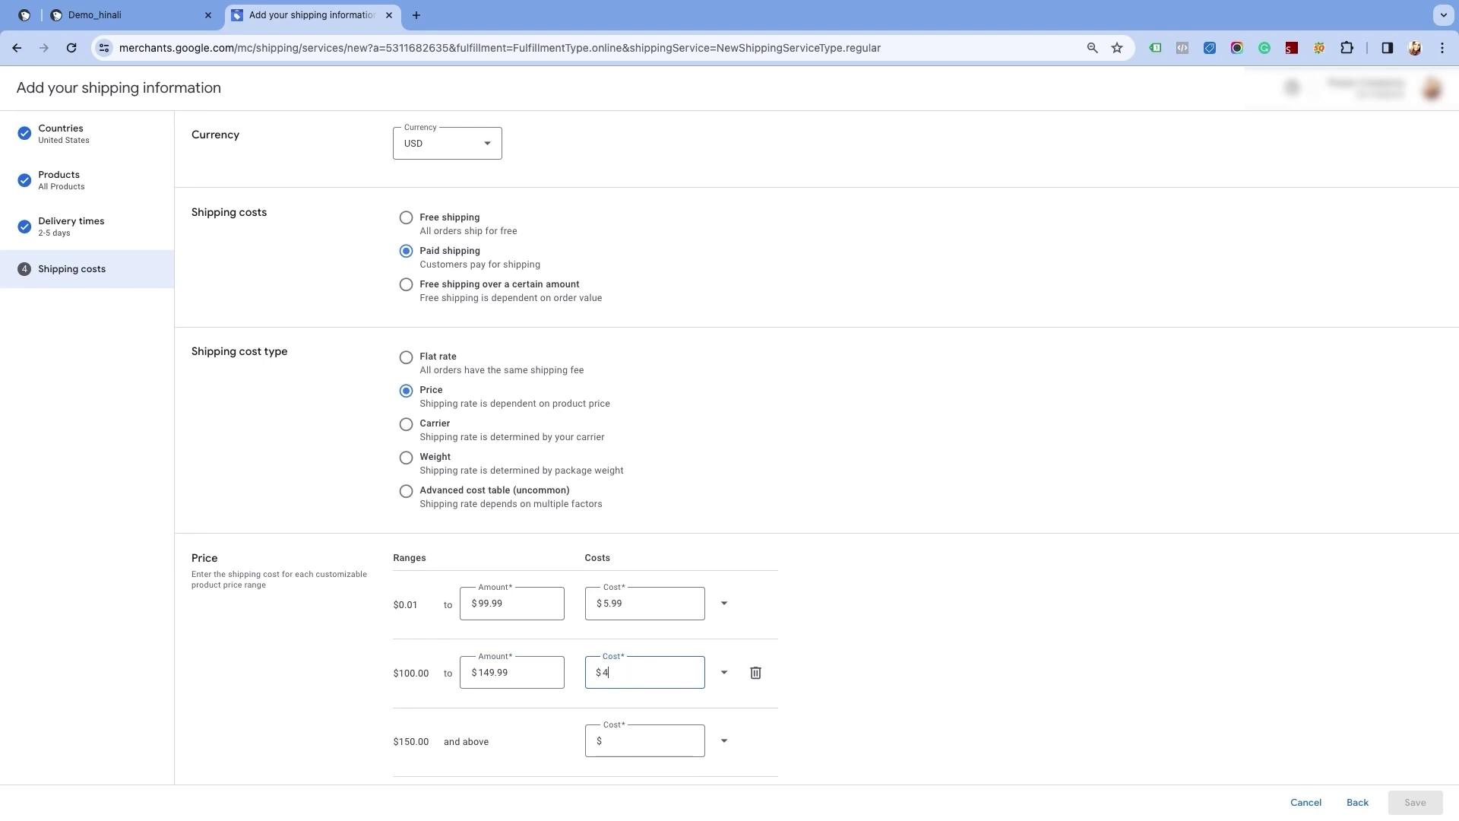
type(".99")
left_click(819, 740)
Set the shipping cost for $150.00 and above to $0, and save the price-based shipping policy.
left_click(632, 743)
type("0")
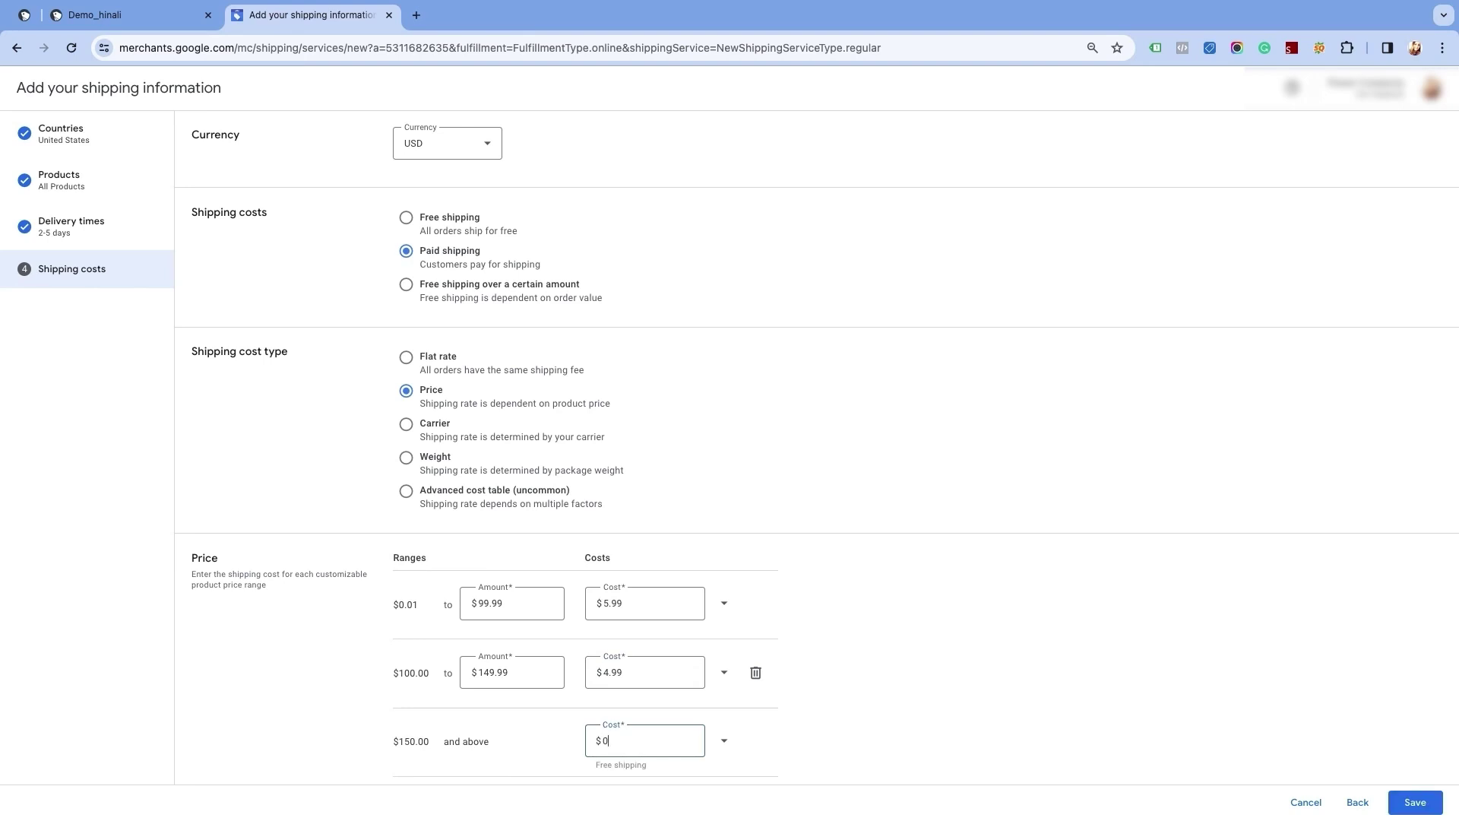
left_click(833, 726)
scroll(834, 723, "down", 1)
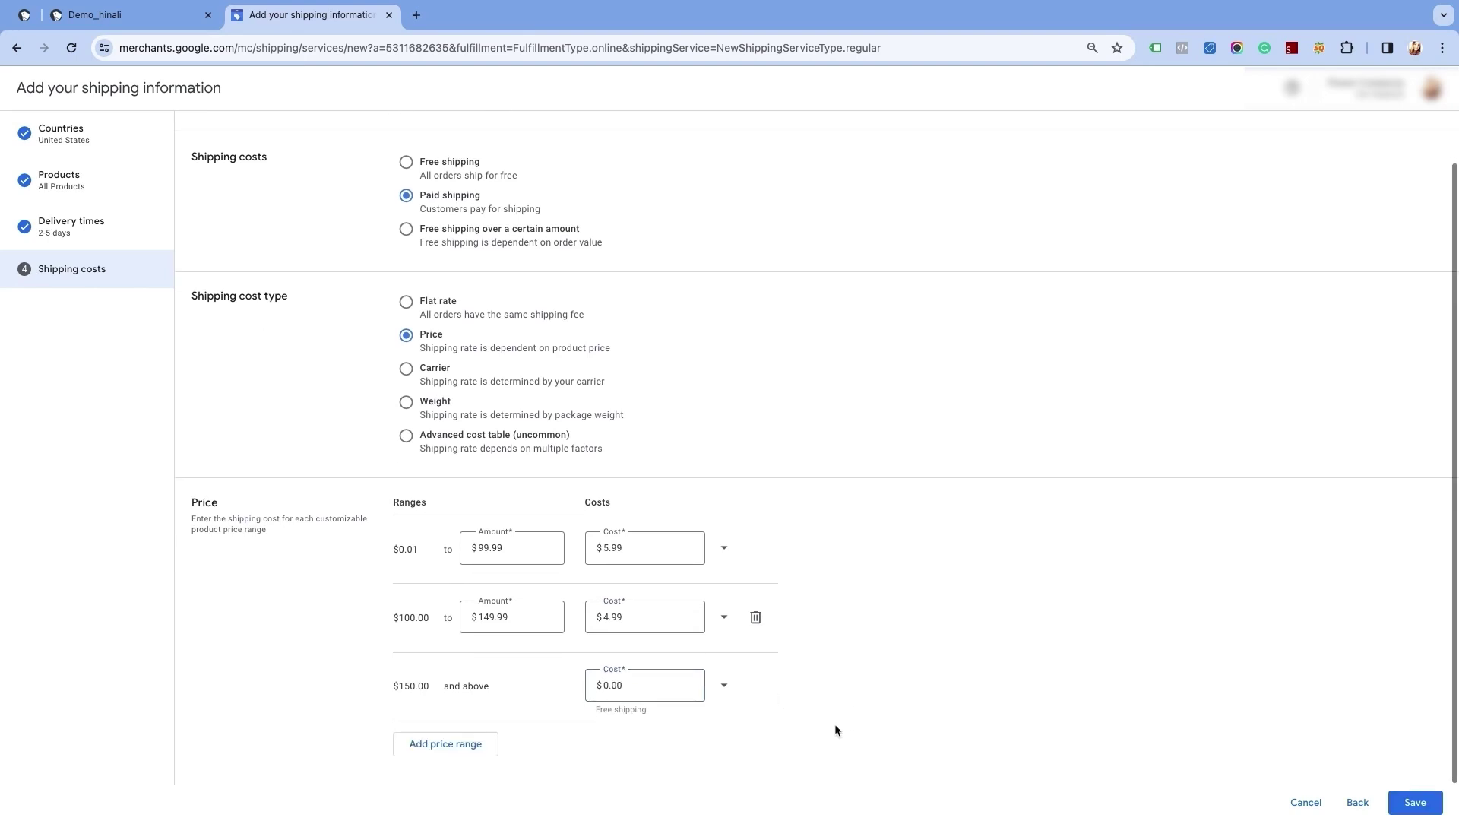
left_click(1397, 798)
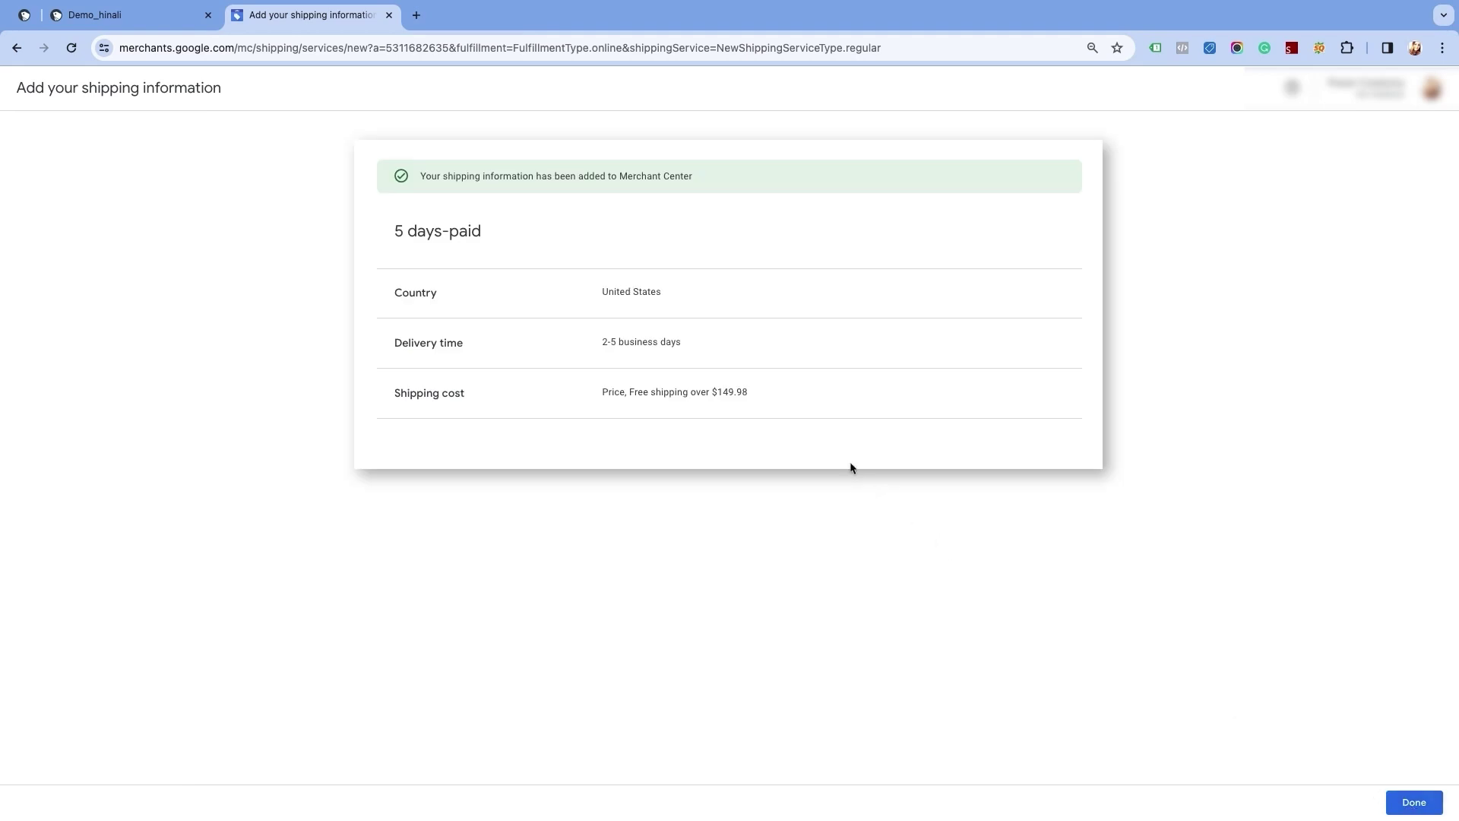
left_click(1411, 803)
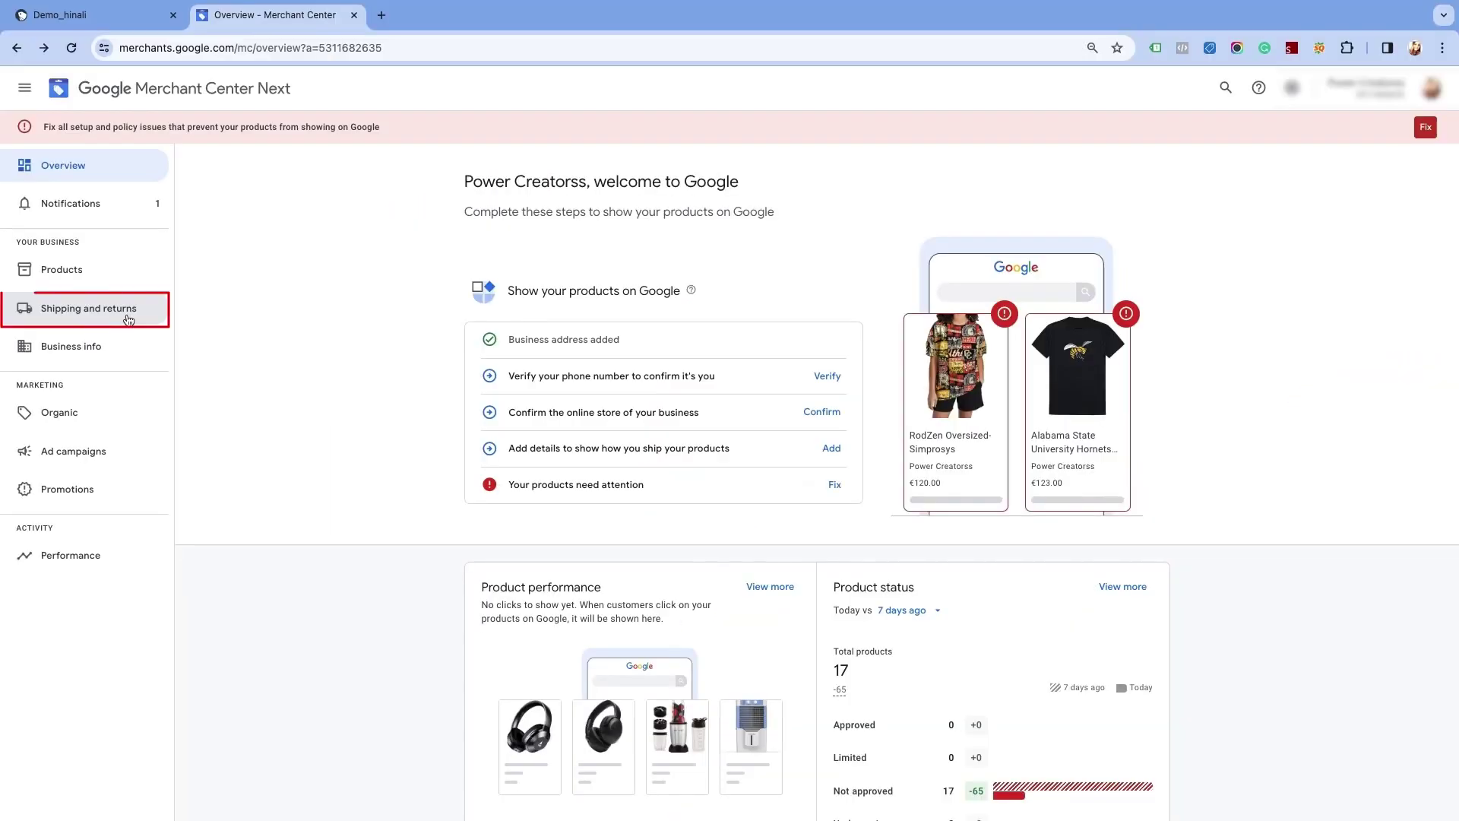
Start a new shipping policy under Shipping and returns with Austria as its country.
left_click(127, 317)
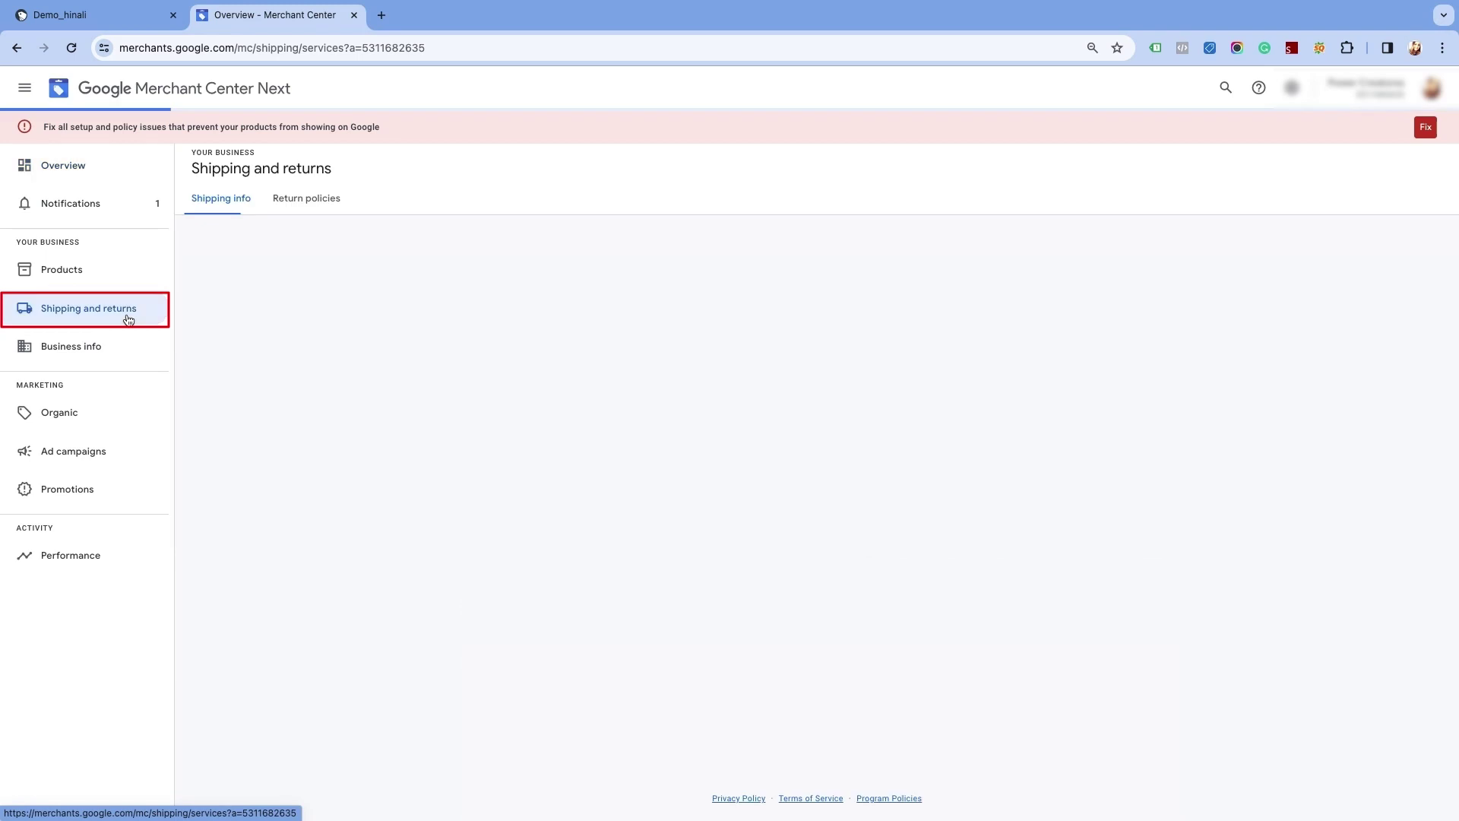
left_click(512, 349)
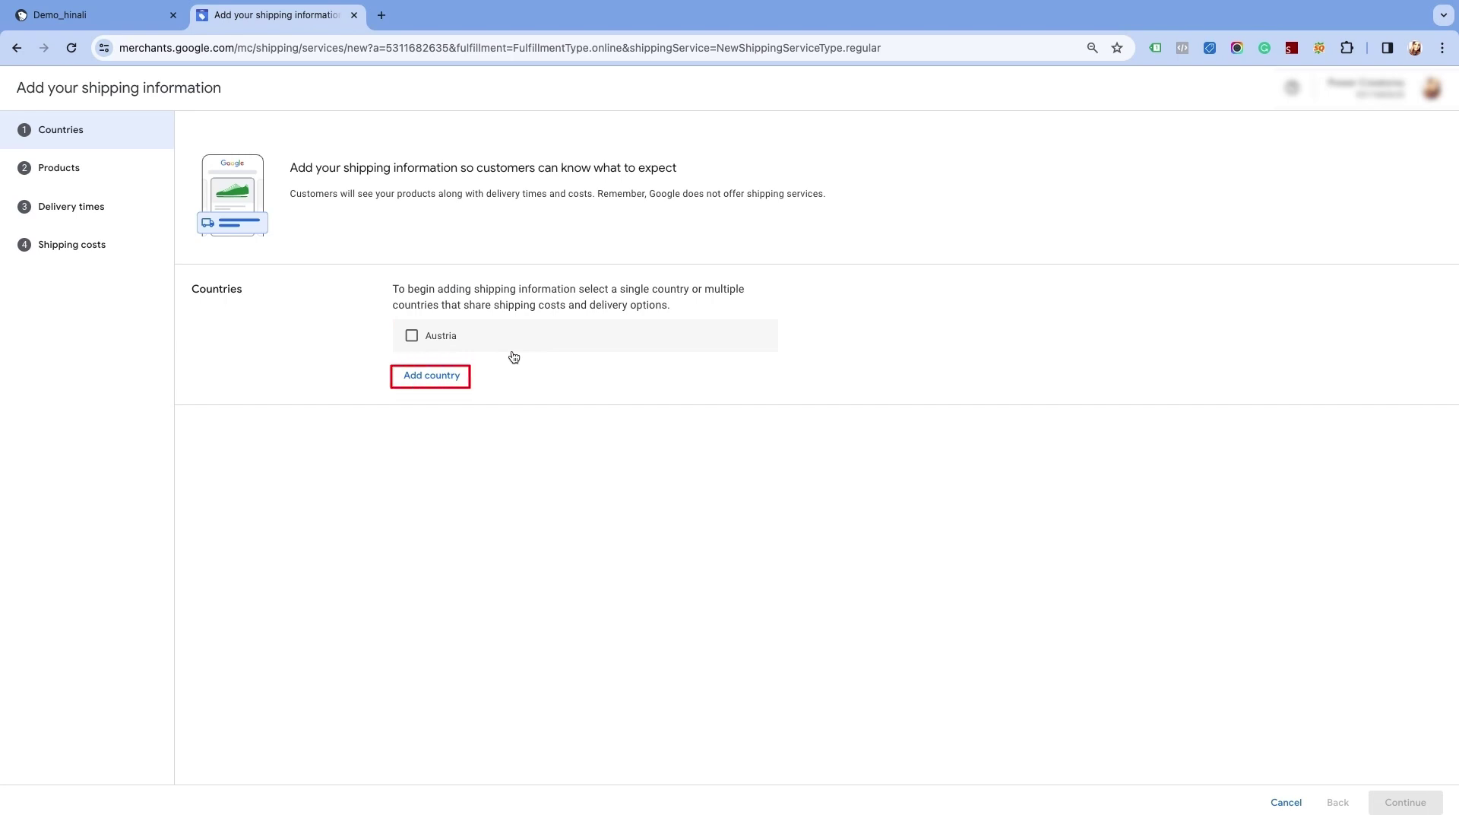
left_click(487, 351)
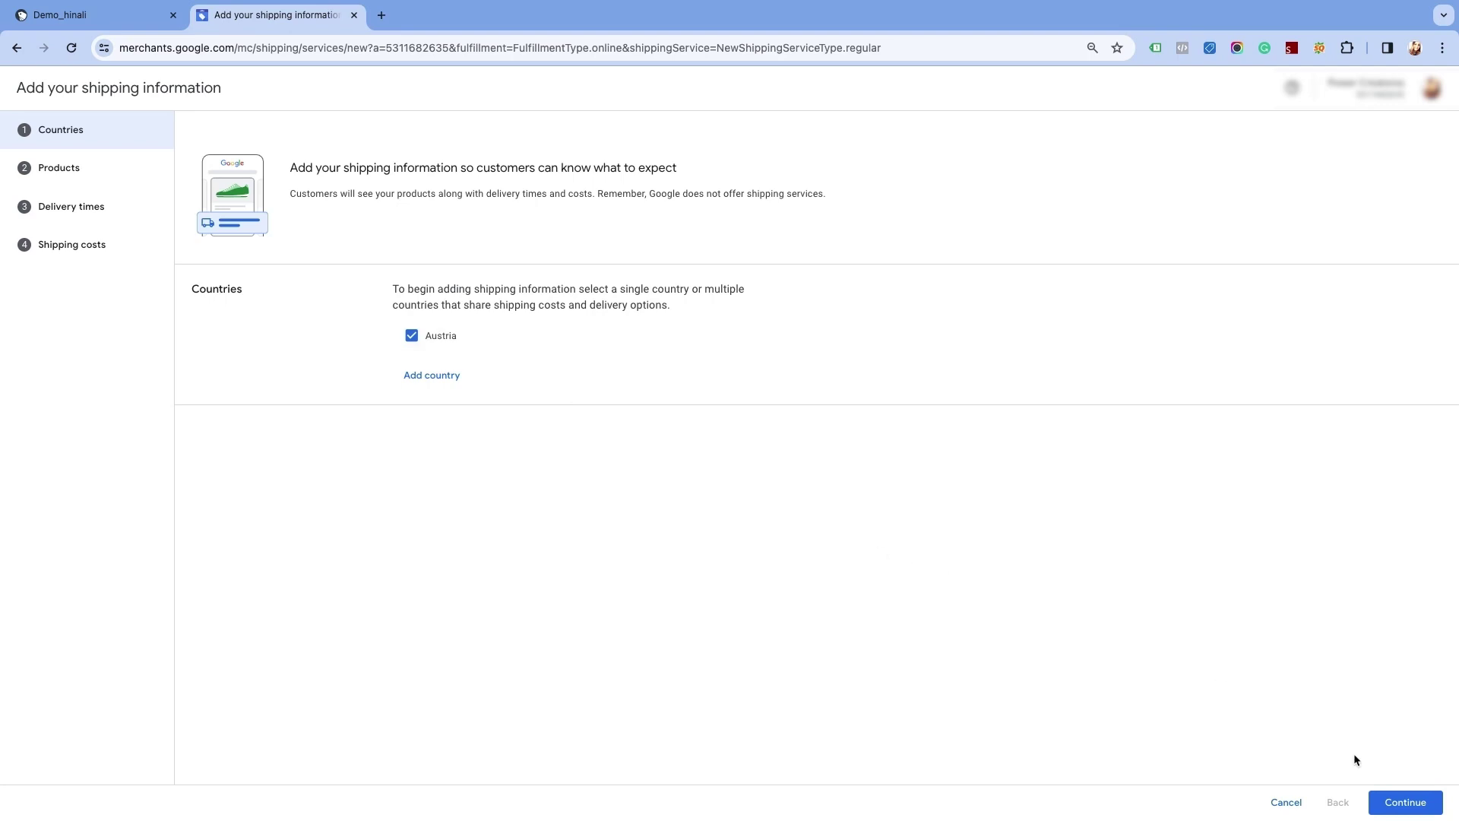
left_click(1397, 807)
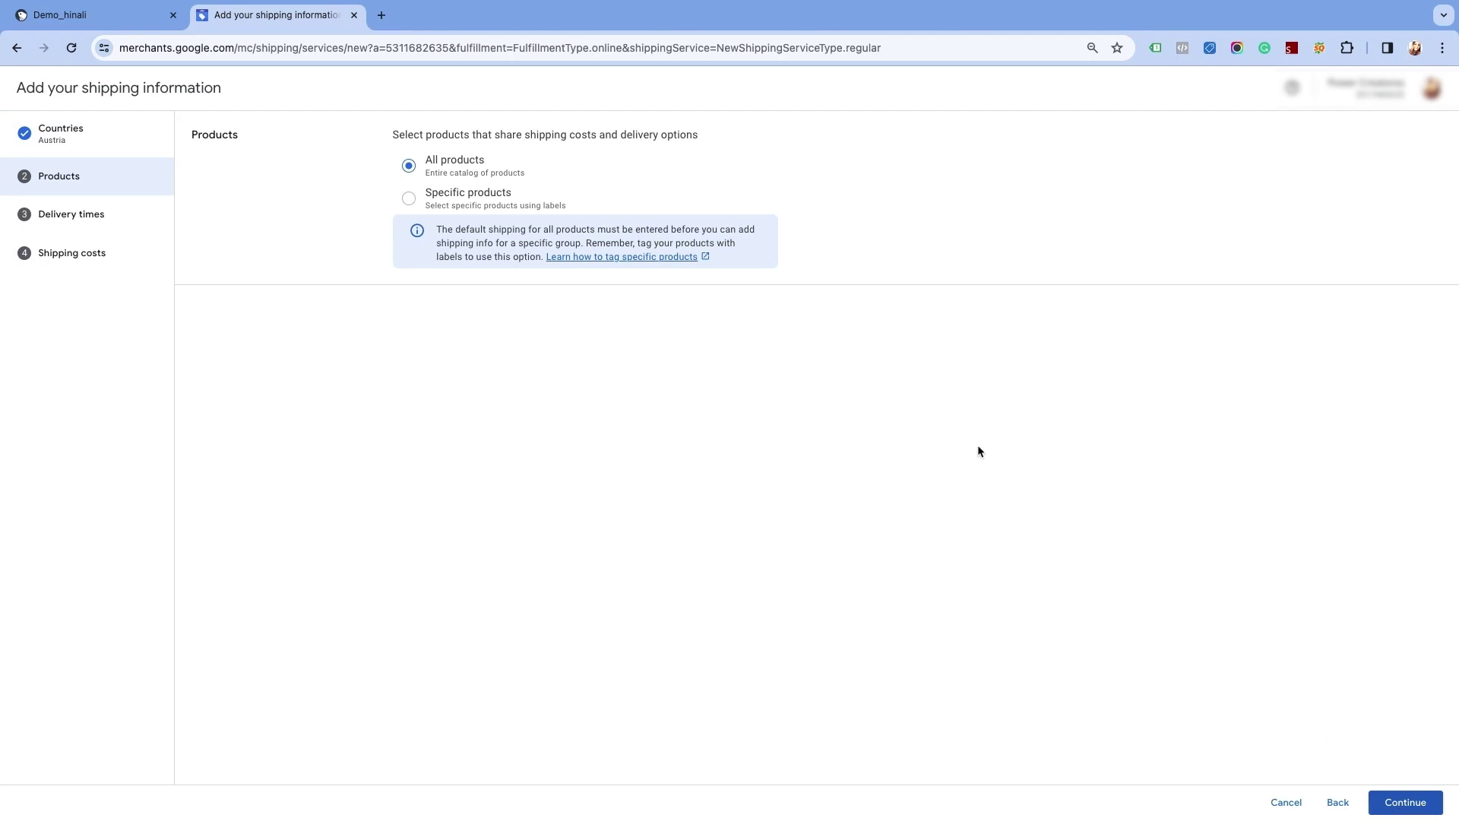
Apply the Austria policy to all products, with a handling time of 0–1 days and a transit time of 2–4 days.
left_click(520, 172)
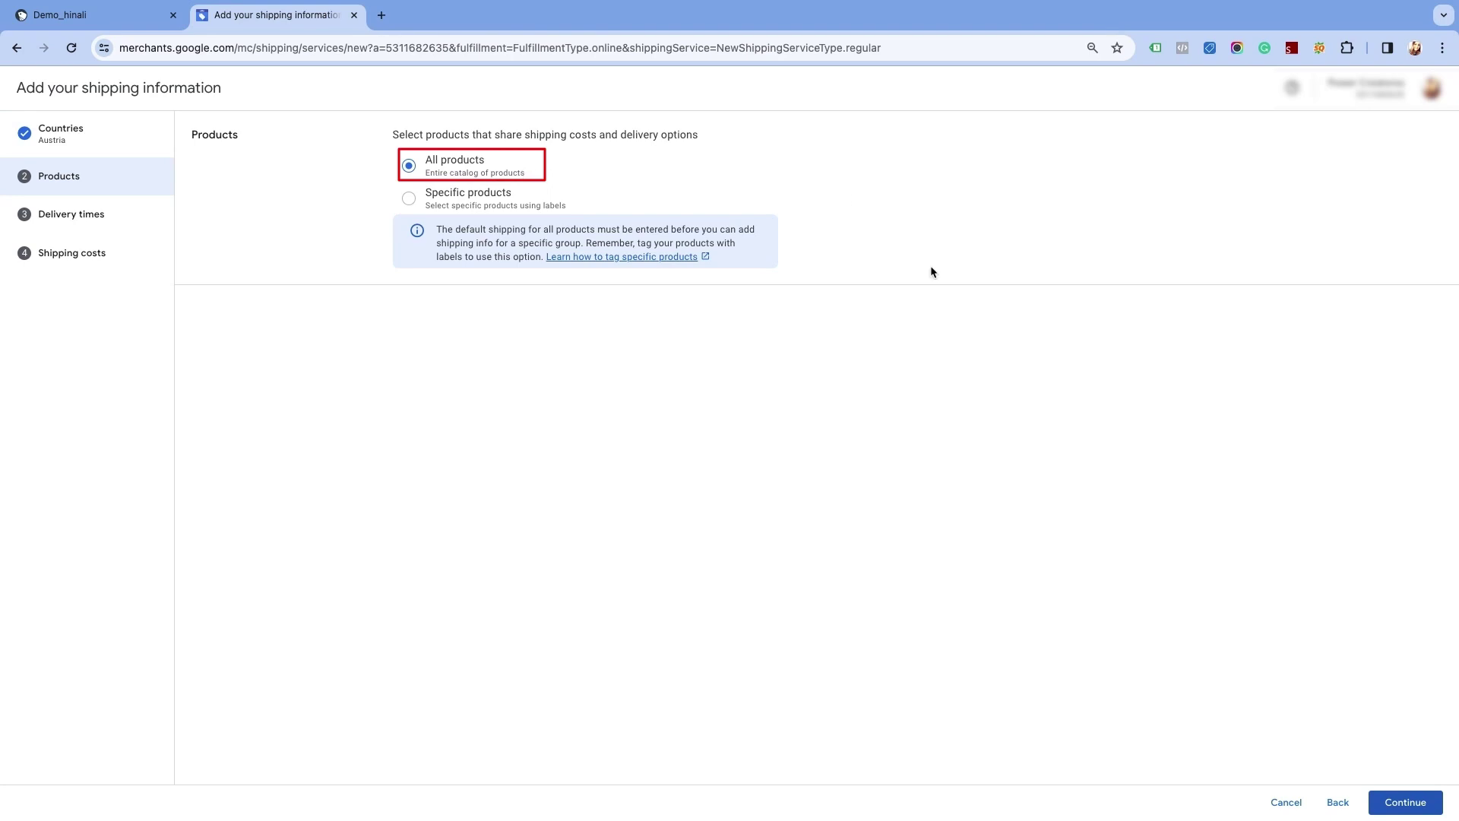
left_click(1393, 804)
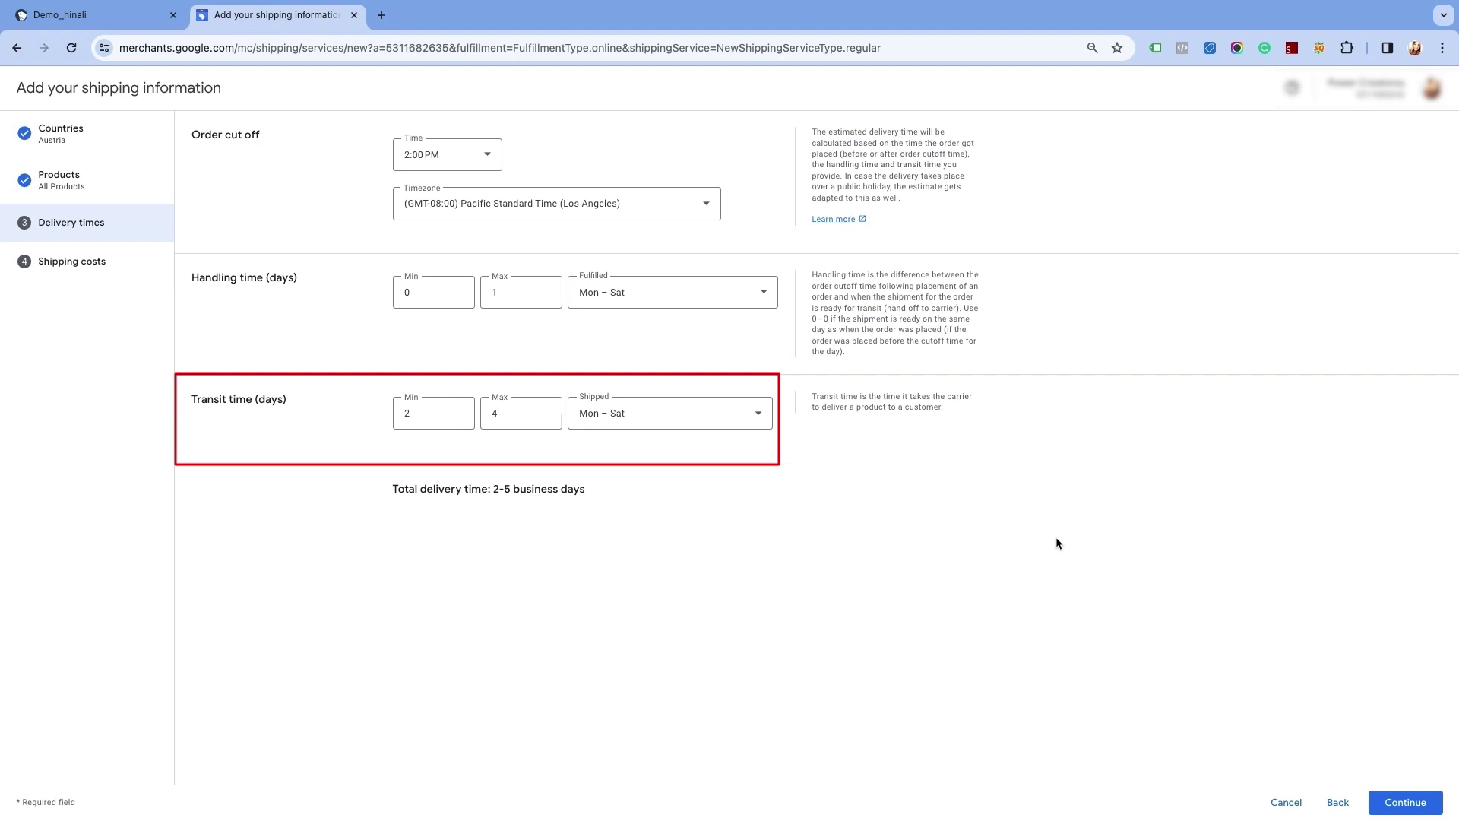
left_click(1393, 804)
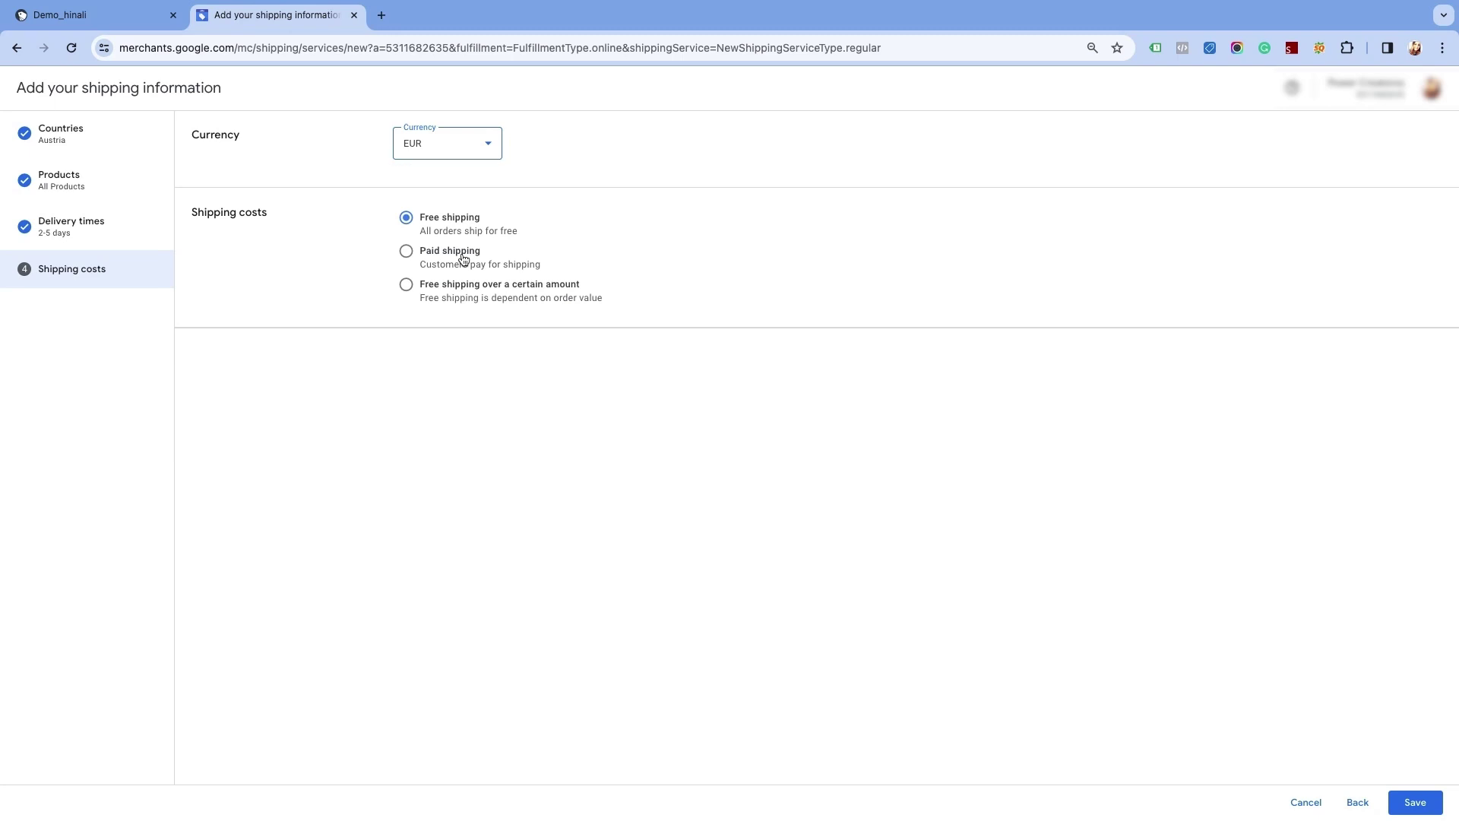
Choose paid shipping based on package weight and check the weight unit in the store's Weight Based Shipping rate.
left_click(463, 260)
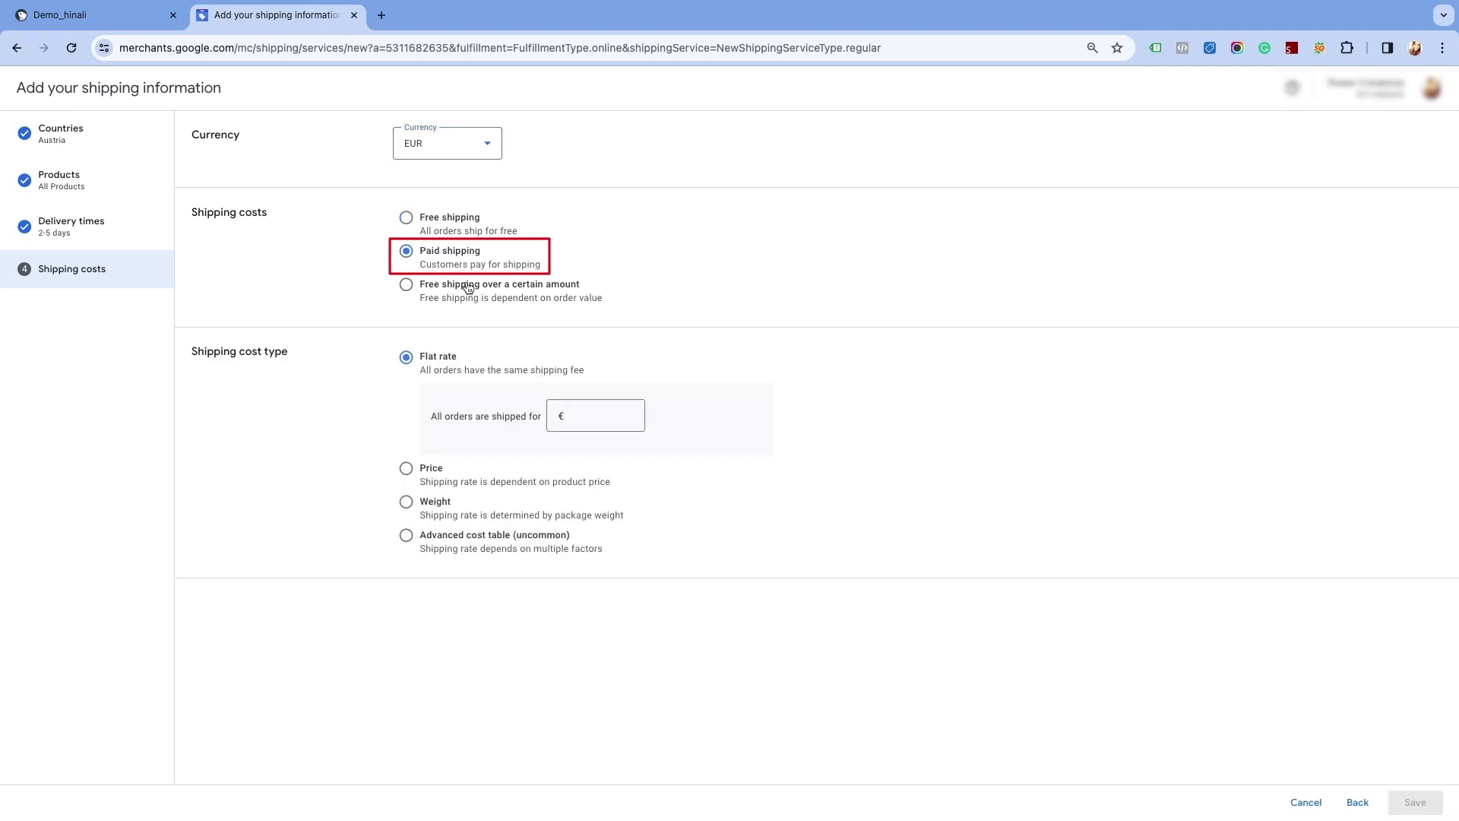
left_click(434, 512)
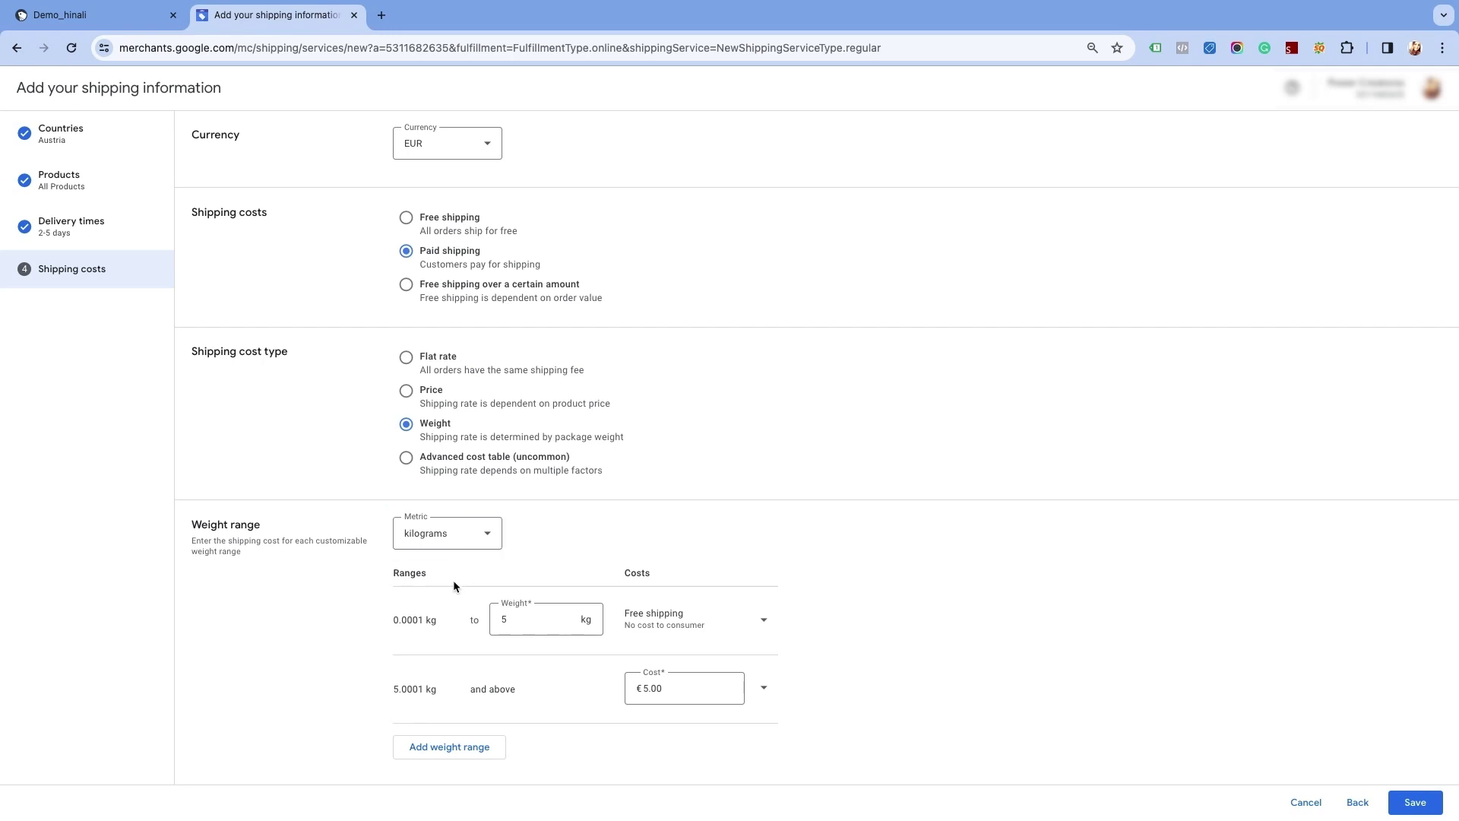
left_click(116, 23)
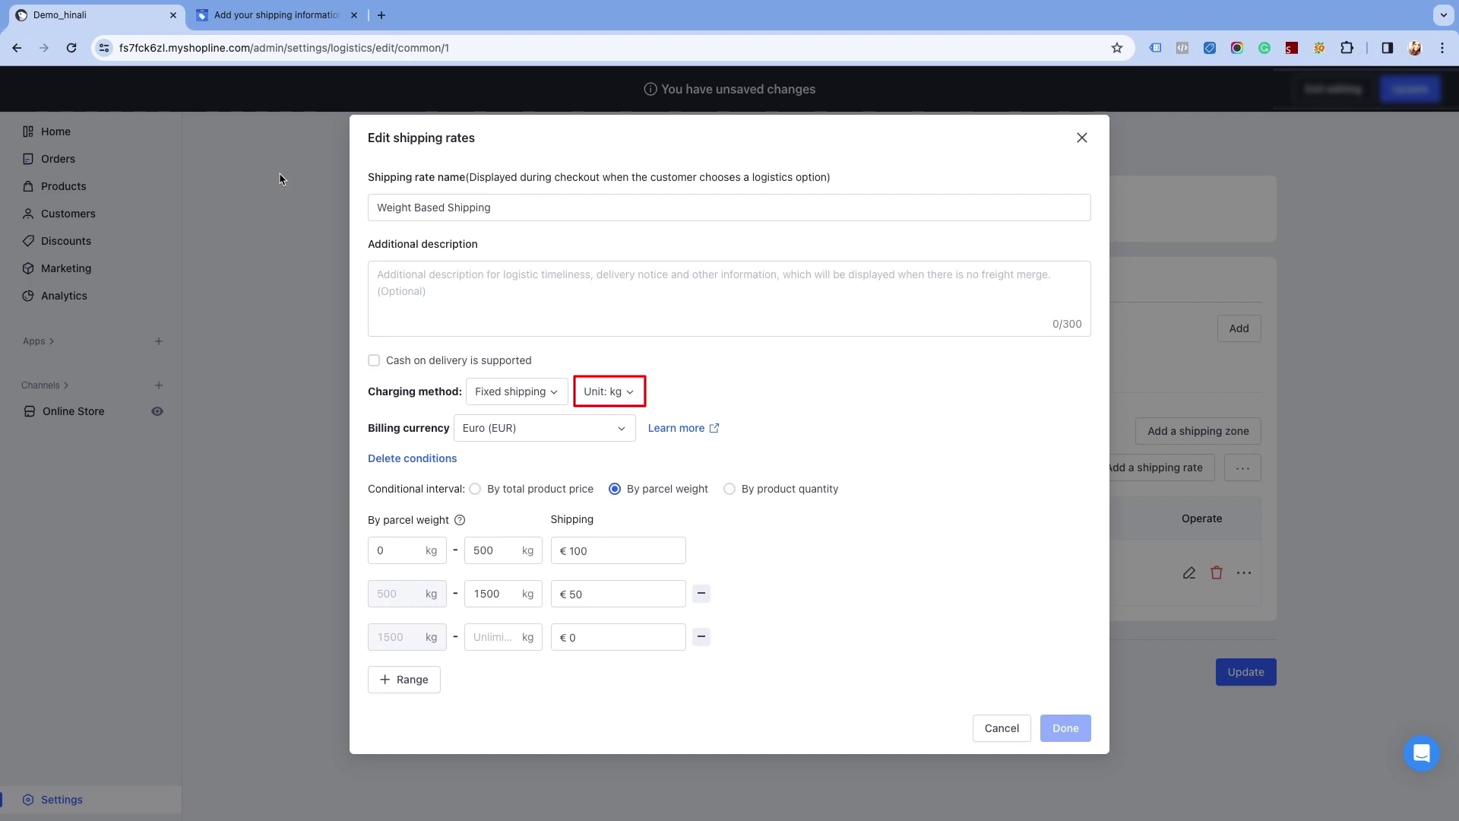
left_click(295, 21)
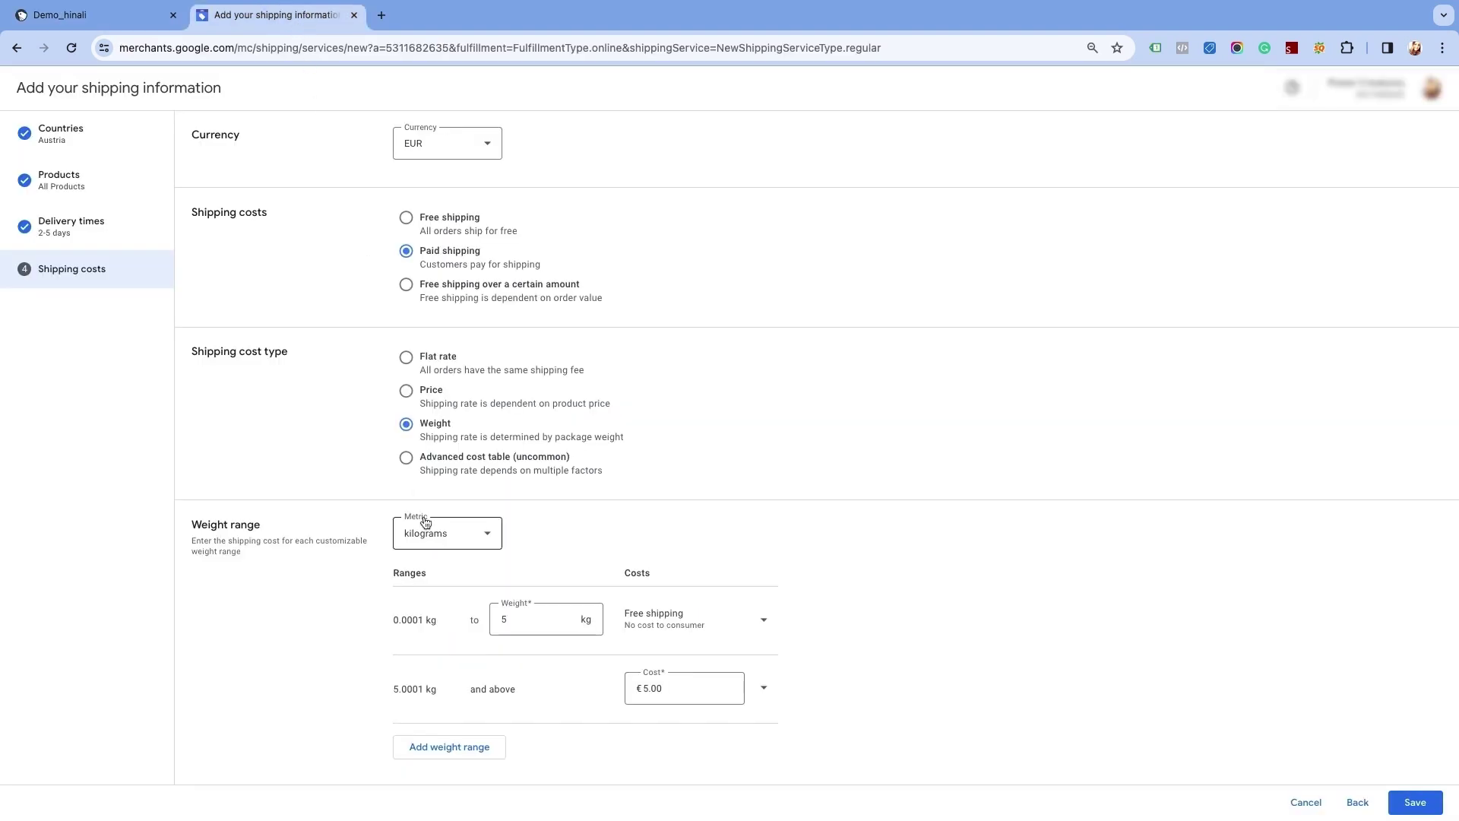
Set the first weight range to end at 499.9999 kg with a fixed rate of €100.
left_click(511, 621)
type("499.999")
left_click(763, 620)
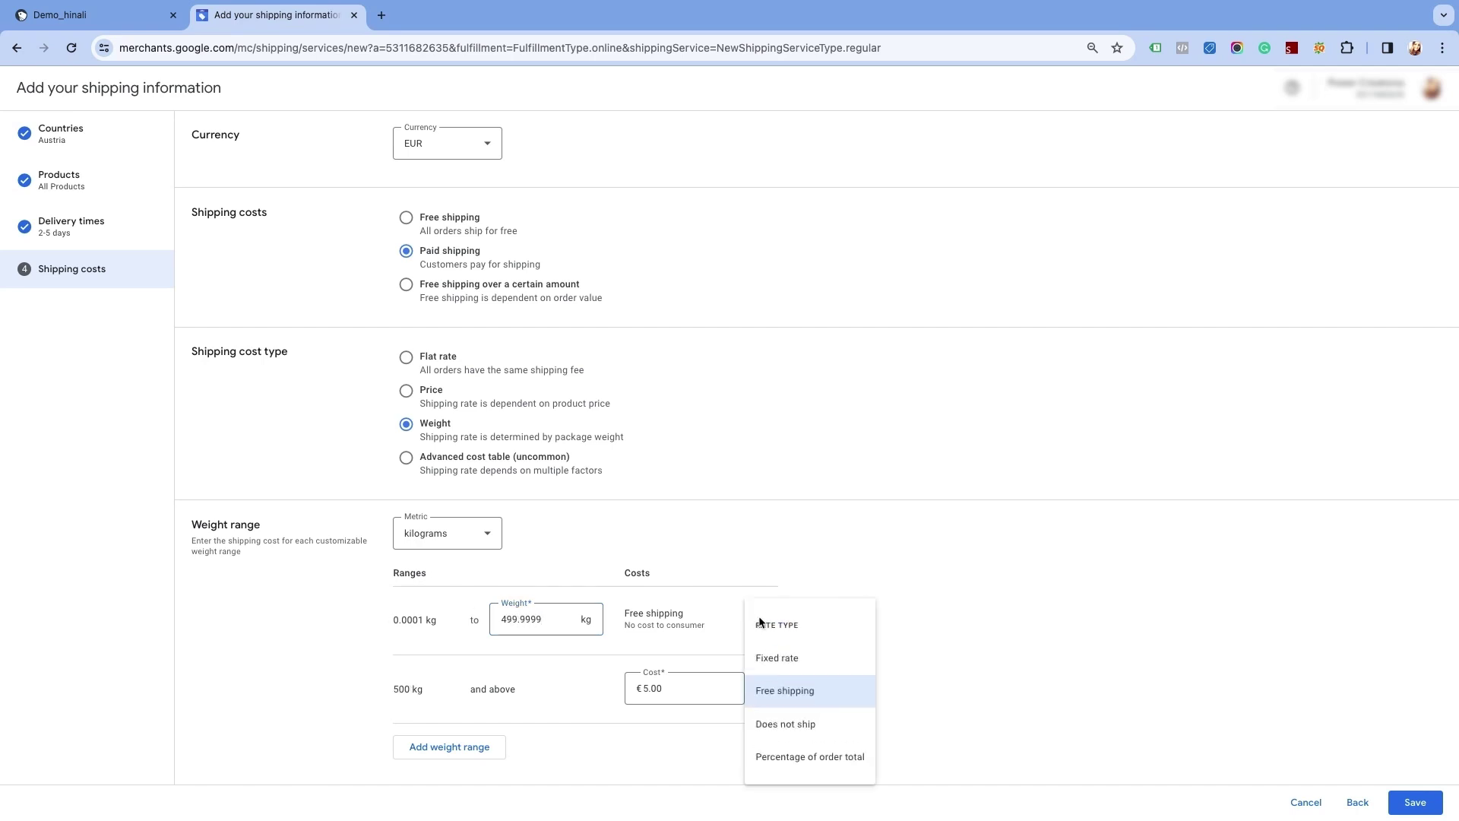
left_click(790, 655)
type("100")
left_click(638, 743)
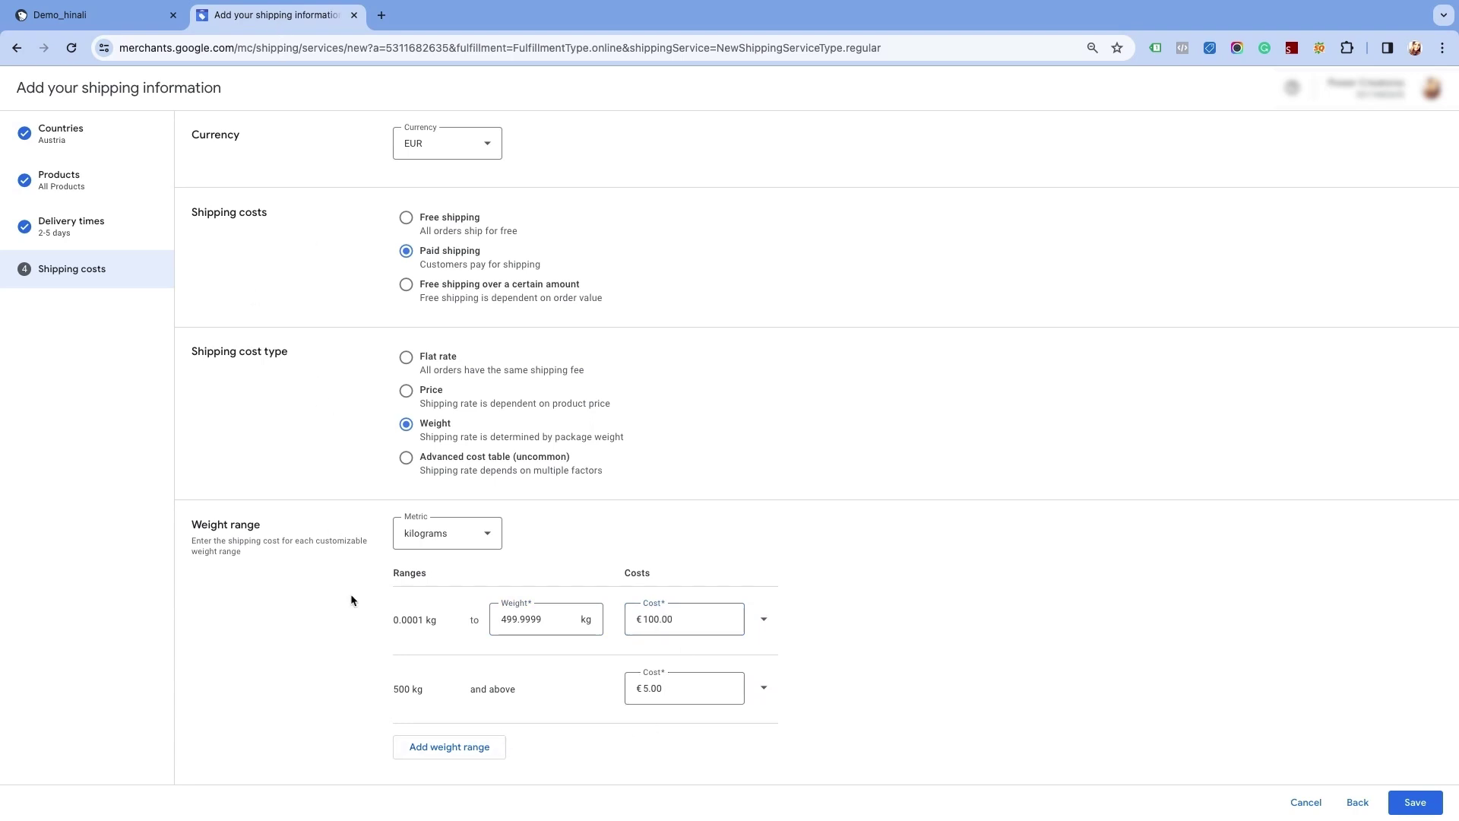
Add a weight range from 500 kg to 1,499.9999 kg with a shipping cost of €50.
left_click(431, 751)
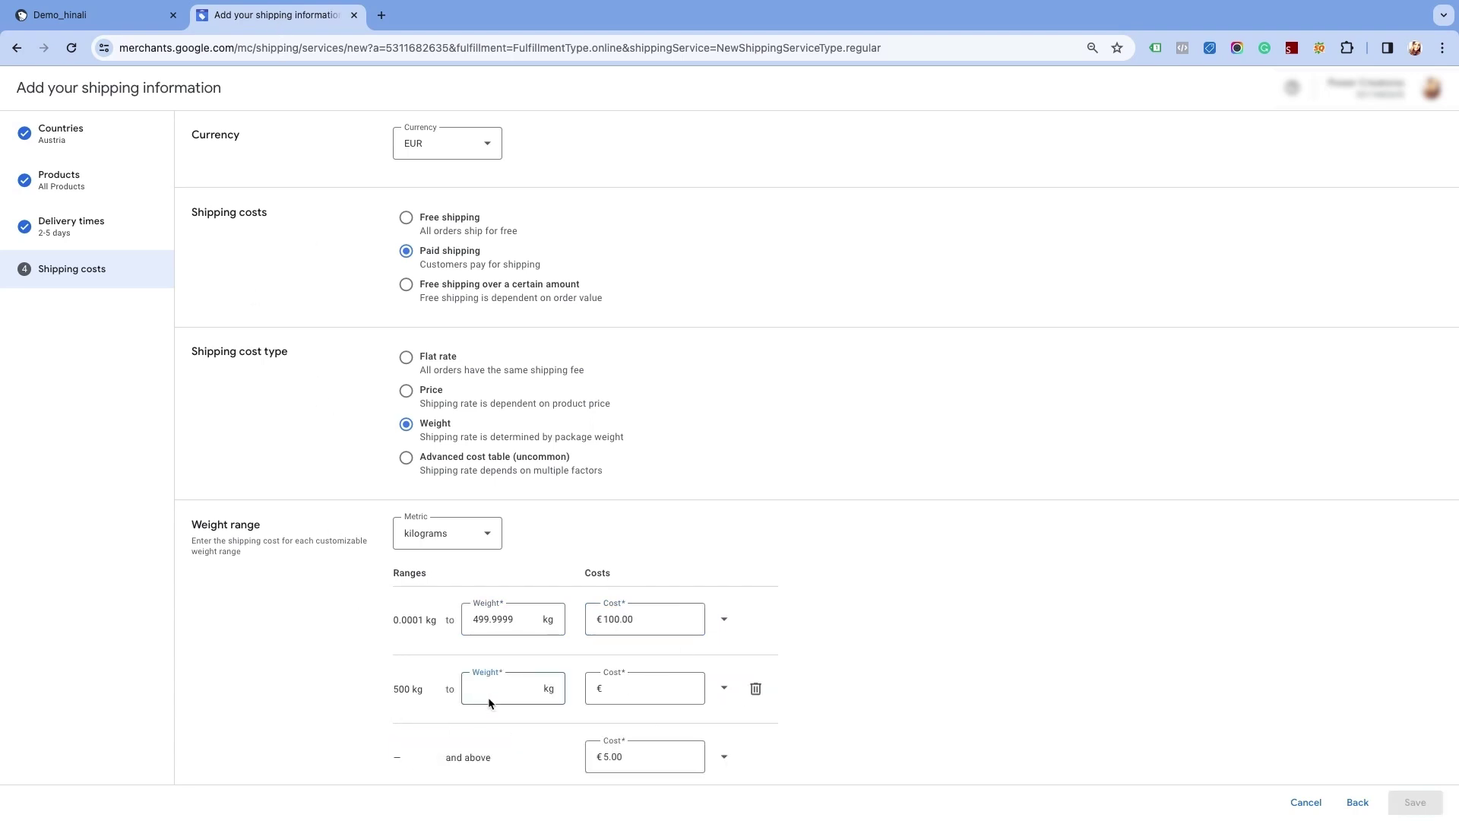
type("1499.9999")
key("Tab")
type("50")
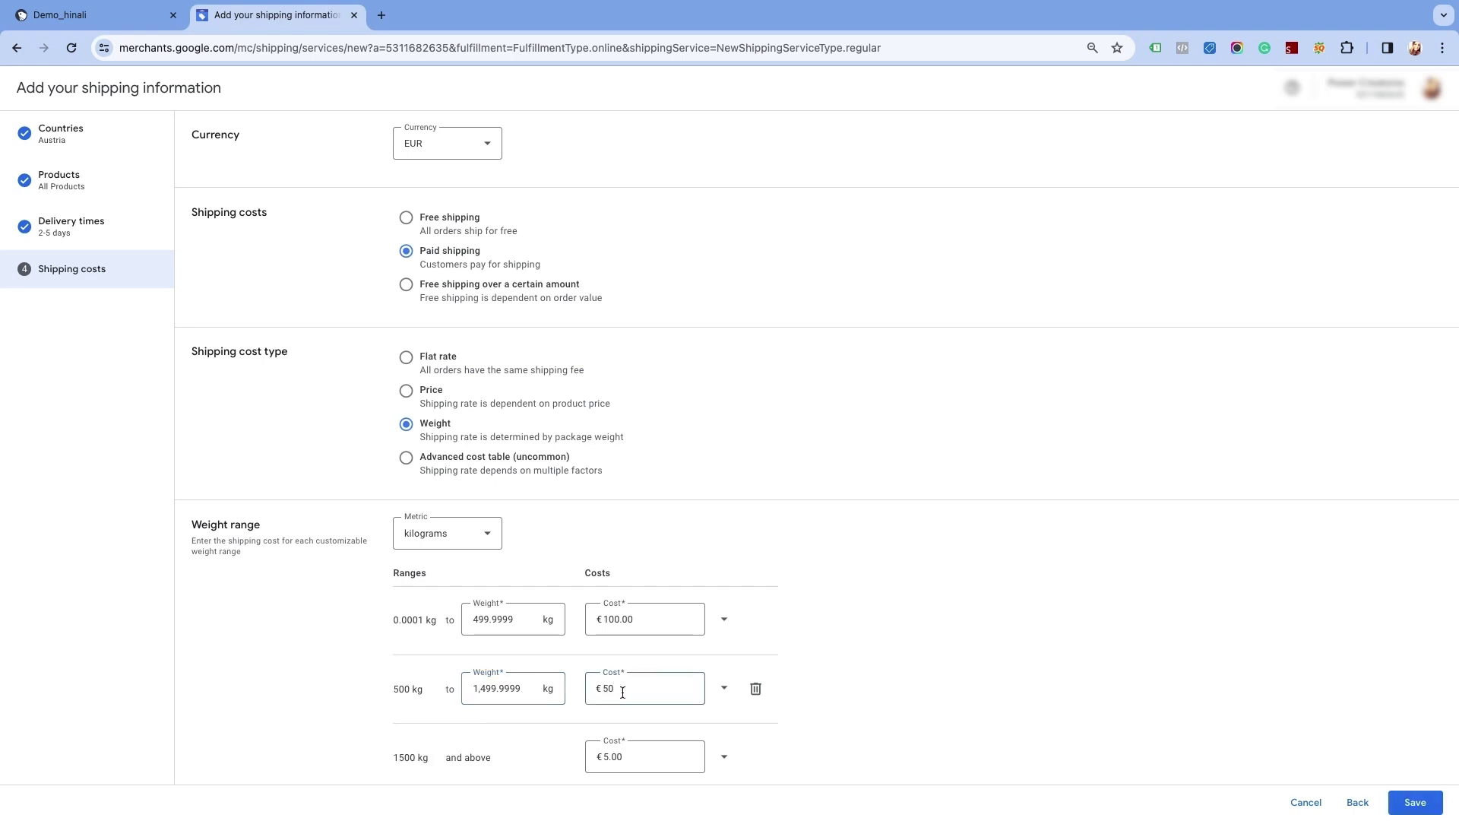
Set the shipping cost for 1500 kg and above to €0.00, and save the weight-based policy for Austria.
scroll(723, 750, "down", 1)
left_click(636, 691)
key("BackSpace")
key("BackSpace")
key("BackSpace")
key("BackSpace")
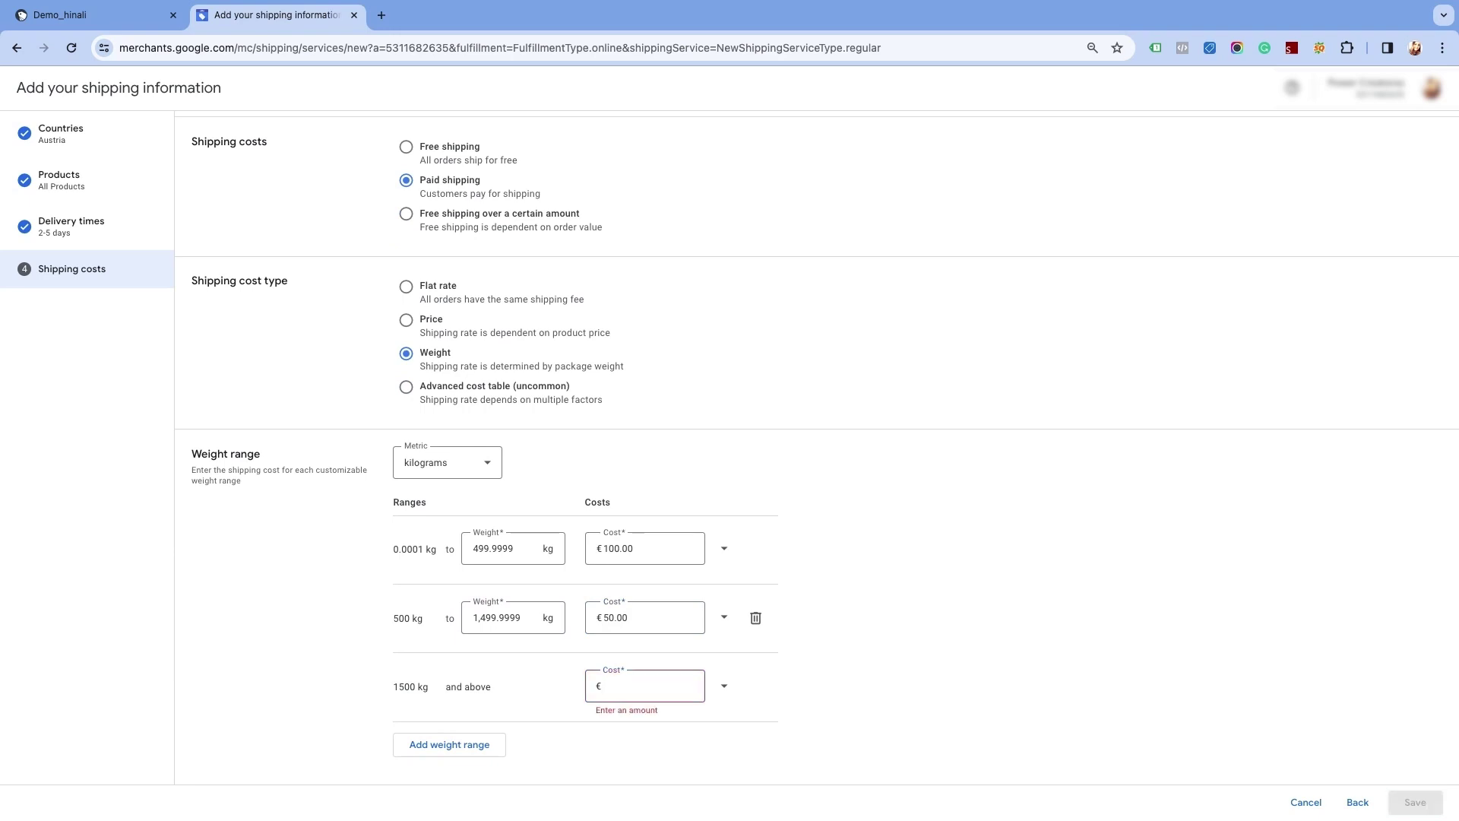
type("0.00")
left_click(866, 693)
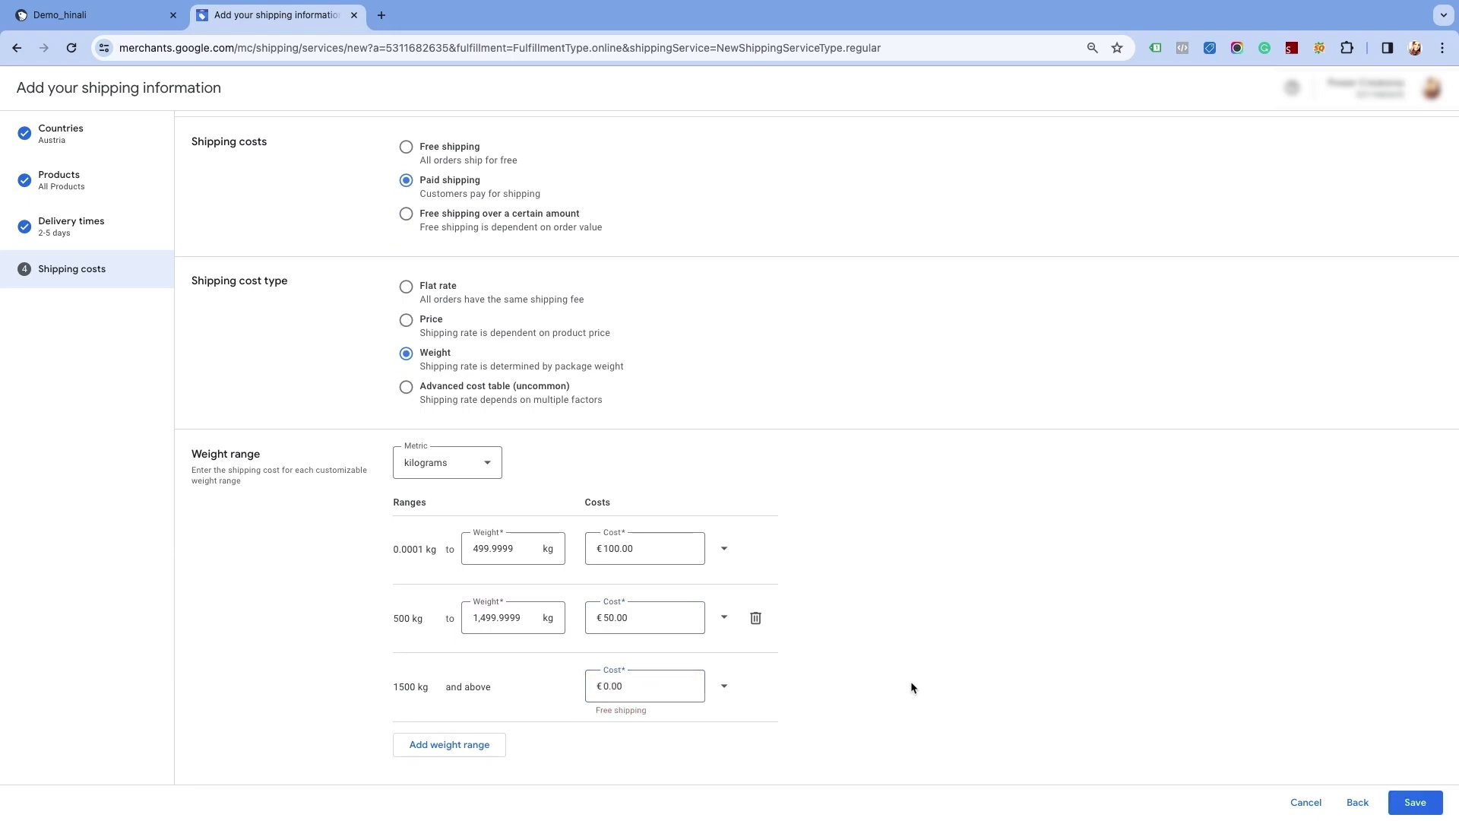
left_click(1414, 802)
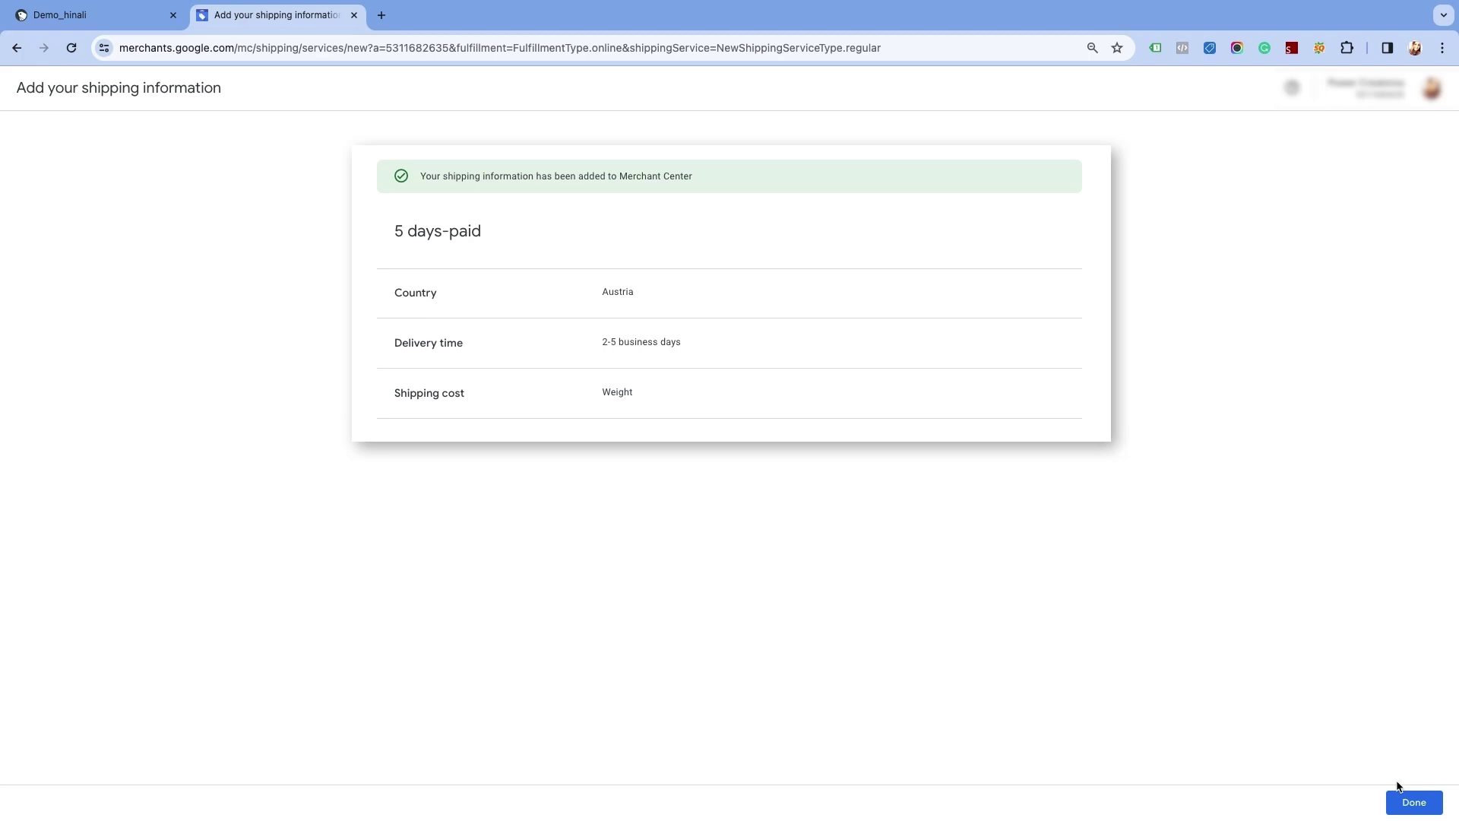
left_click(1412, 803)
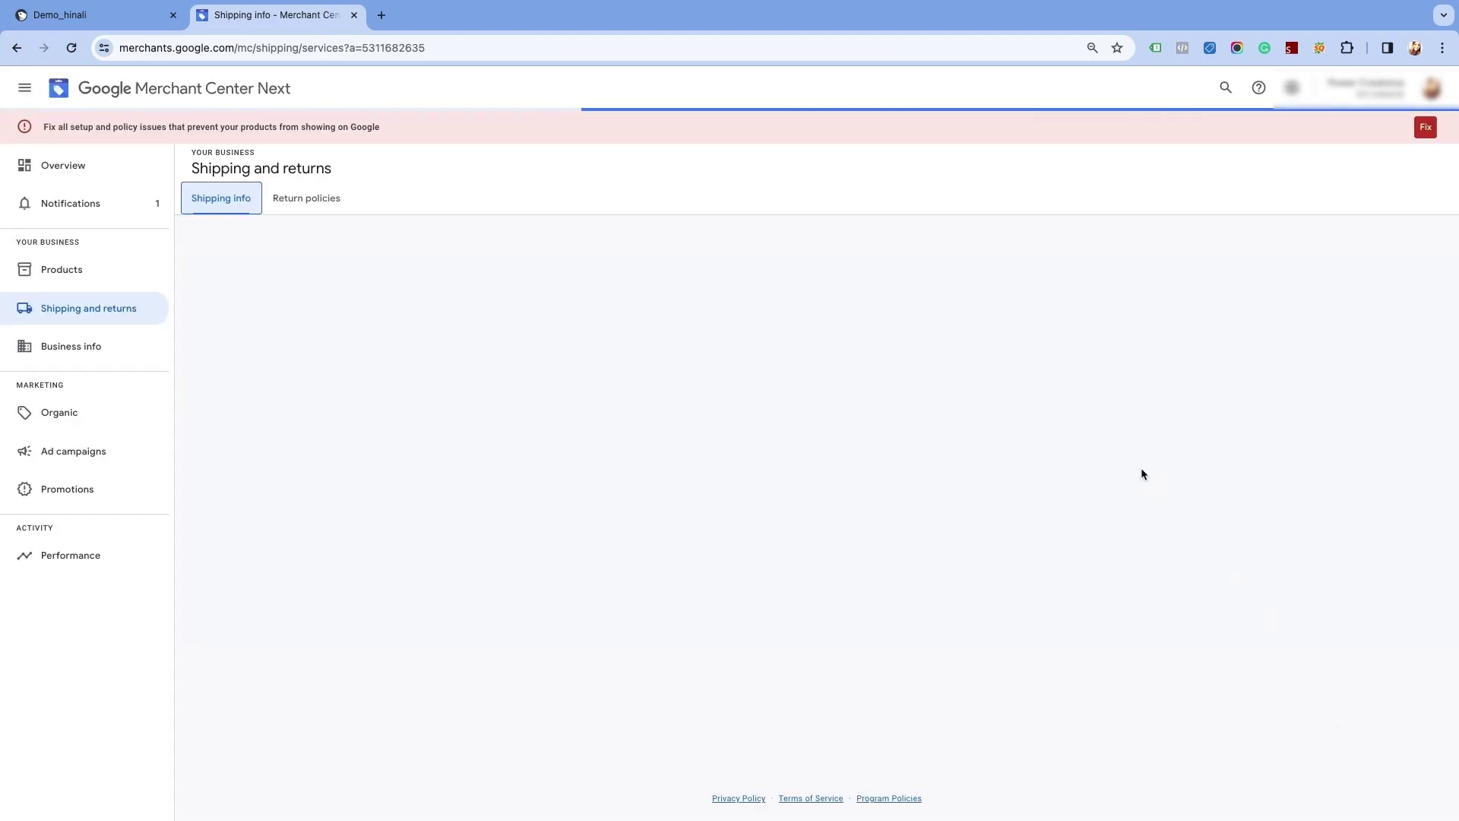
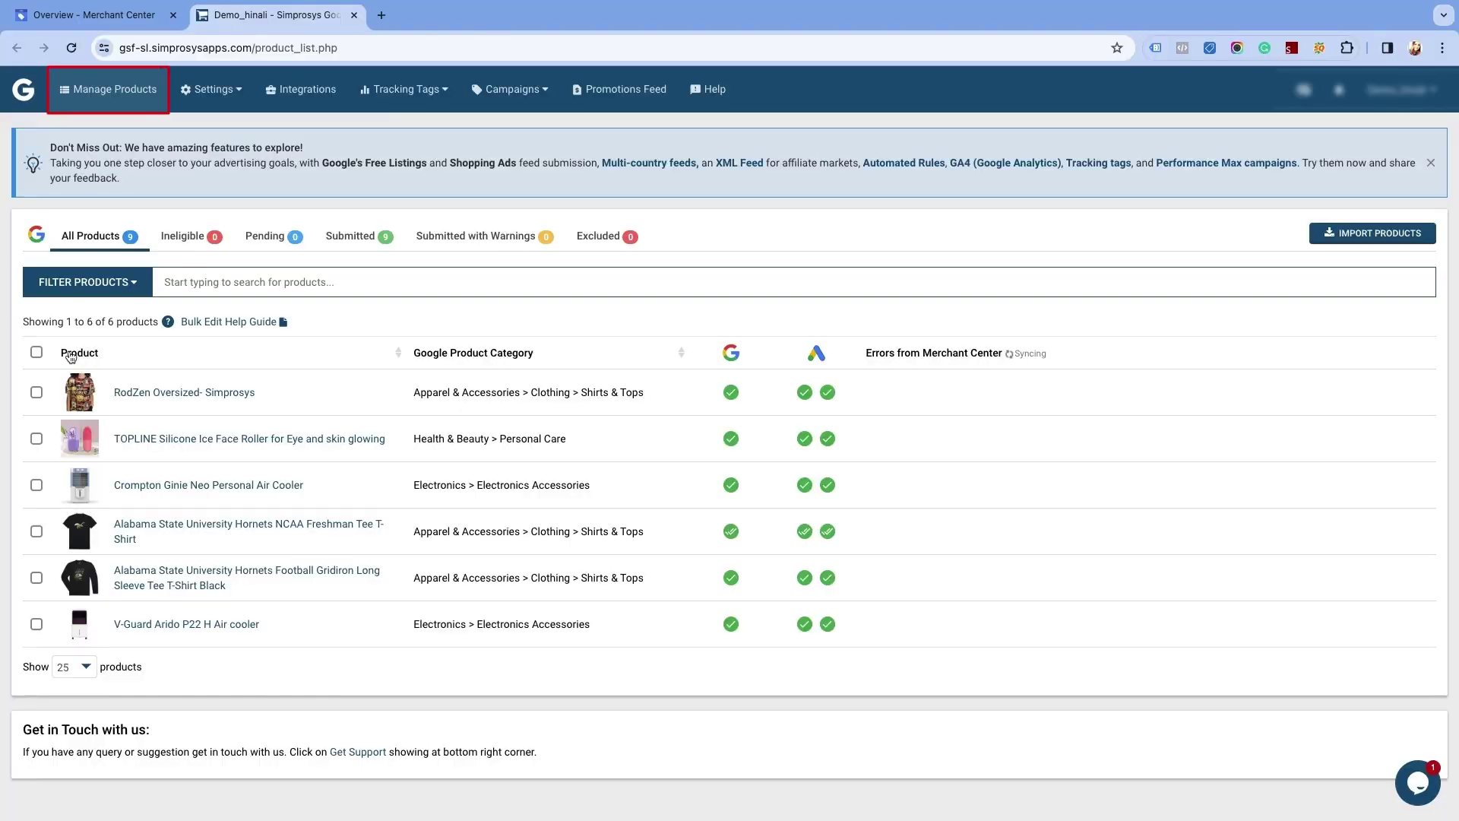
In the Simprosys app's product list, filter the products by Vendor (Brand) Air Cooler.
left_click(82, 283)
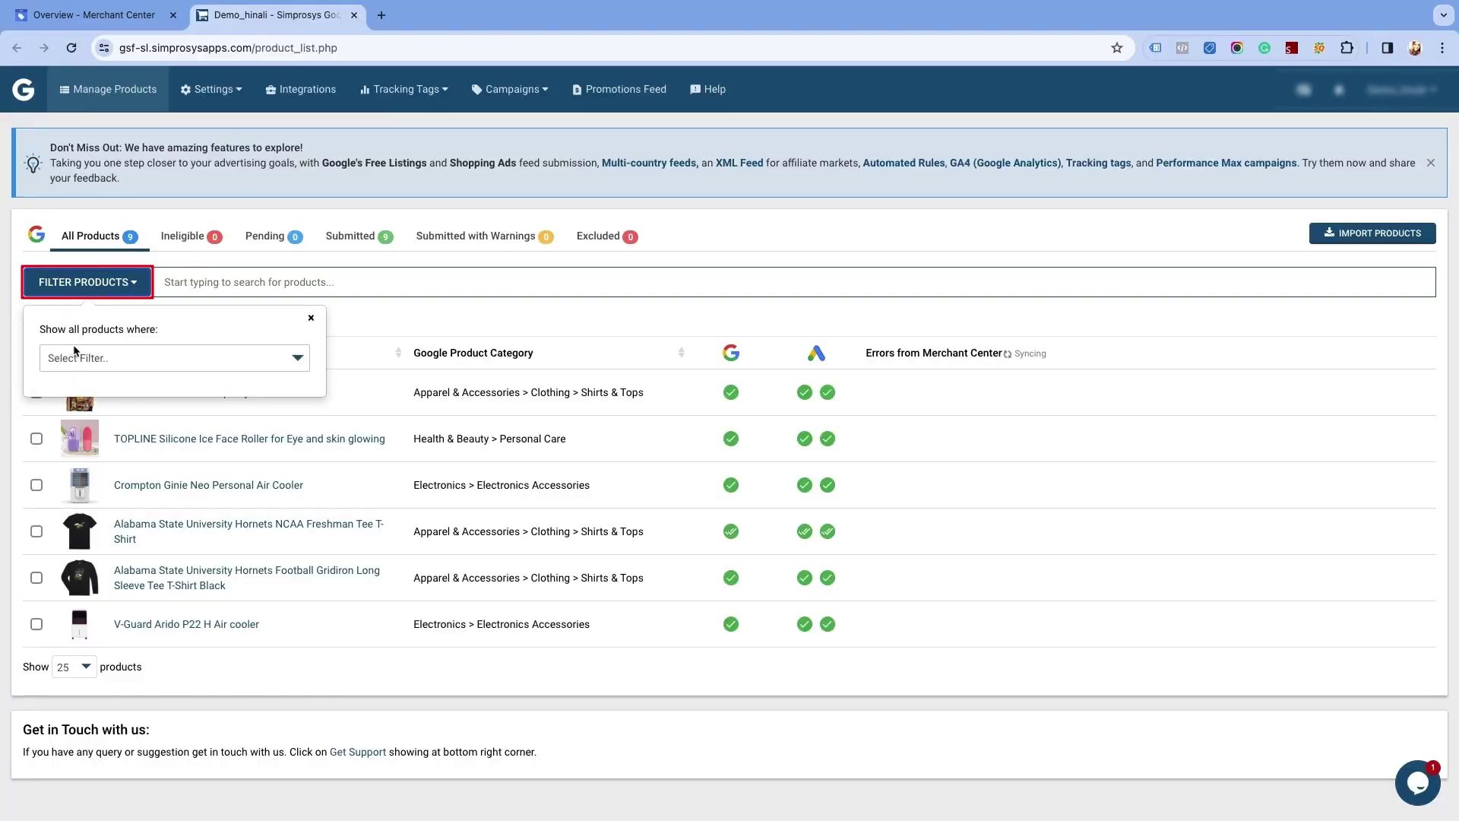
left_click(79, 357)
scroll(101, 578, "down", 2)
left_click(84, 782)
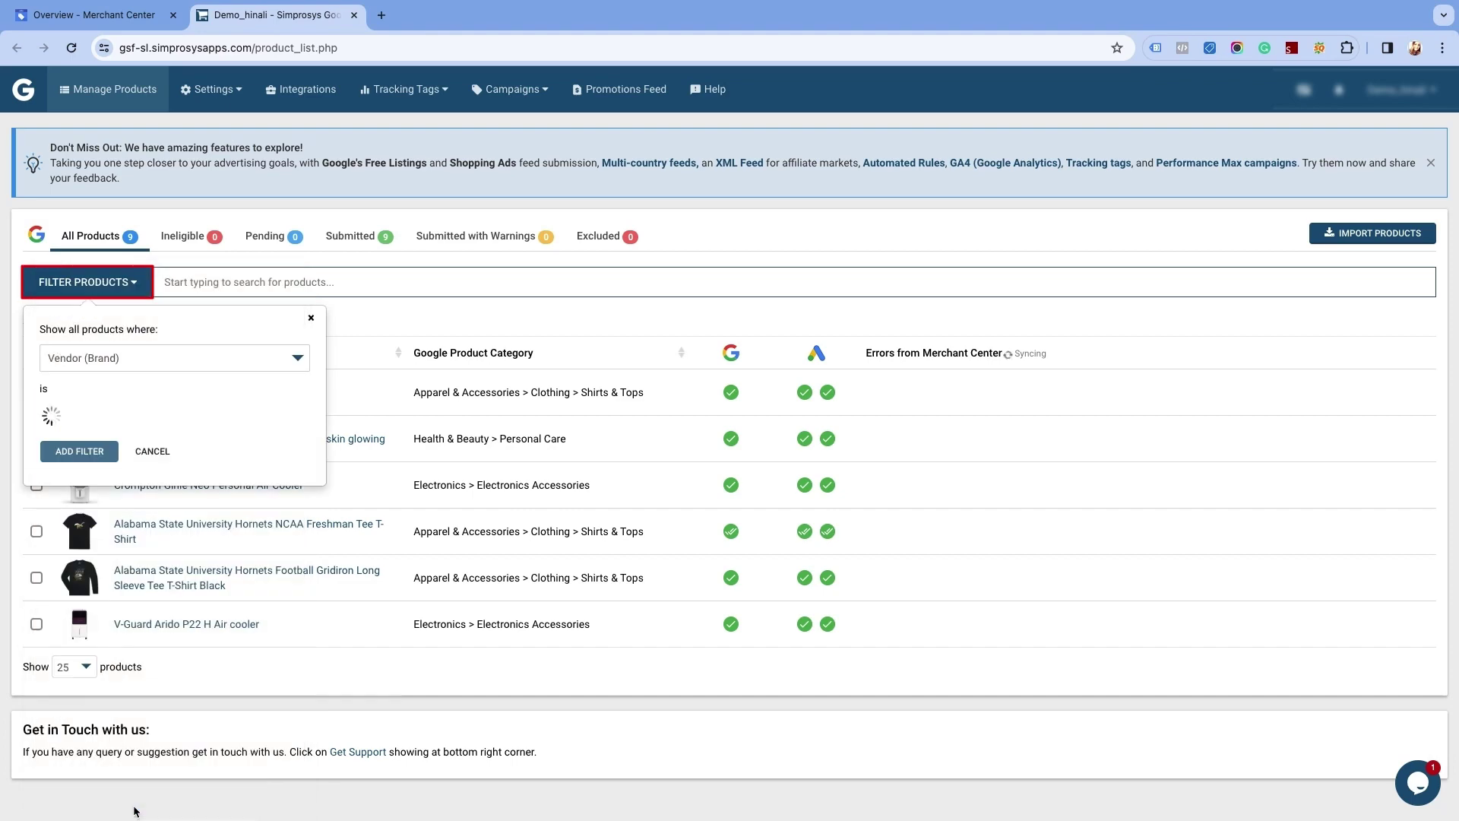
left_click(133, 423)
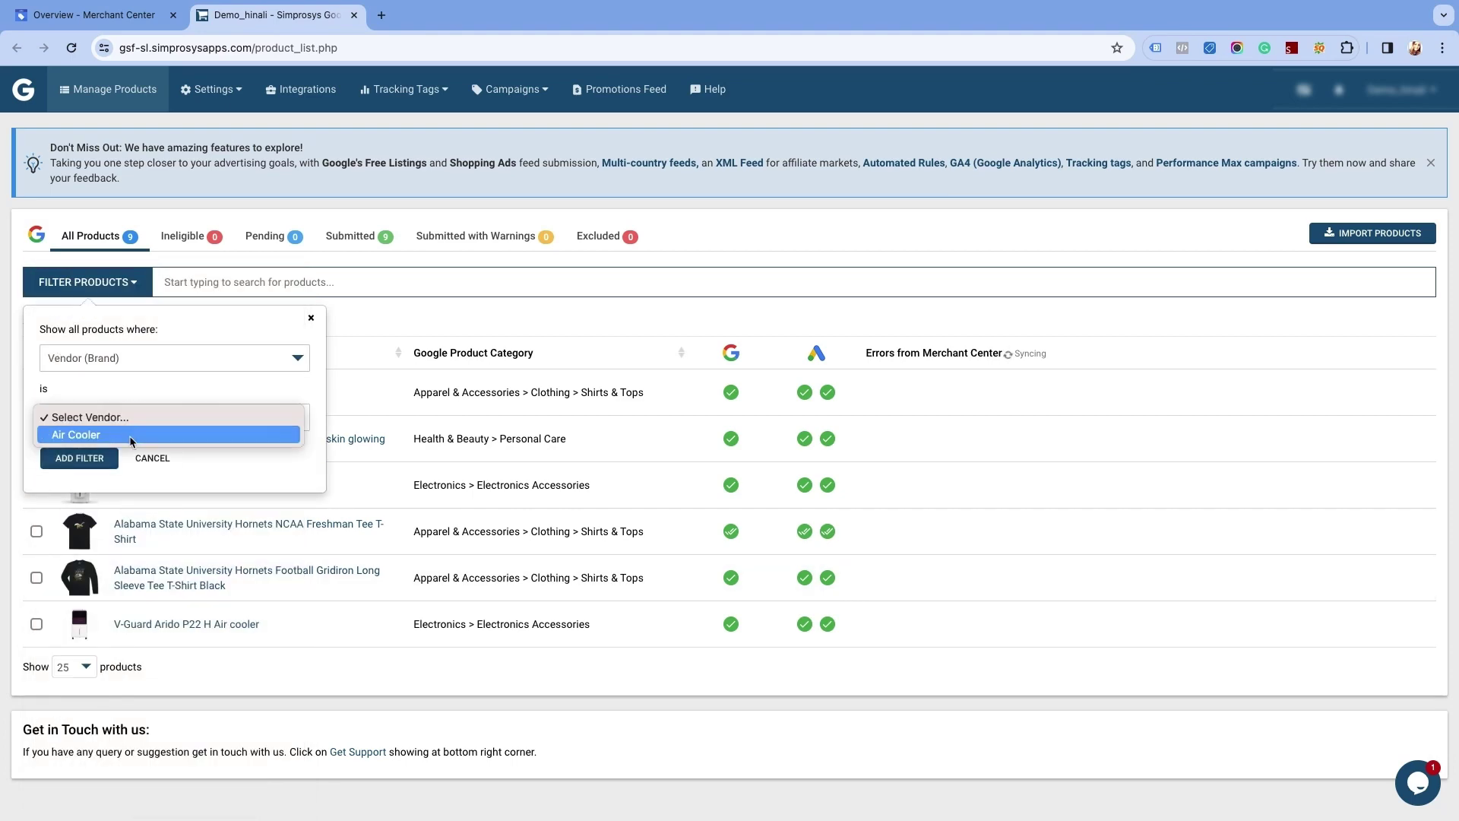
left_click(130, 436)
left_click(83, 459)
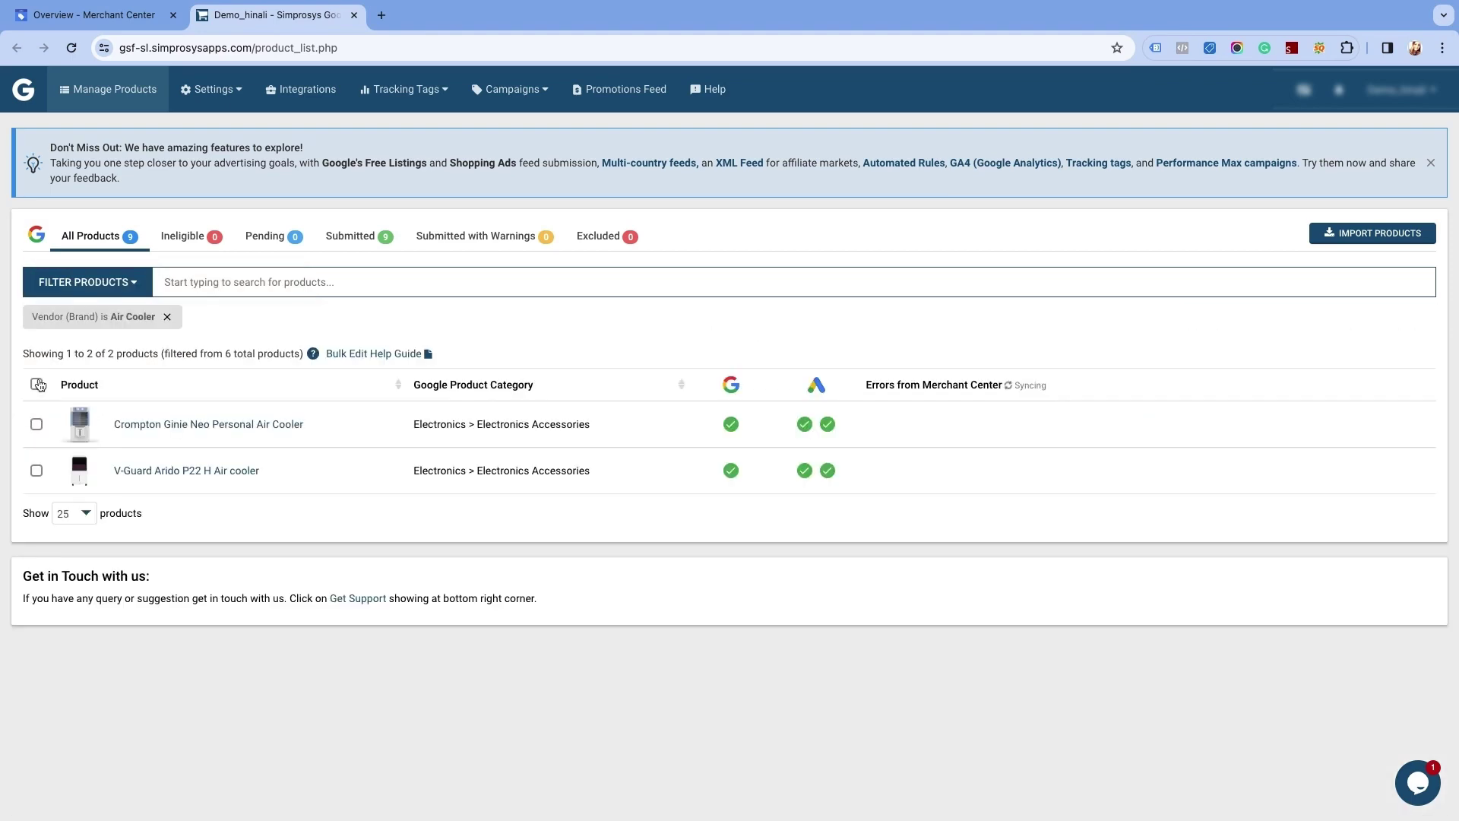
Select all the filtered products and assign them the shipping label "Air Cooler" in bulk.
left_click(36, 384)
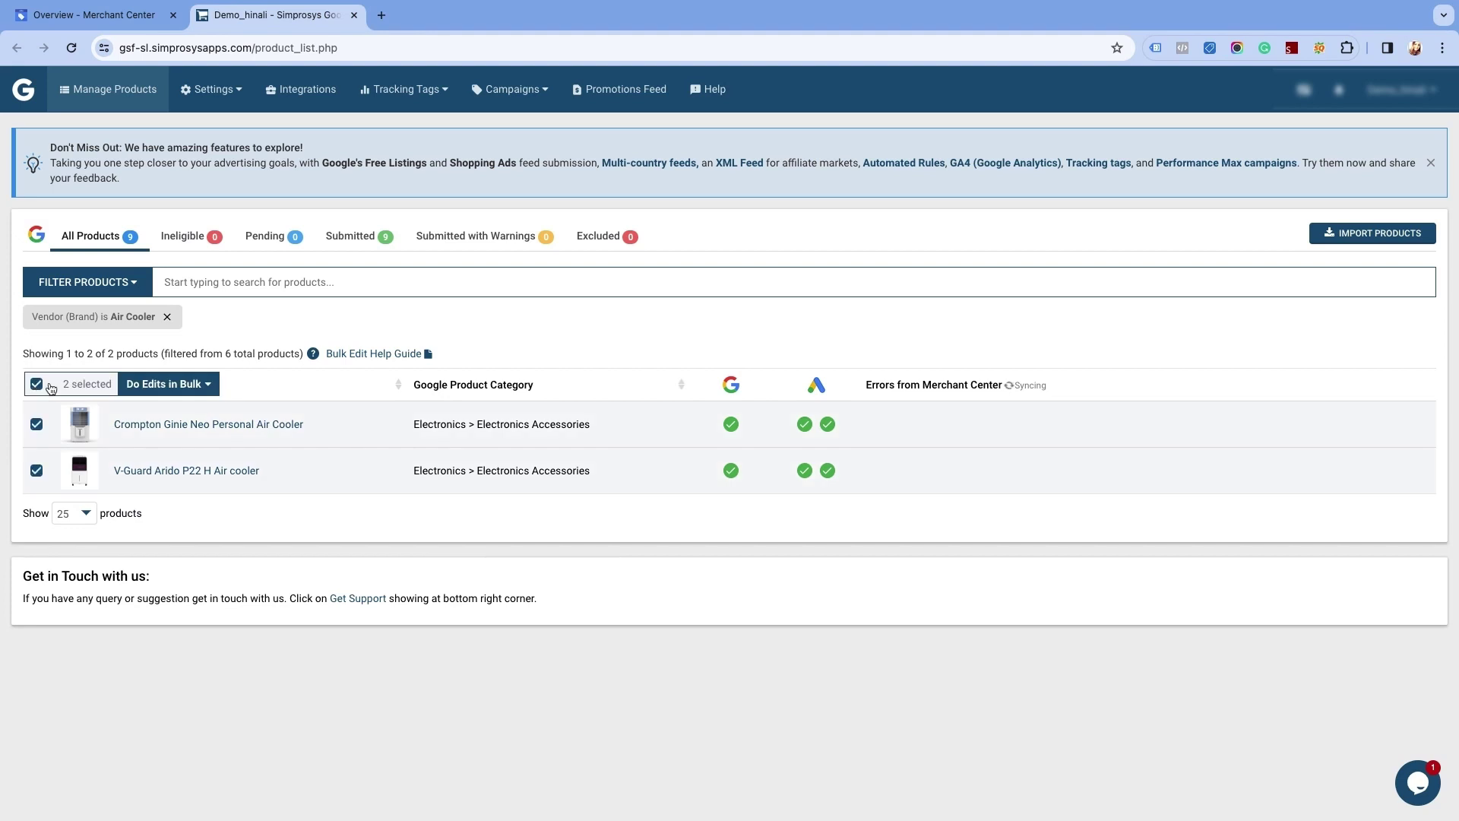
left_click(179, 385)
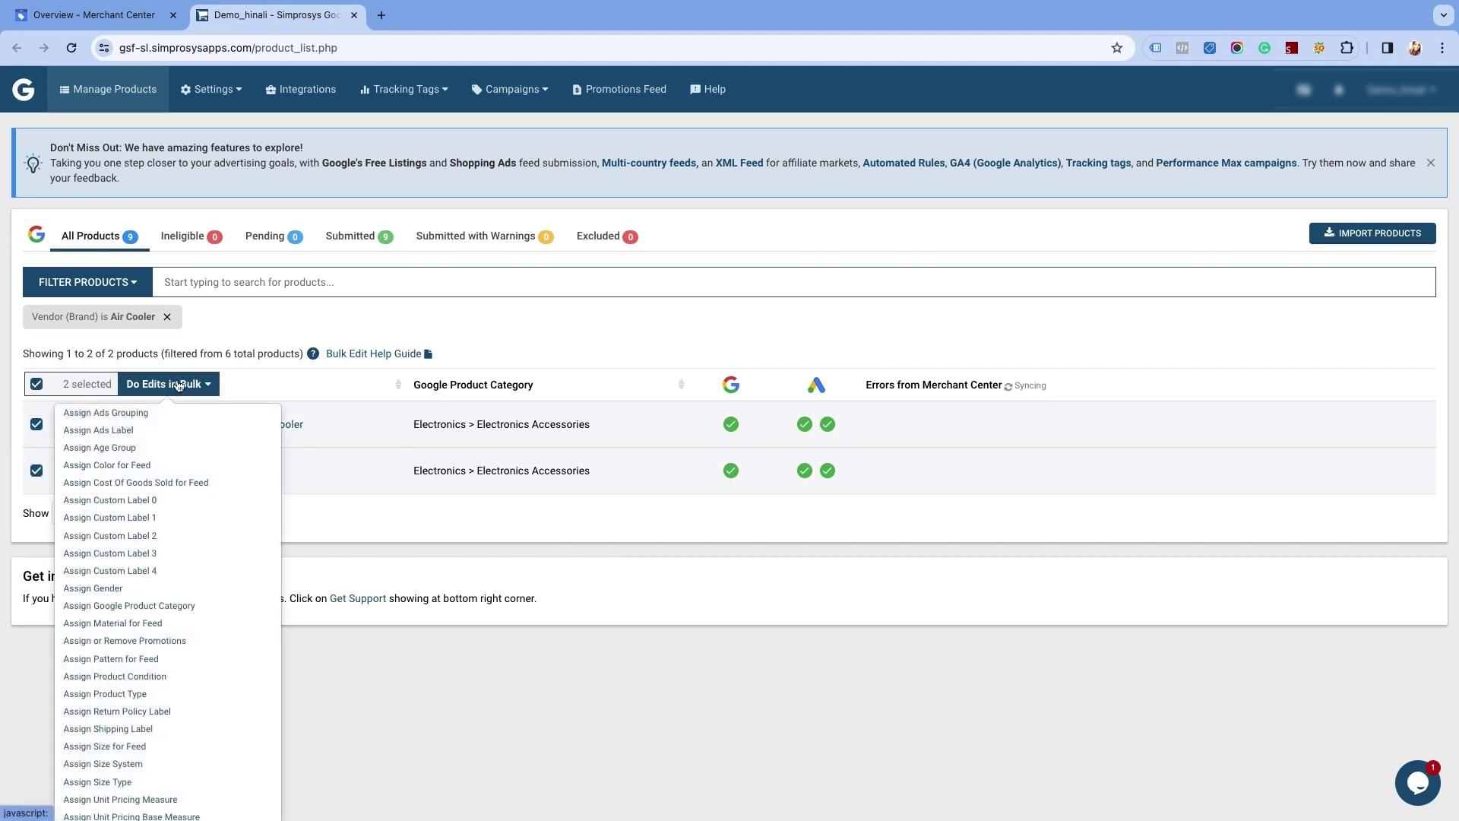
left_click(158, 729)
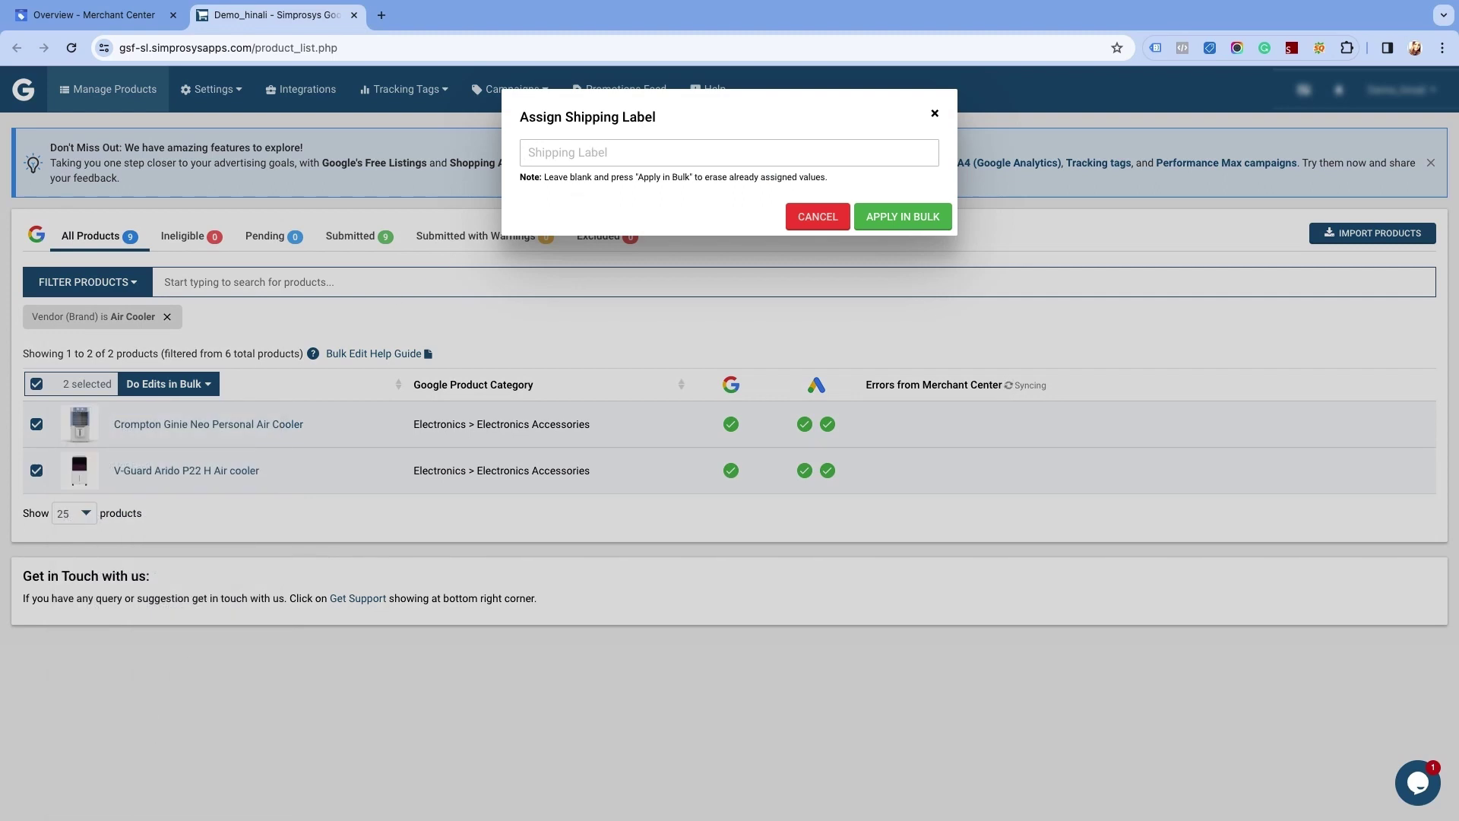
type("Air Cooler")
left_click(896, 219)
left_click(716, 538)
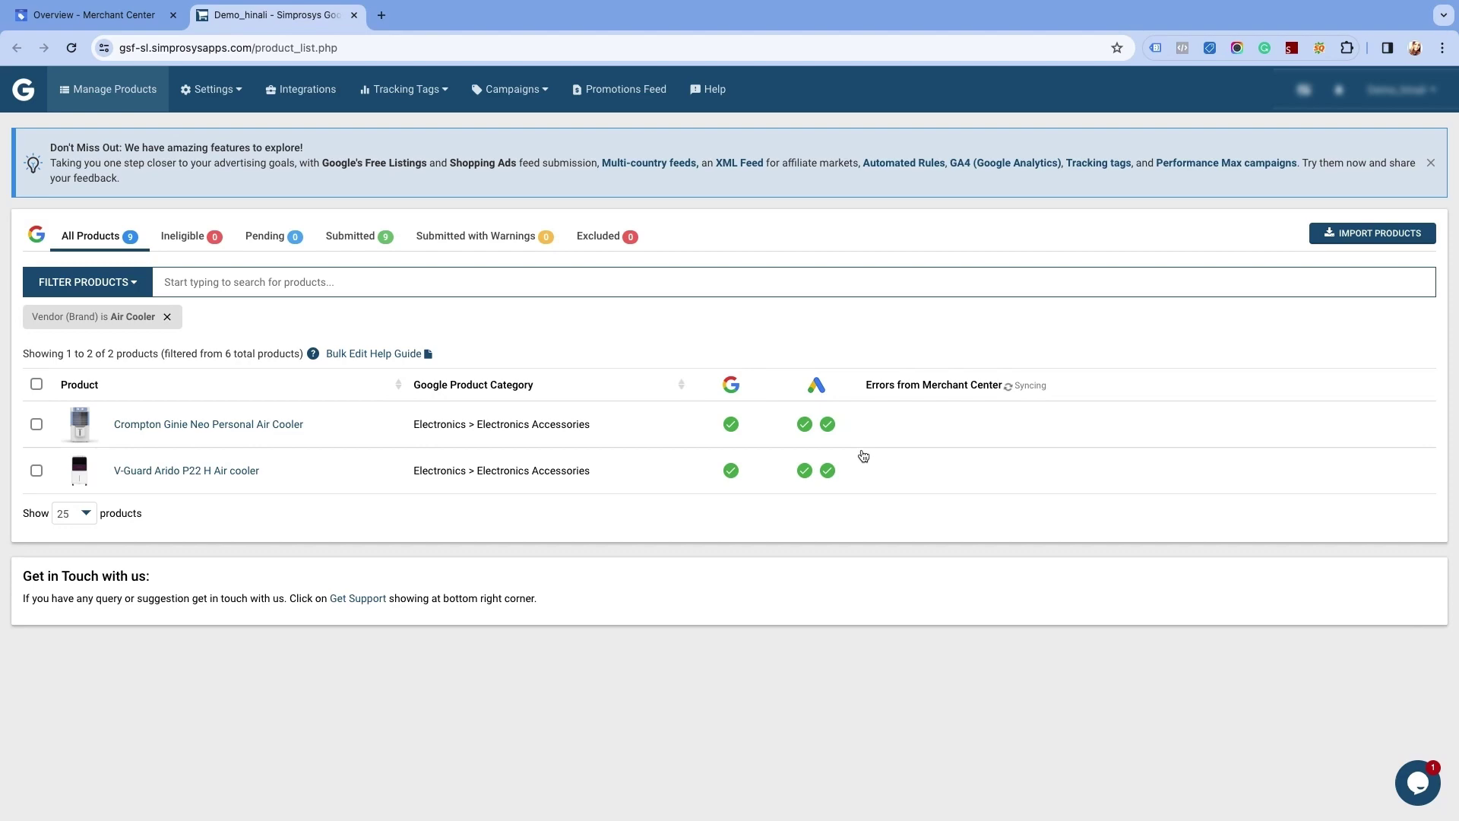
Remove the vendor filter and filter the products by Shipping Label with the value Not defined (blank).
left_click(168, 316)
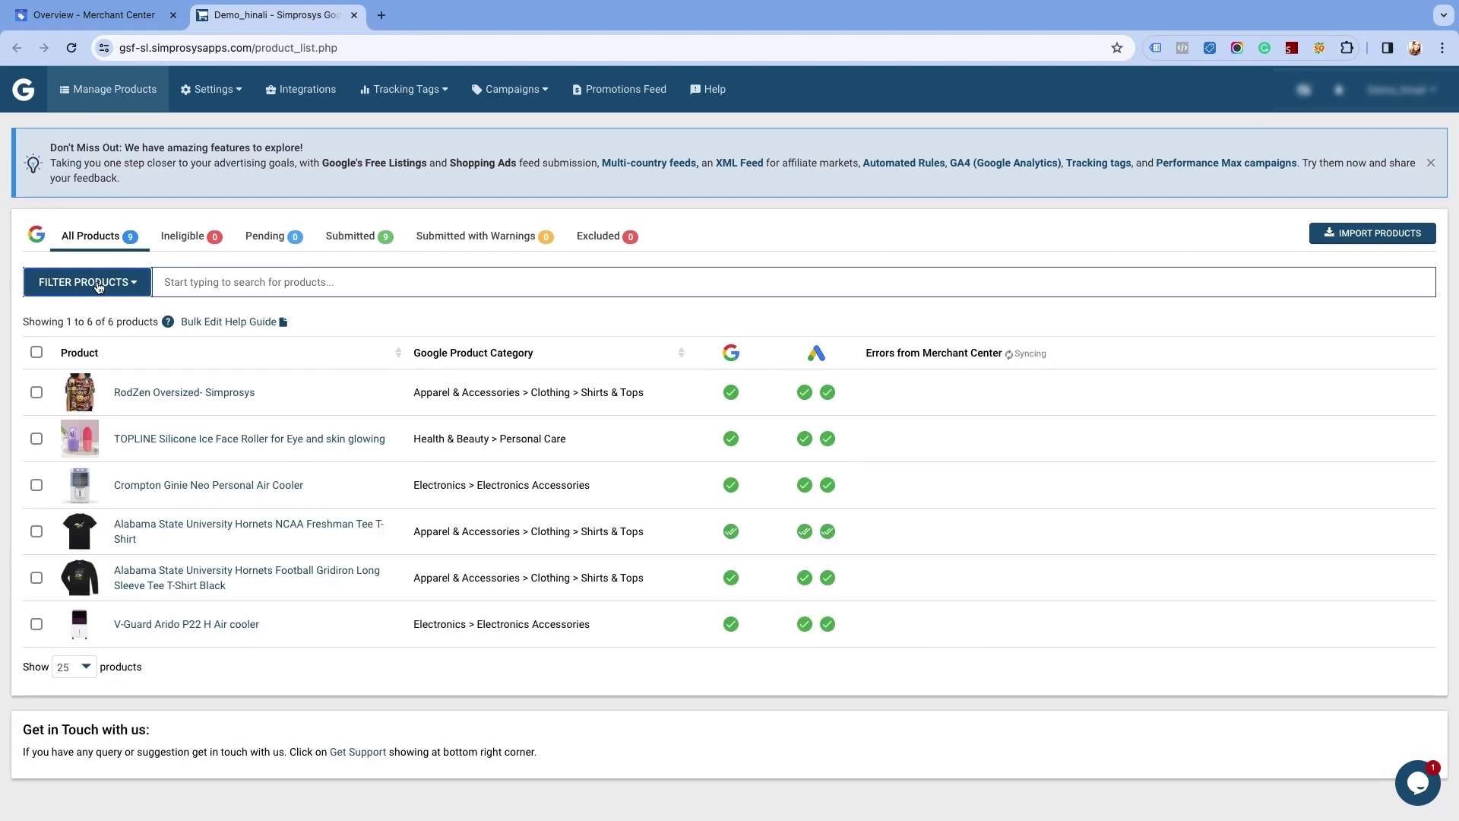
left_click(97, 284)
left_click(100, 364)
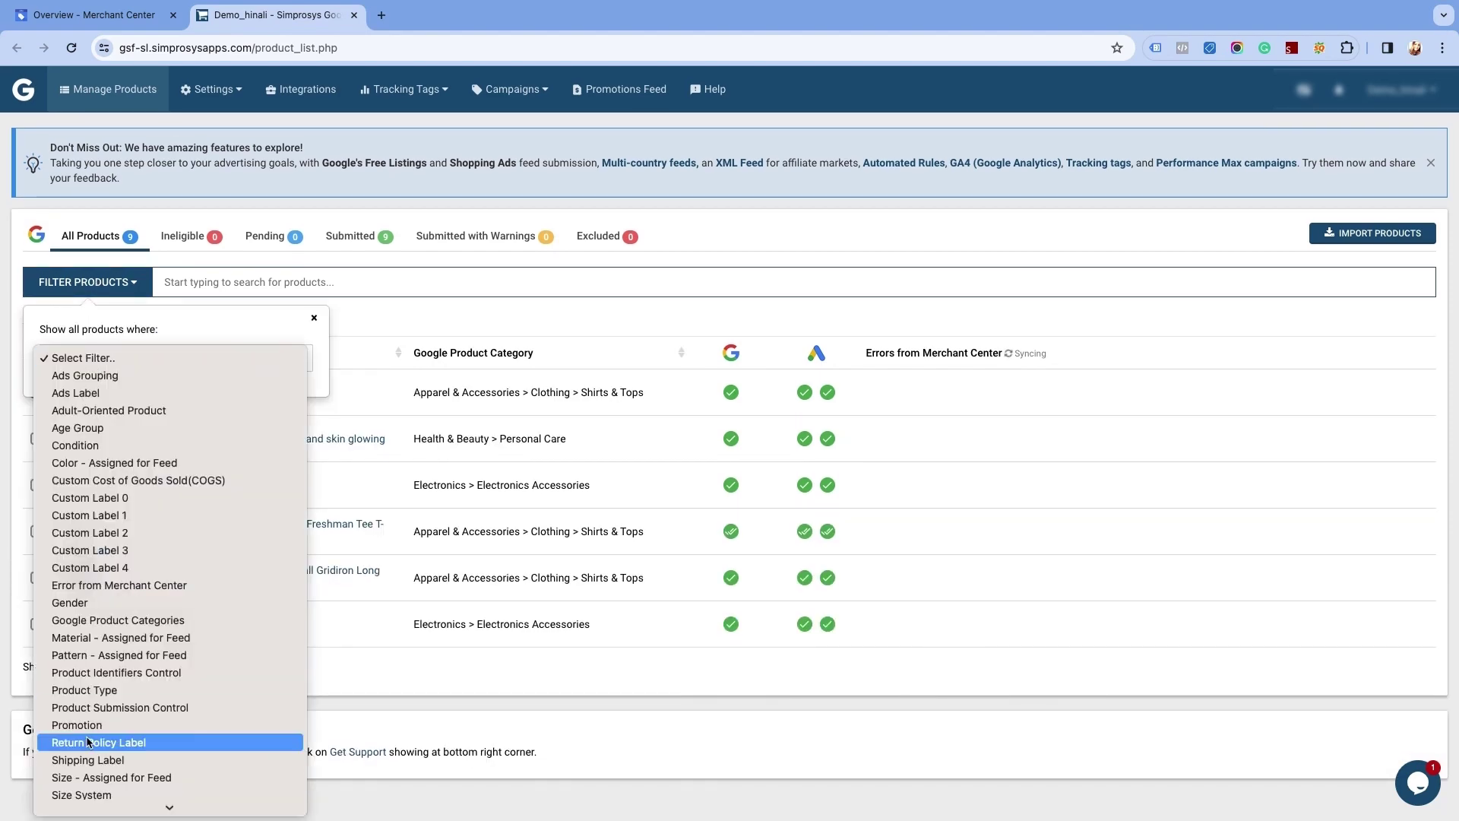
left_click(89, 761)
left_click(156, 418)
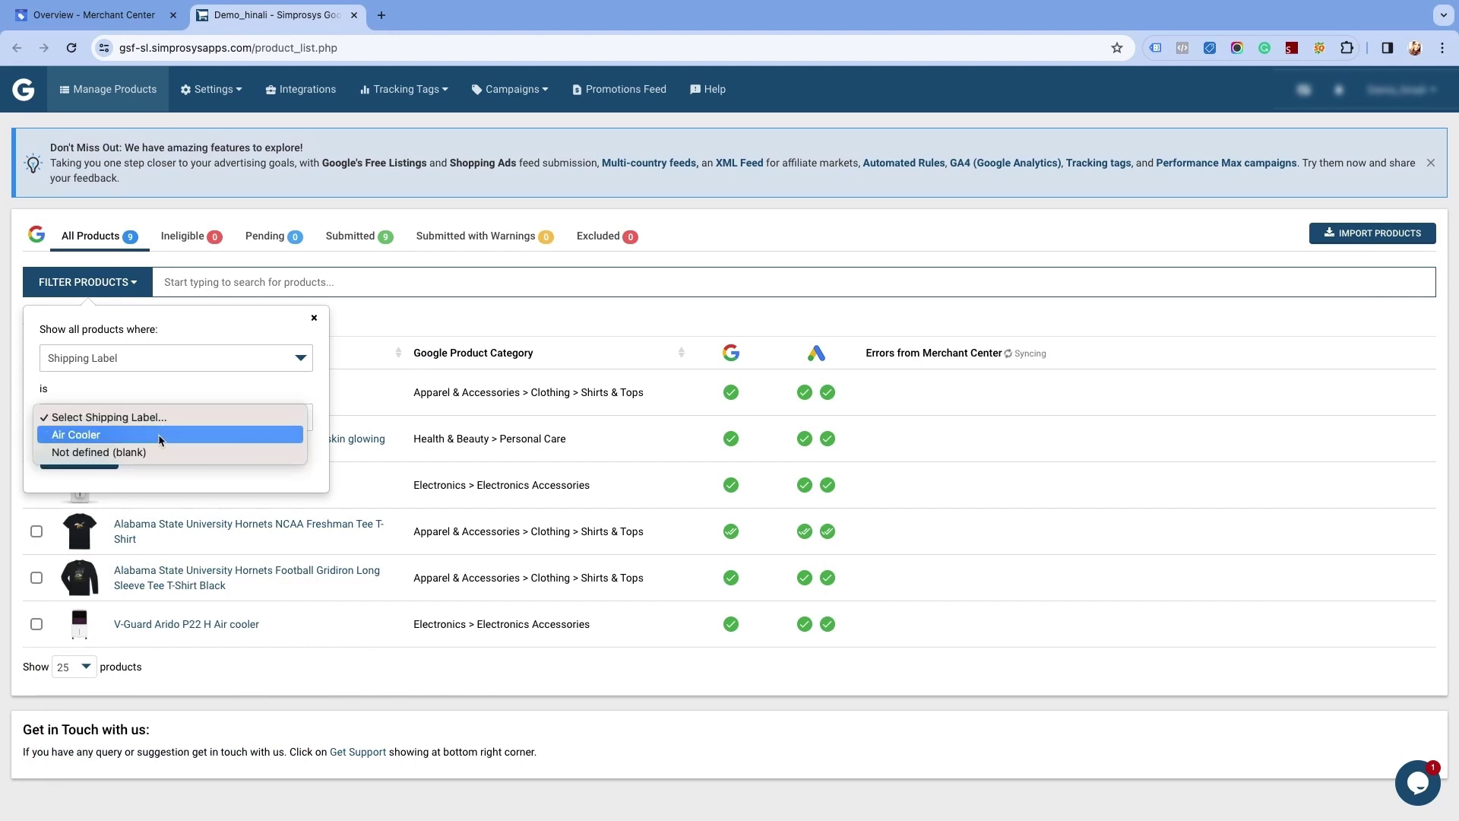
left_click(144, 459)
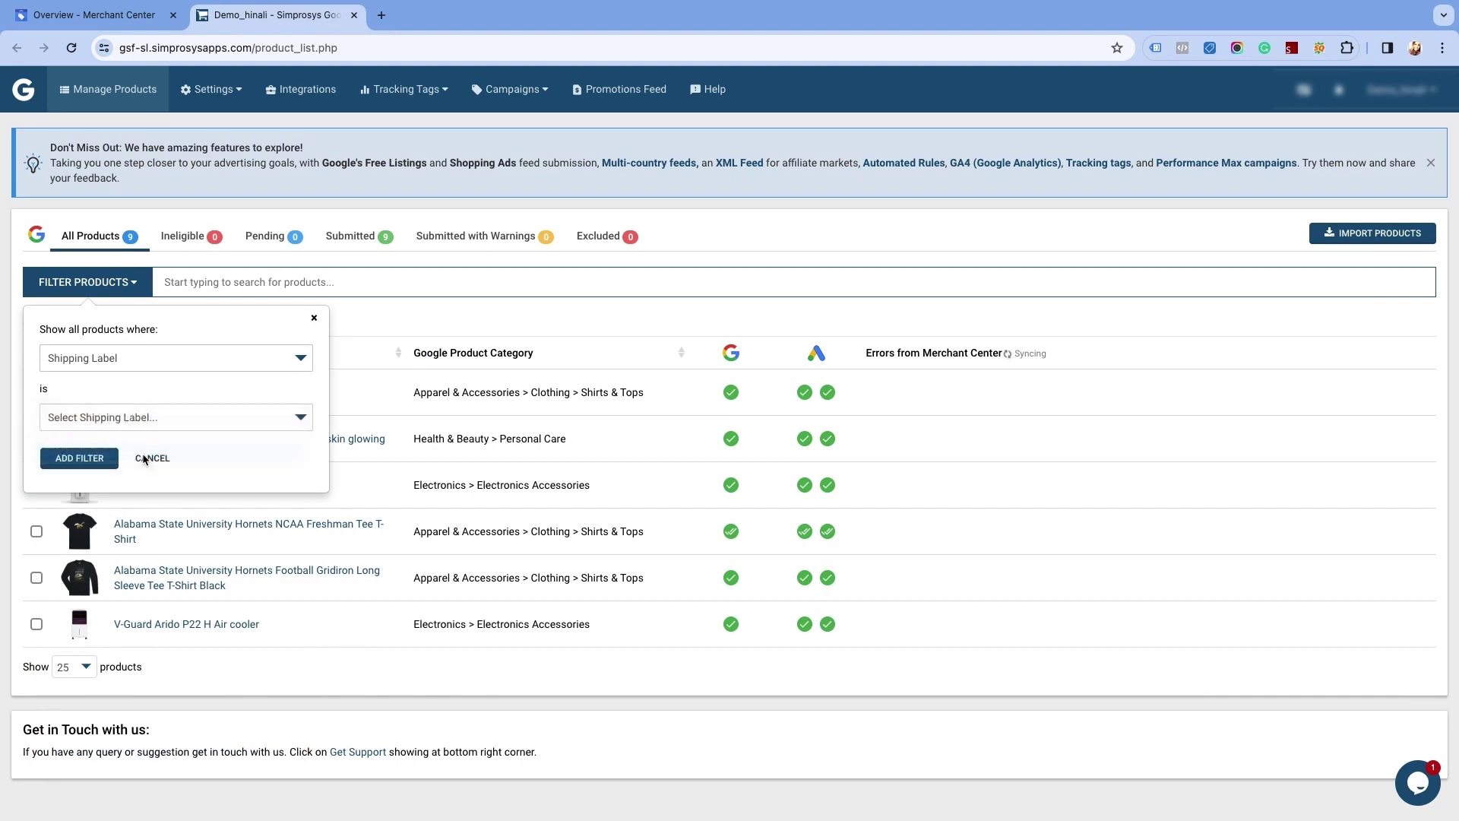
left_click(72, 467)
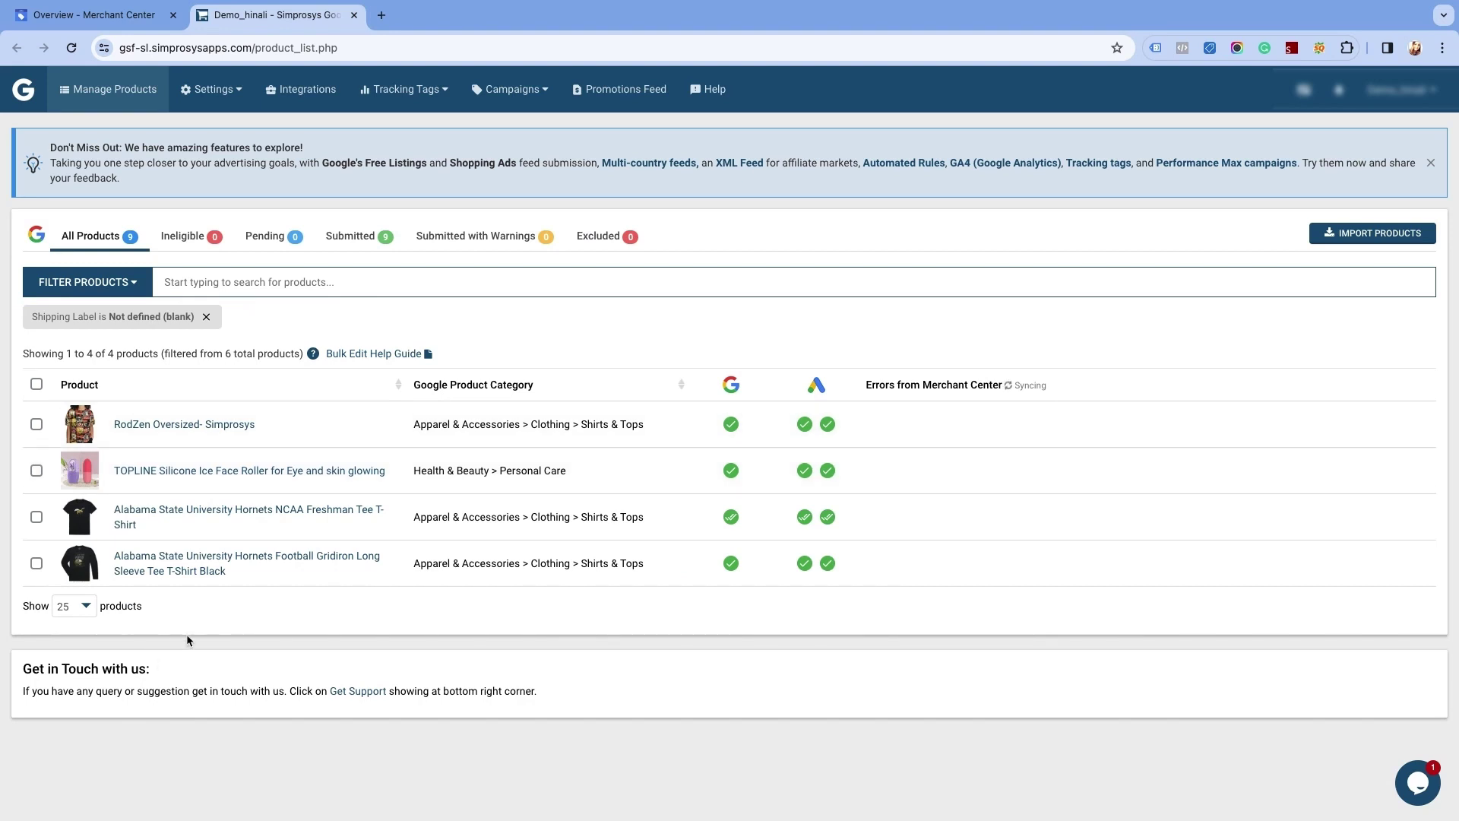
Select all products without a shipping label and assign them the label "Standard Shipping" in bulk.
left_click(36, 385)
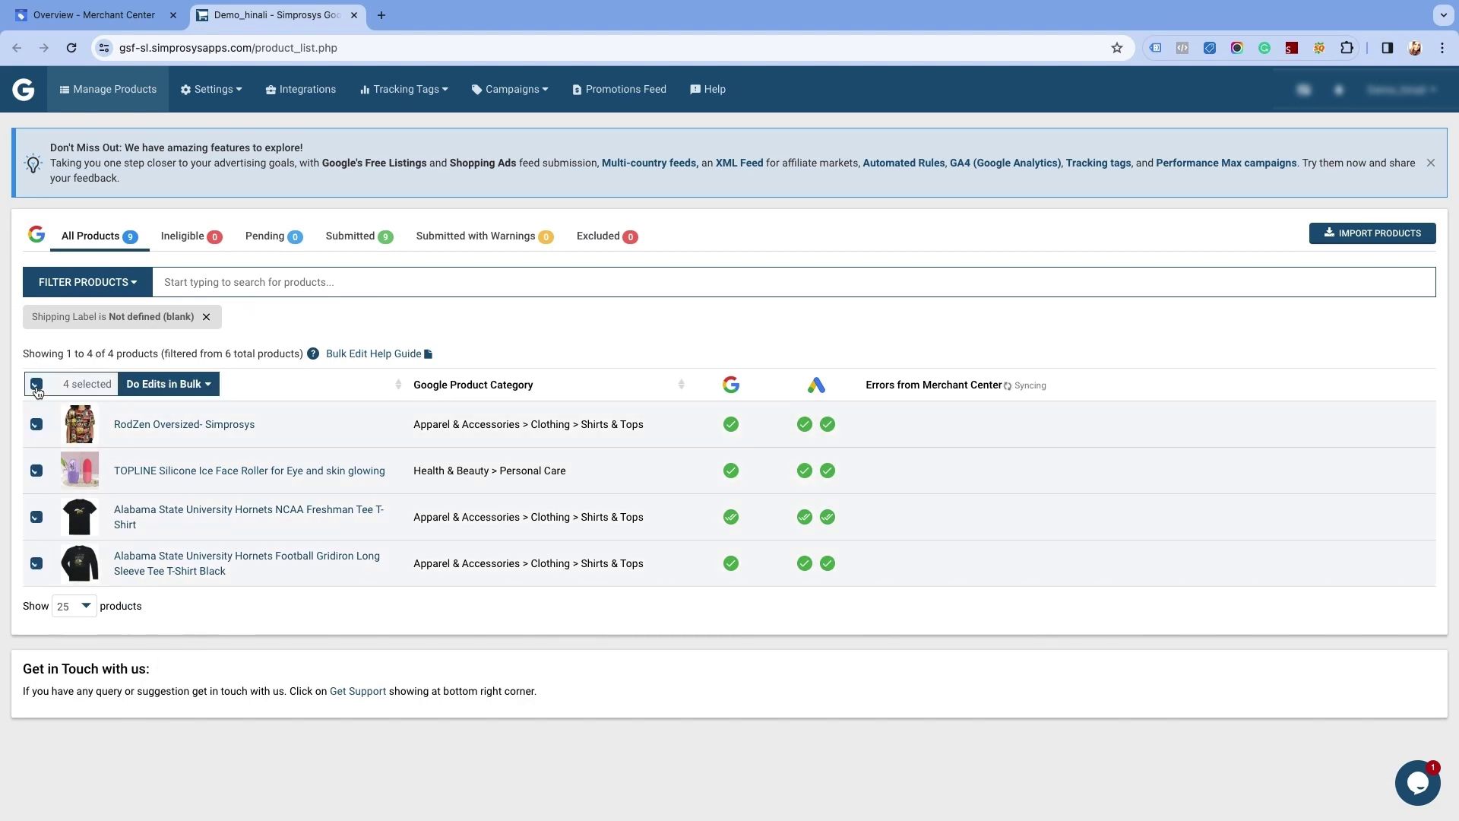
left_click(172, 386)
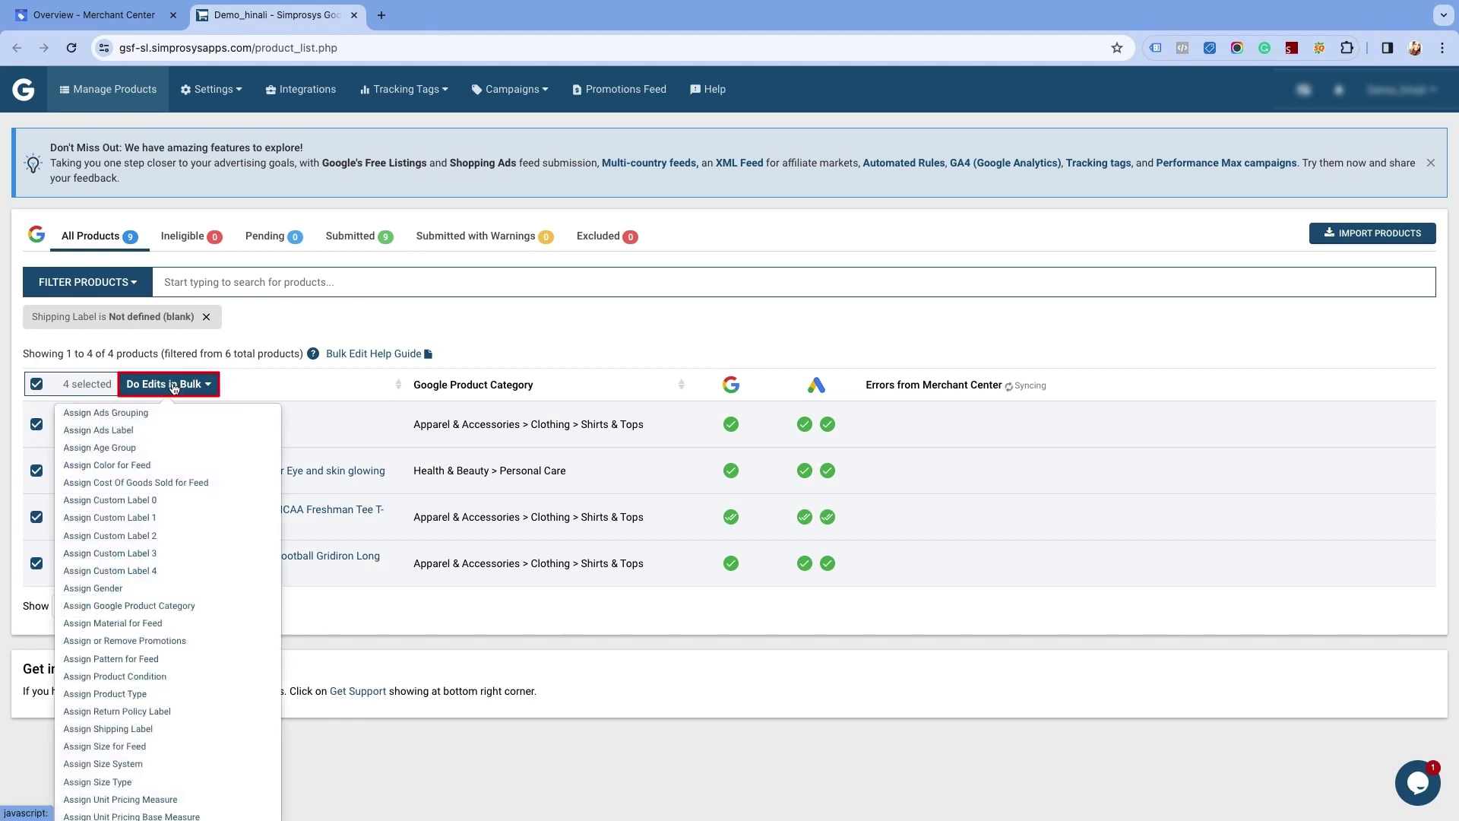
left_click(144, 732)
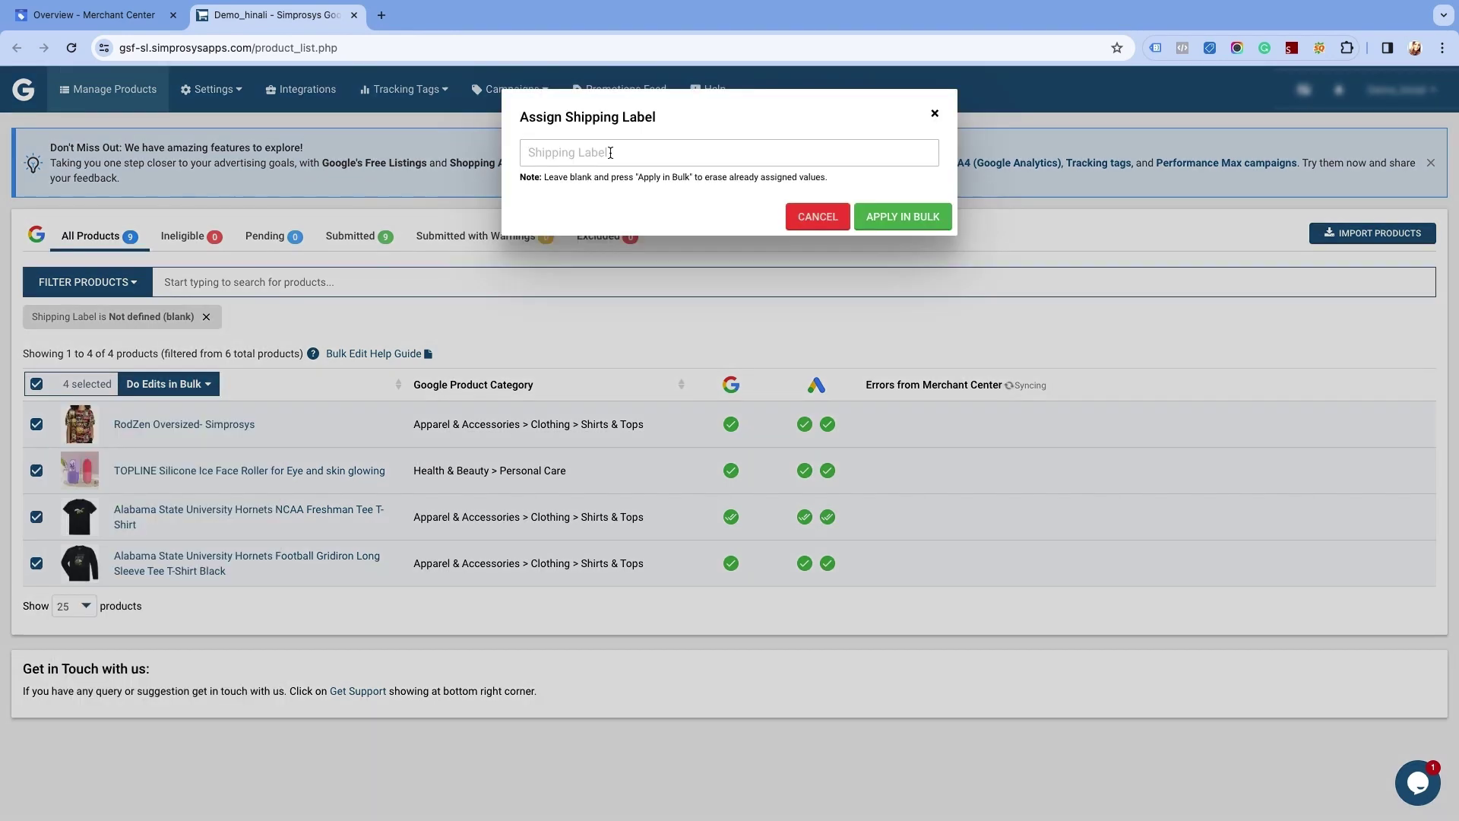
type("Standard Shipping")
left_click(903, 218)
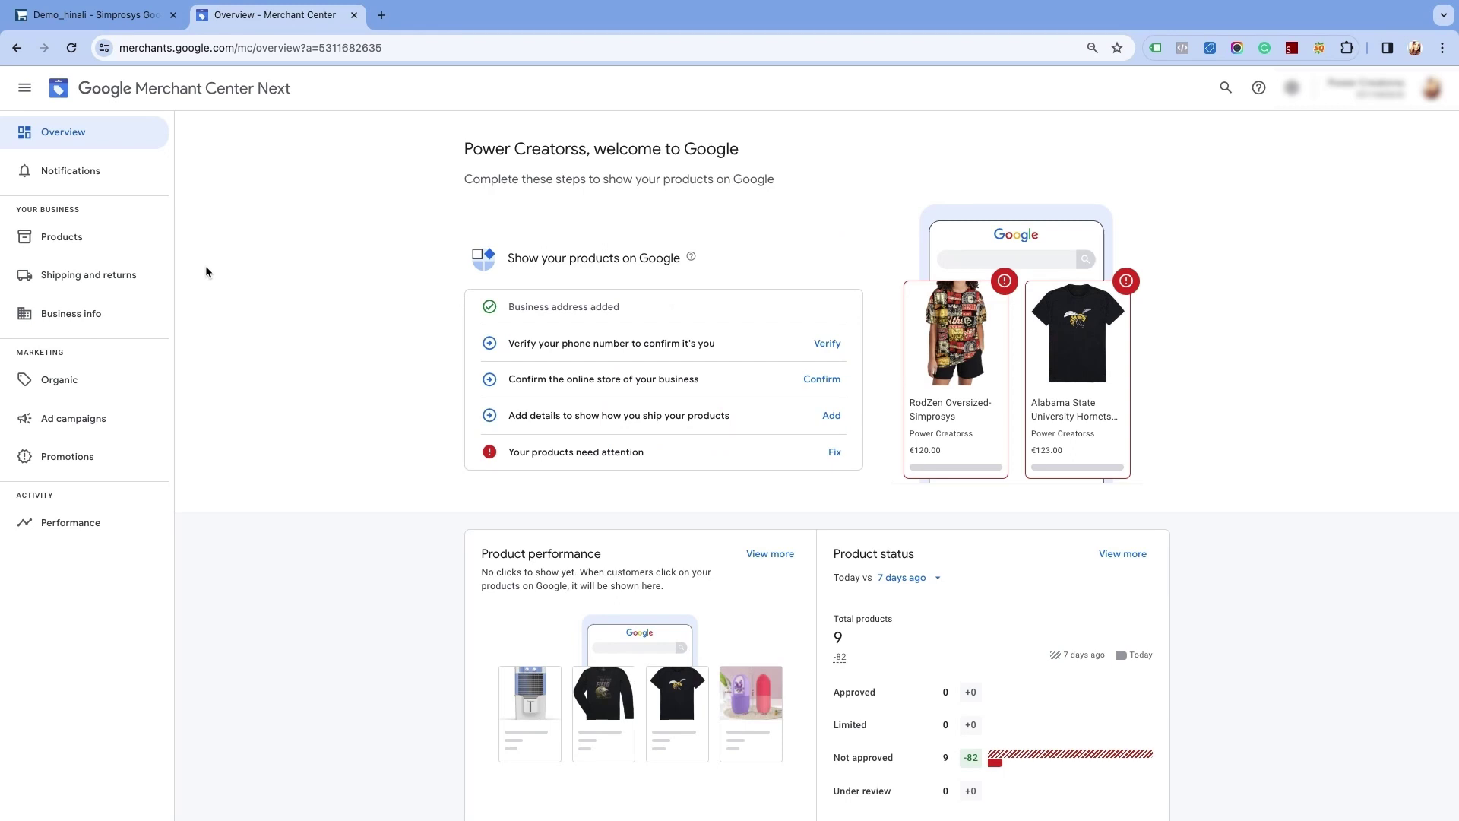
In Google Merchant Center Next, start a new shipping policy for Austria that covers all products.
left_click(126, 282)
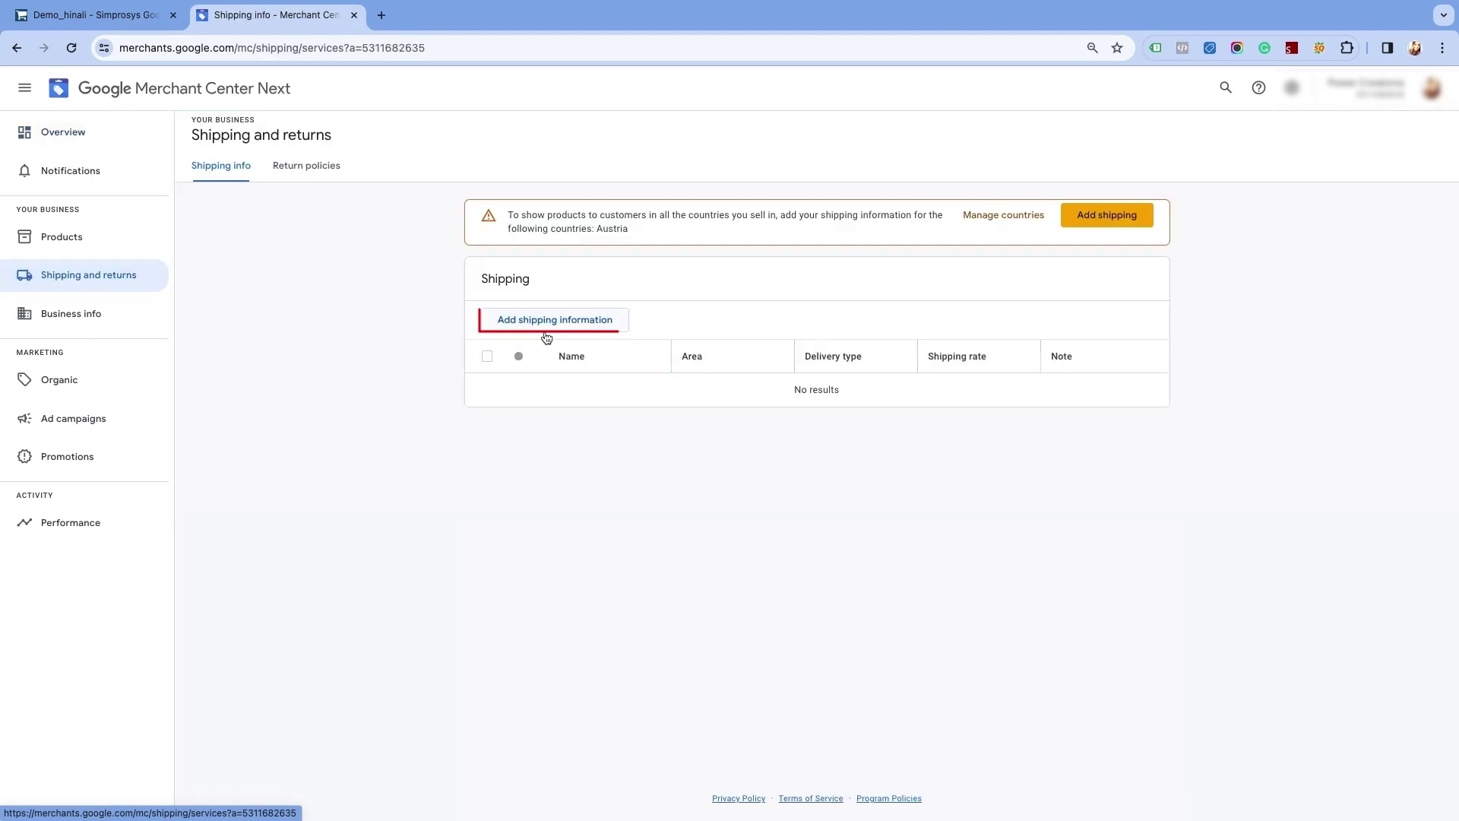
left_click(548, 325)
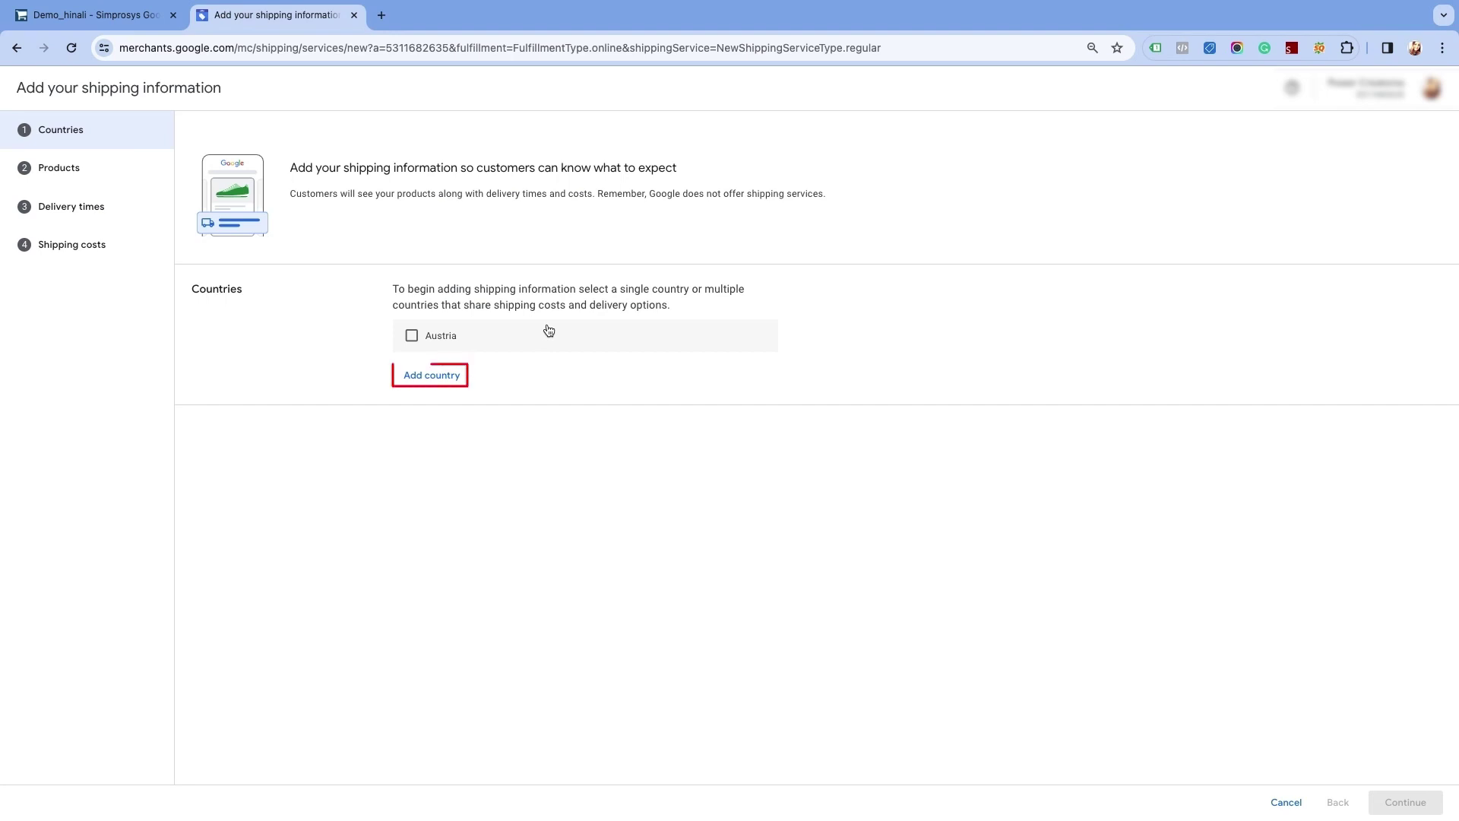
left_click(411, 335)
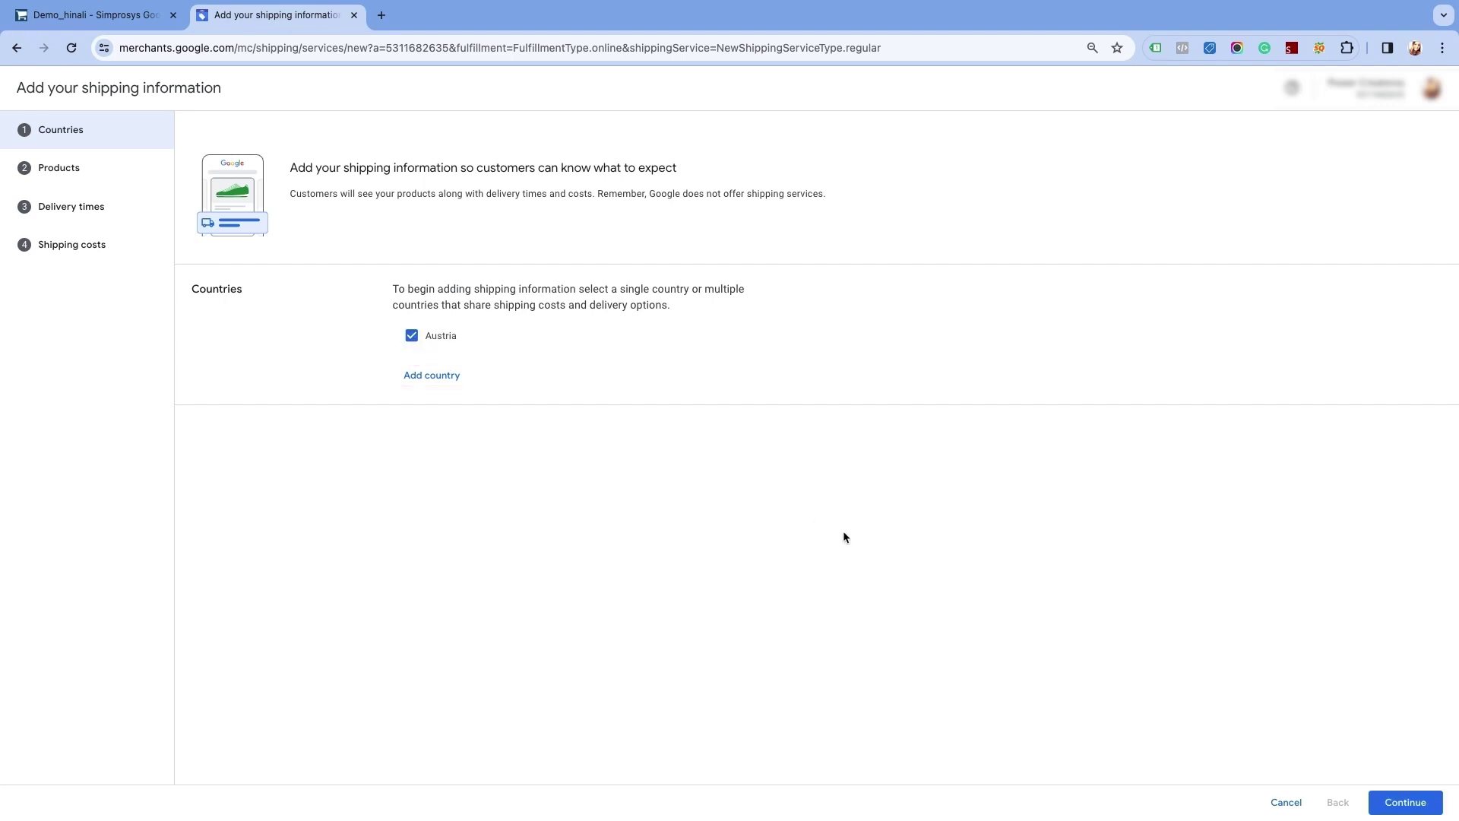
left_click(1385, 806)
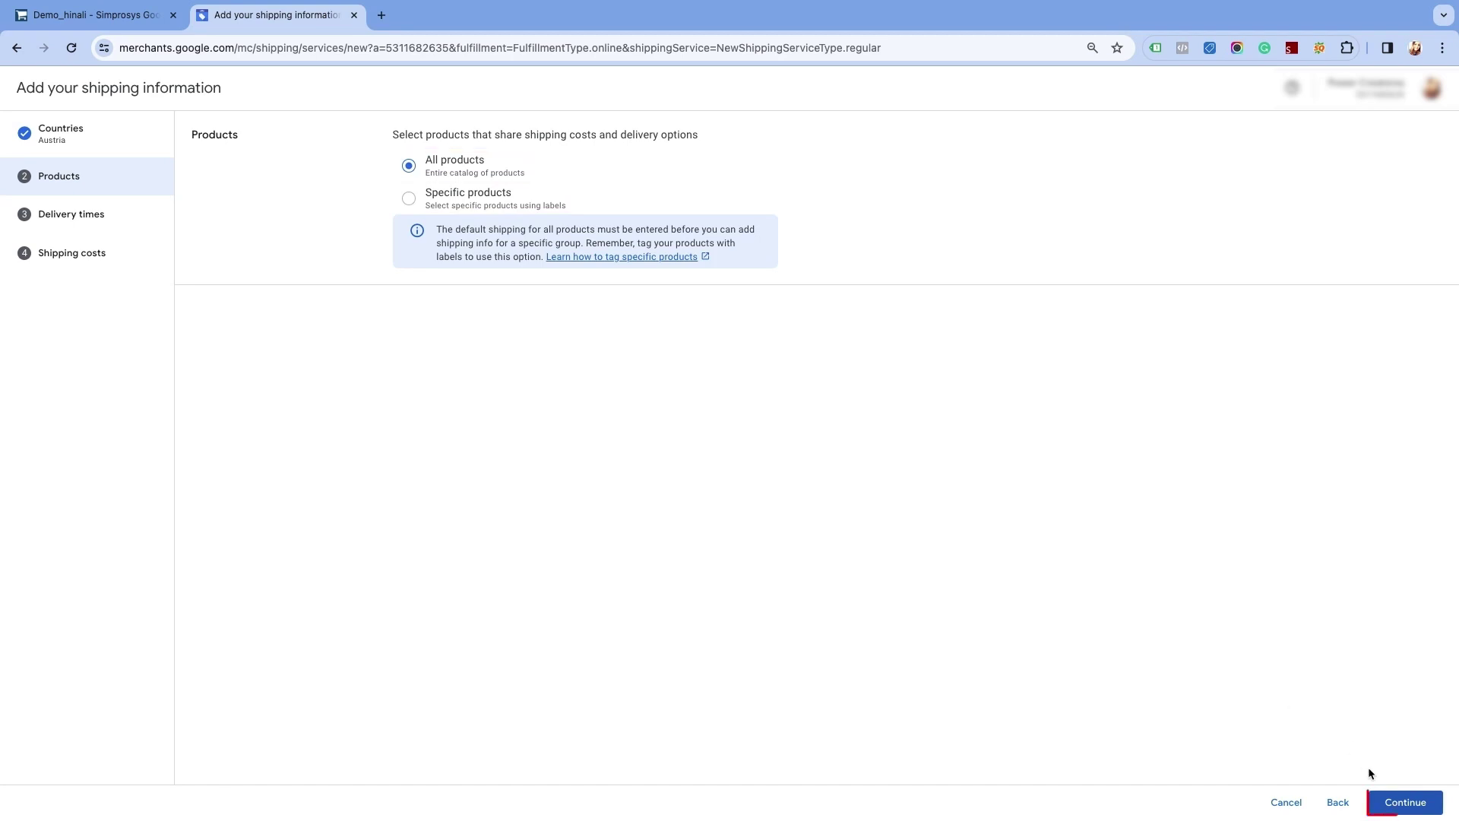
left_click(1392, 803)
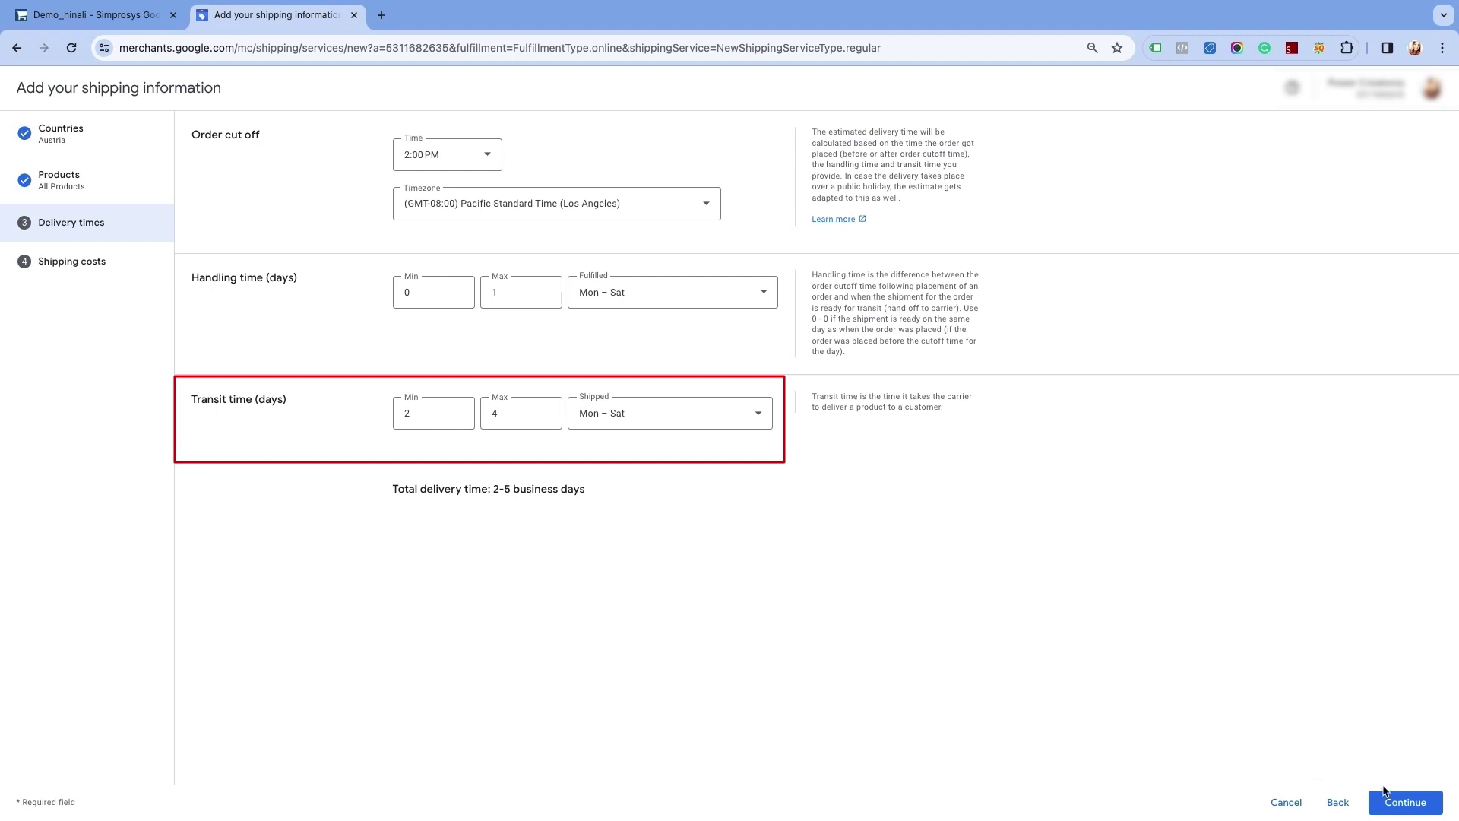
Use 0–1 days handling and 2–4 days transit, Mon–Sat, and save the policy with free shipping in EUR.
left_click(1402, 807)
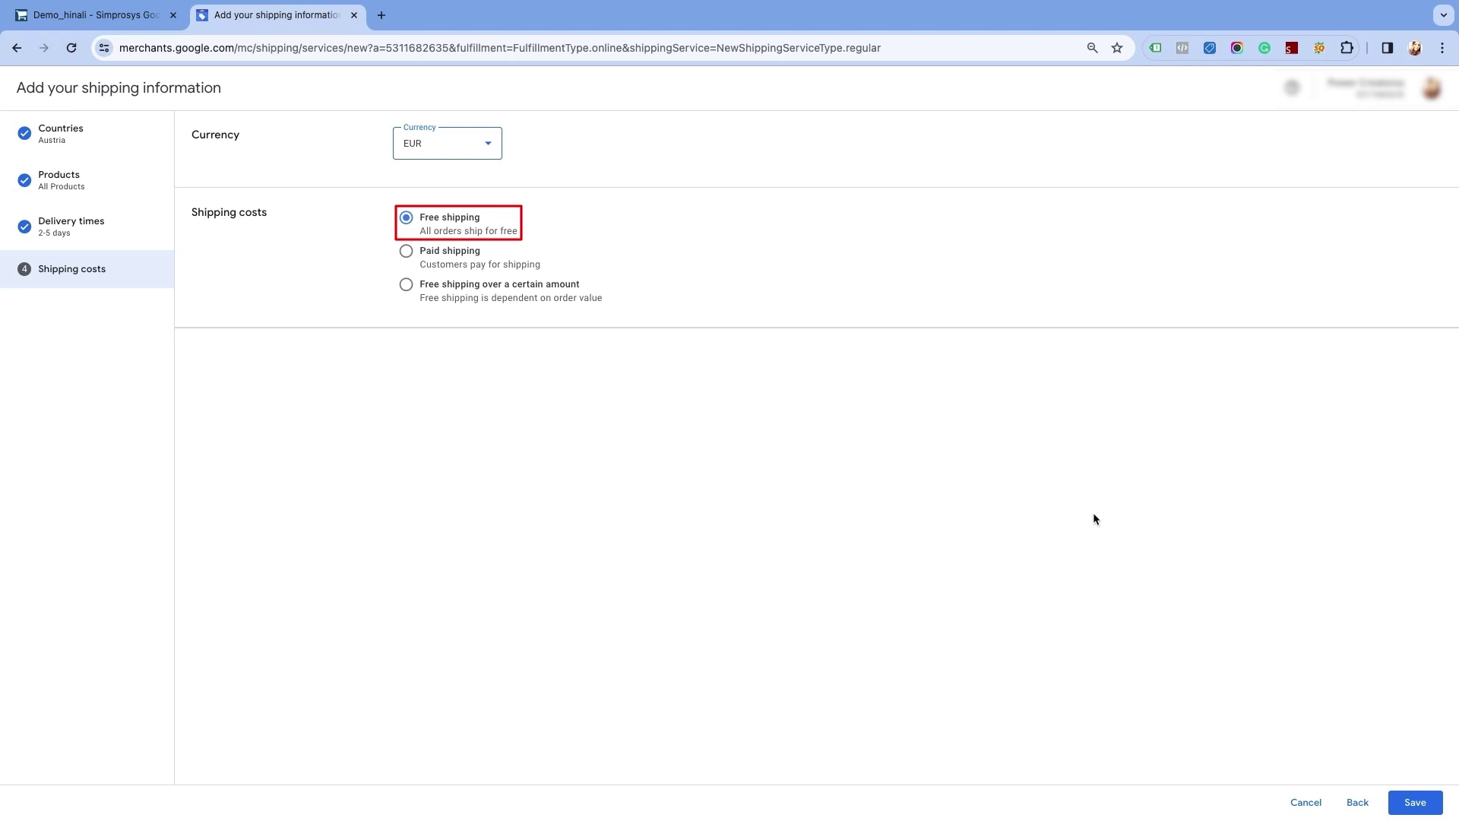
left_click(1416, 810)
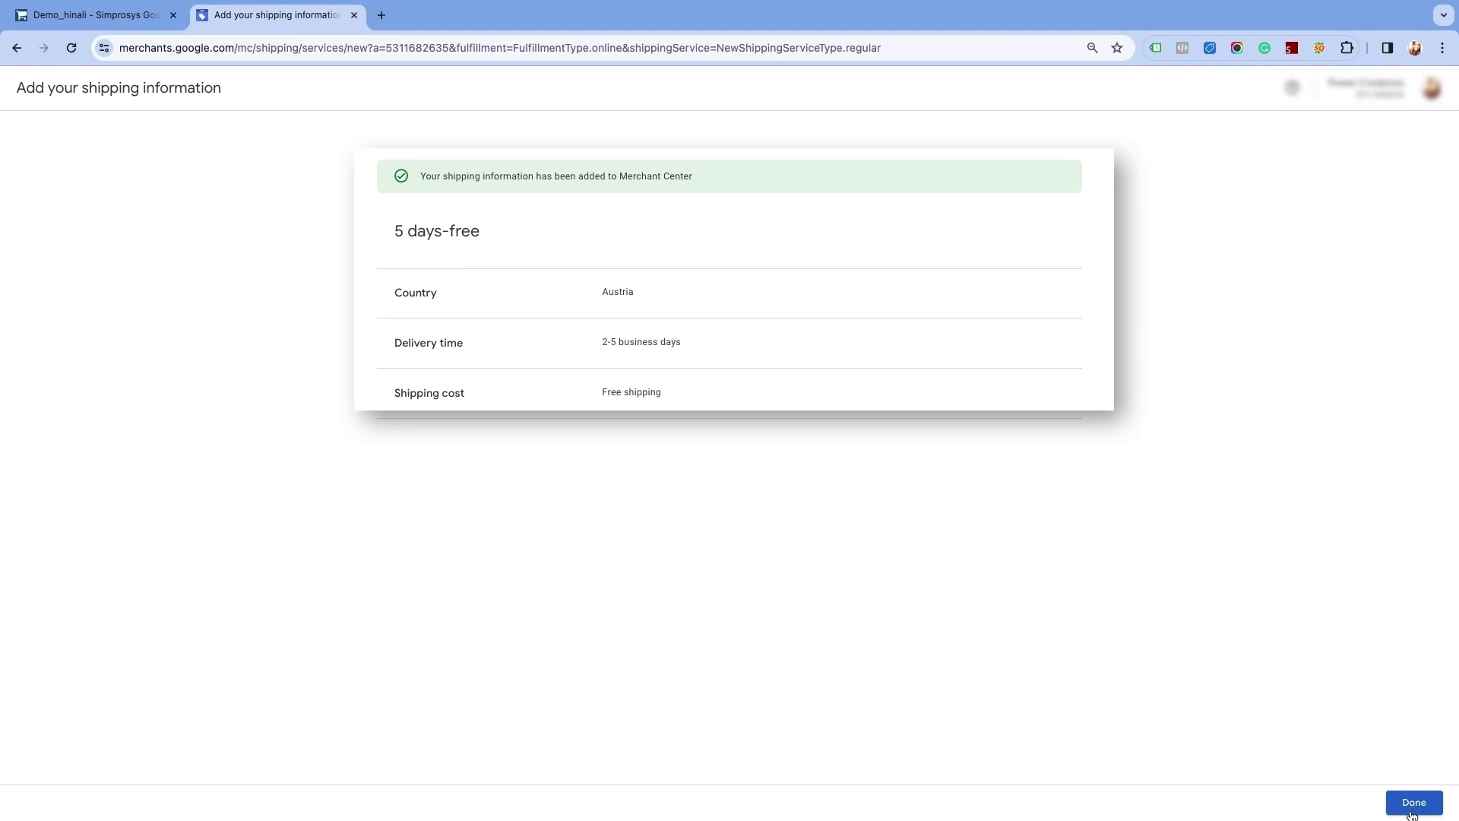
left_click(1409, 805)
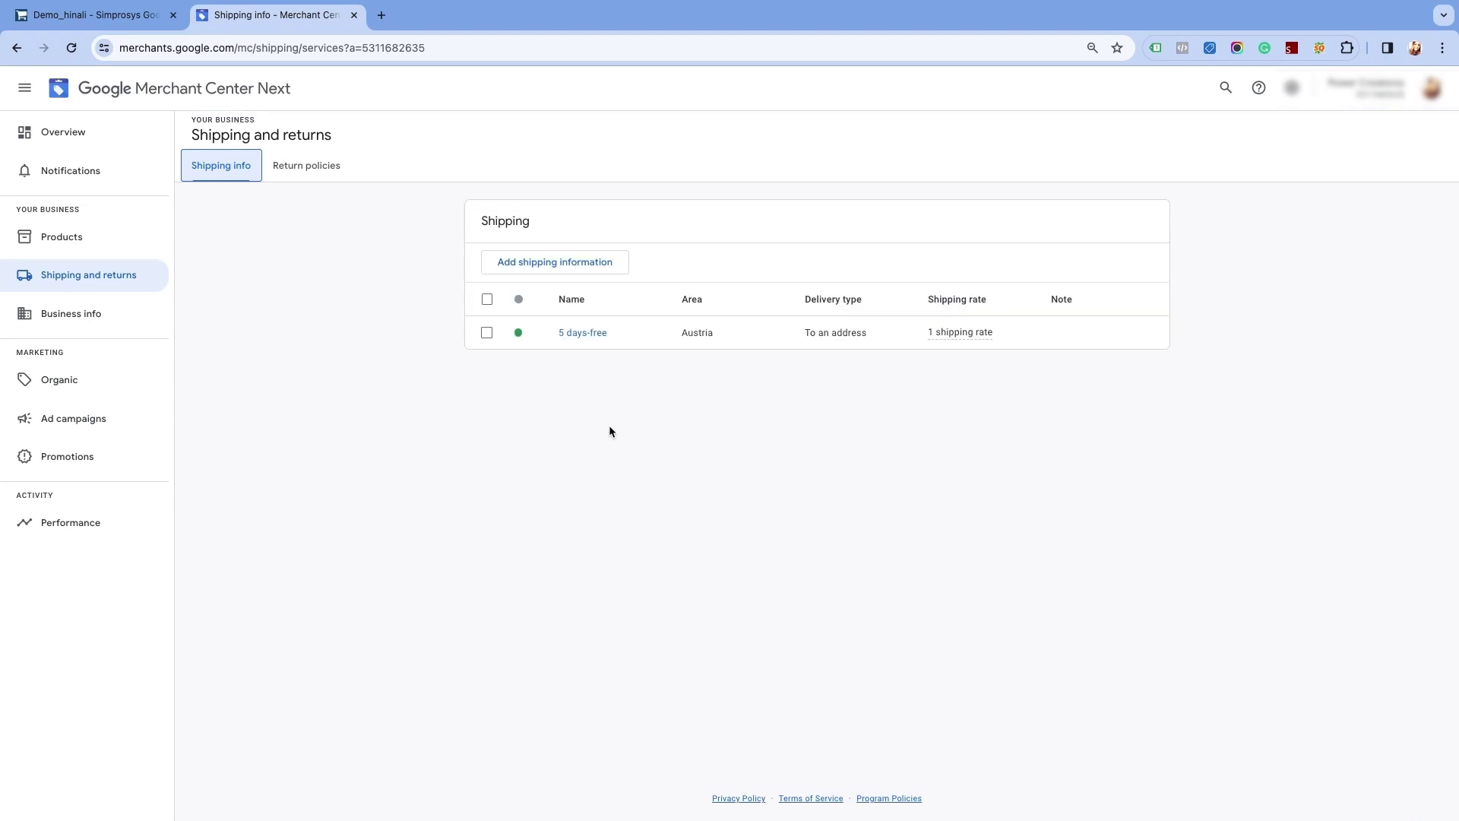
Edit the 5 days-free policy for Austria so it applies only to products with the air cooler label.
left_click(580, 337)
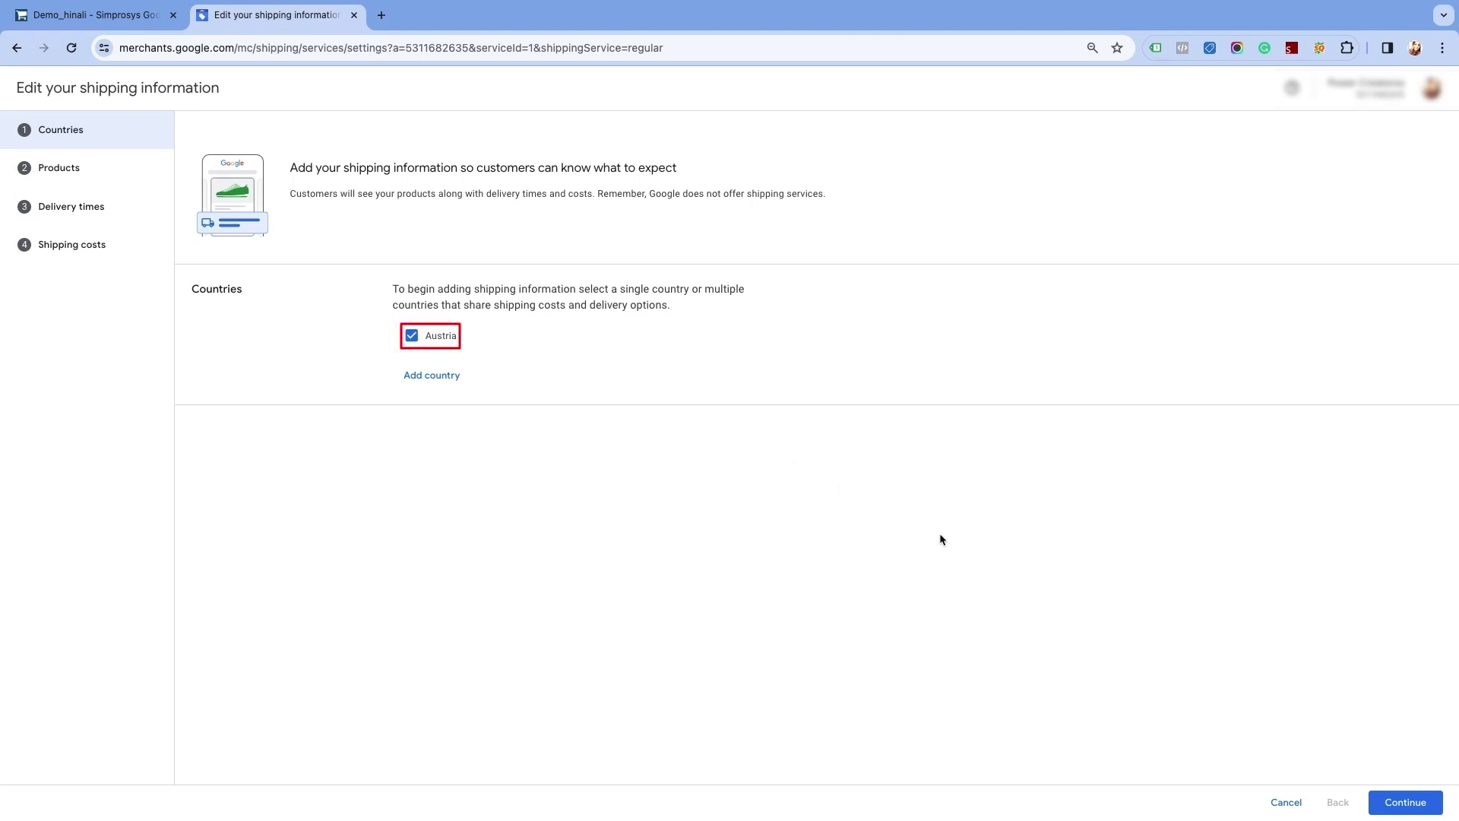
left_click(1403, 803)
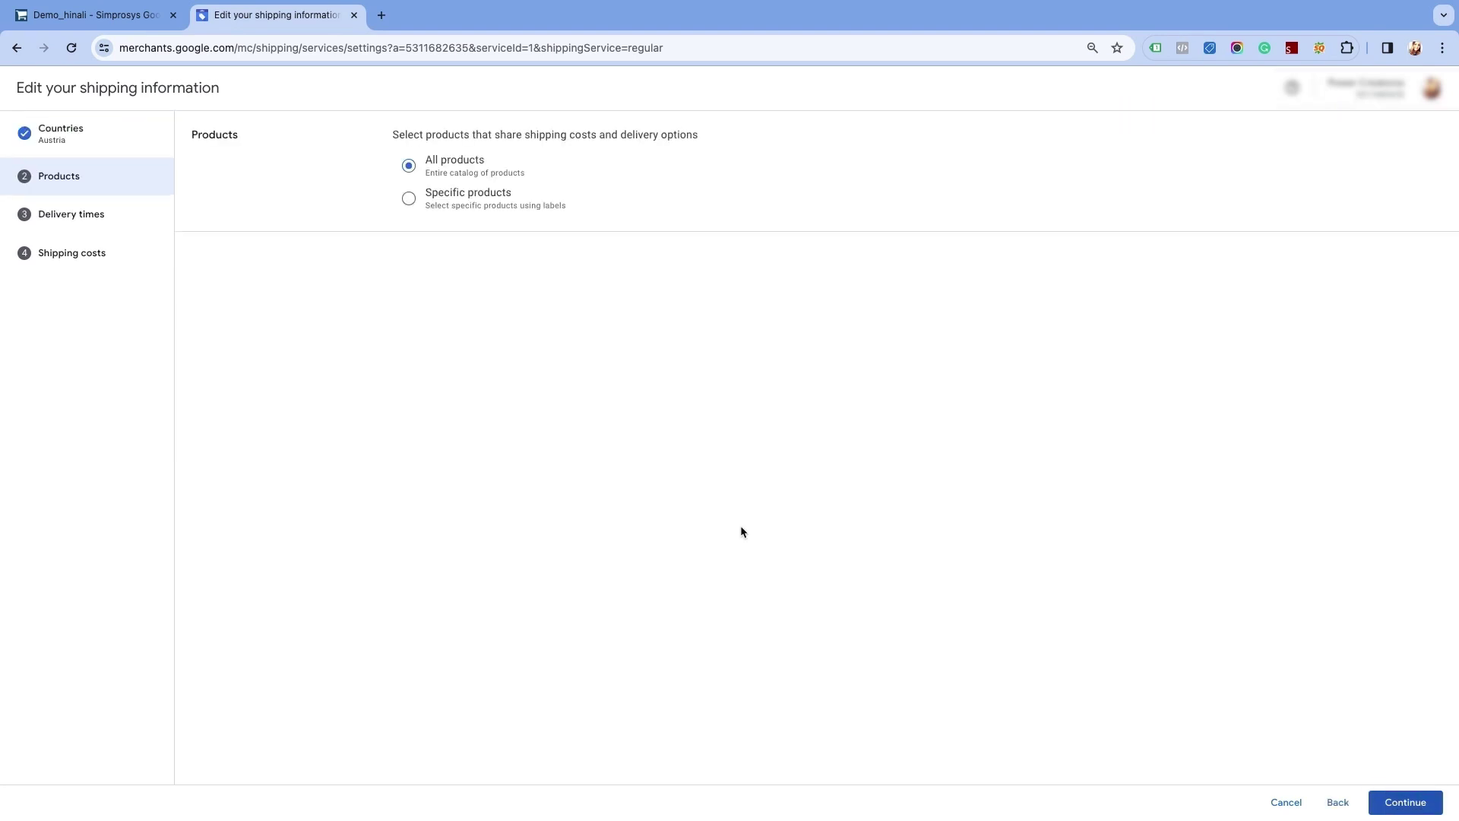
left_click(409, 200)
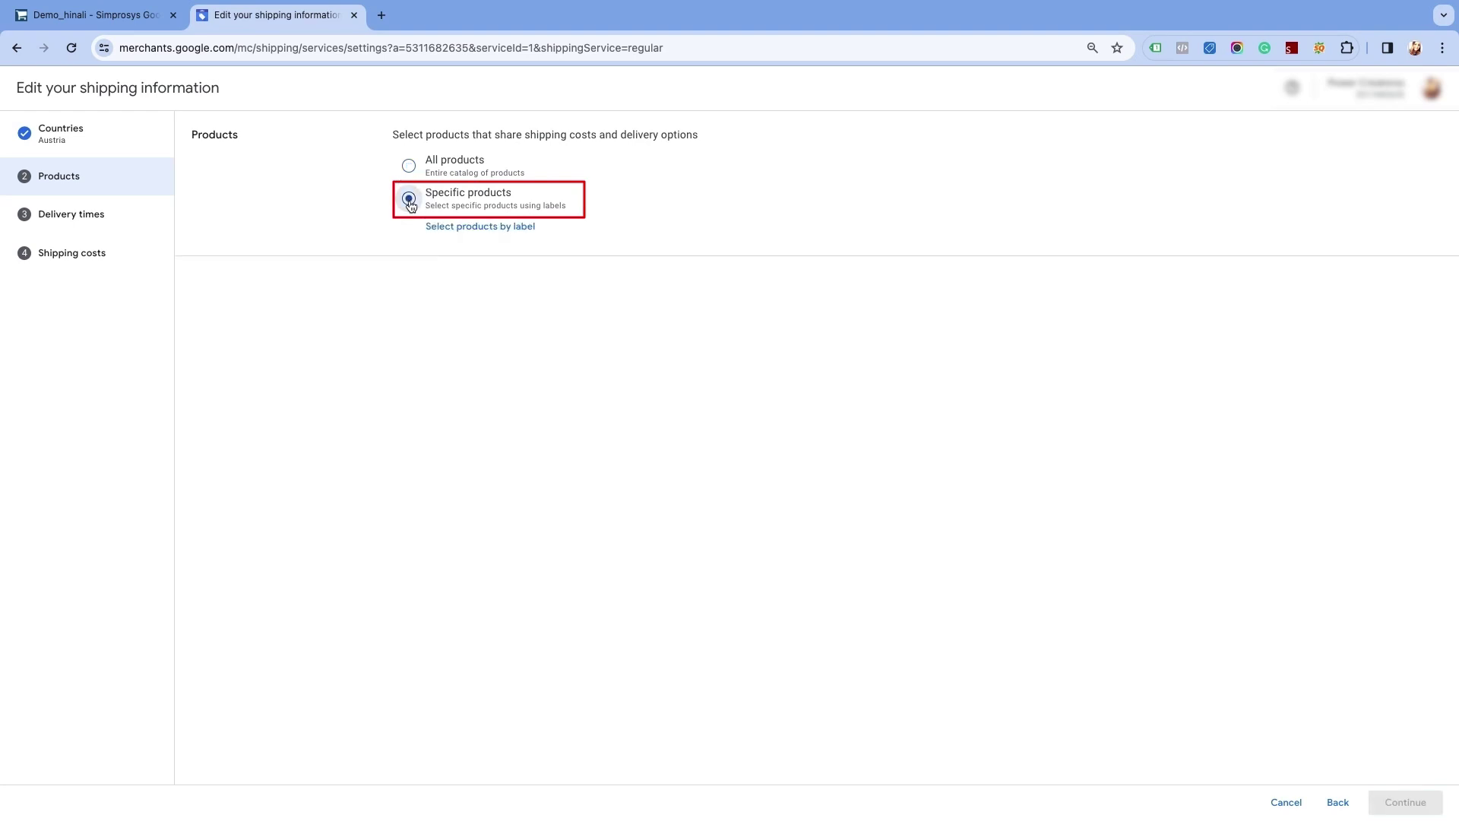
left_click(467, 229)
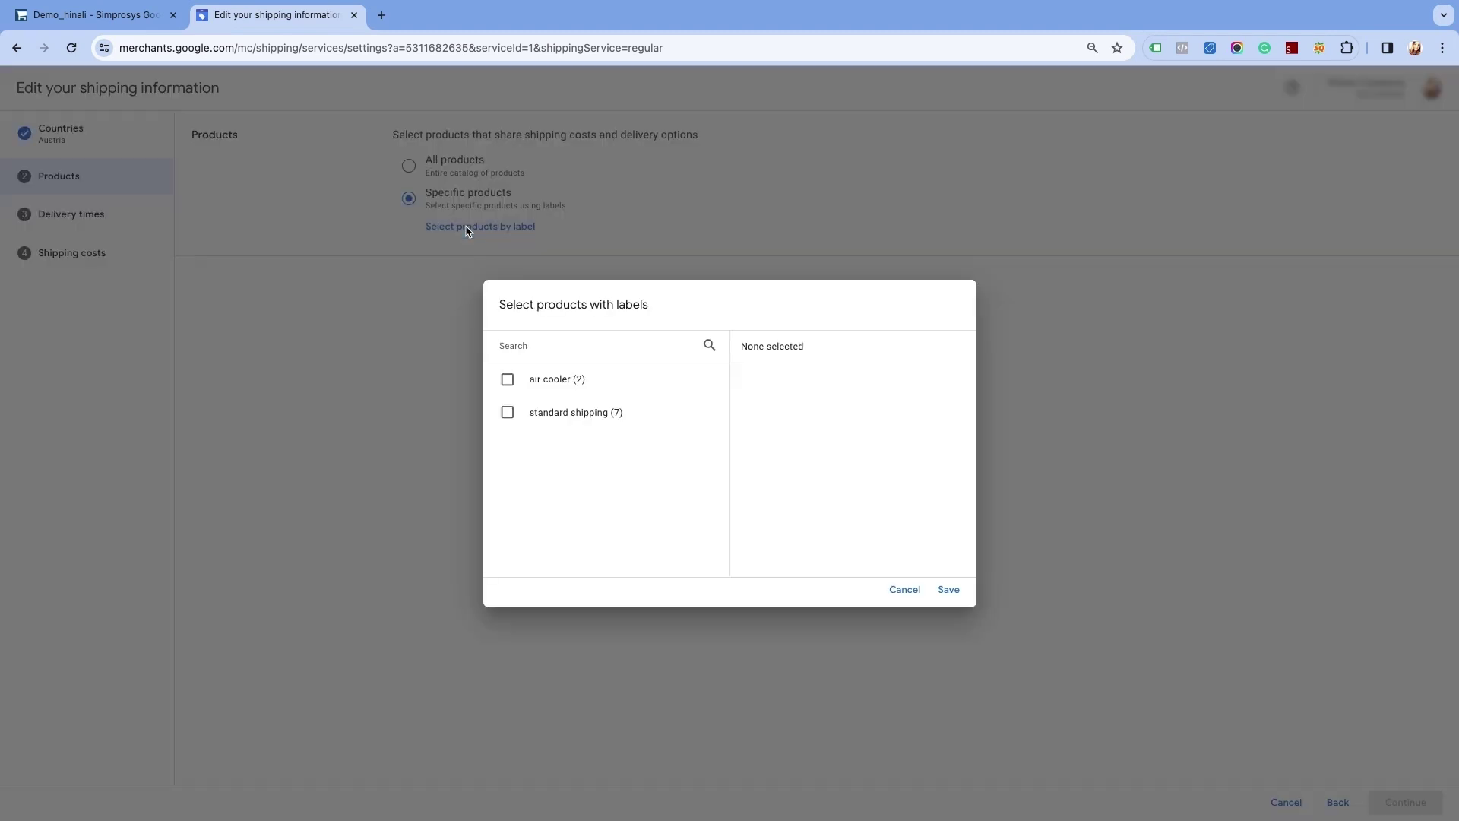
left_click(509, 382)
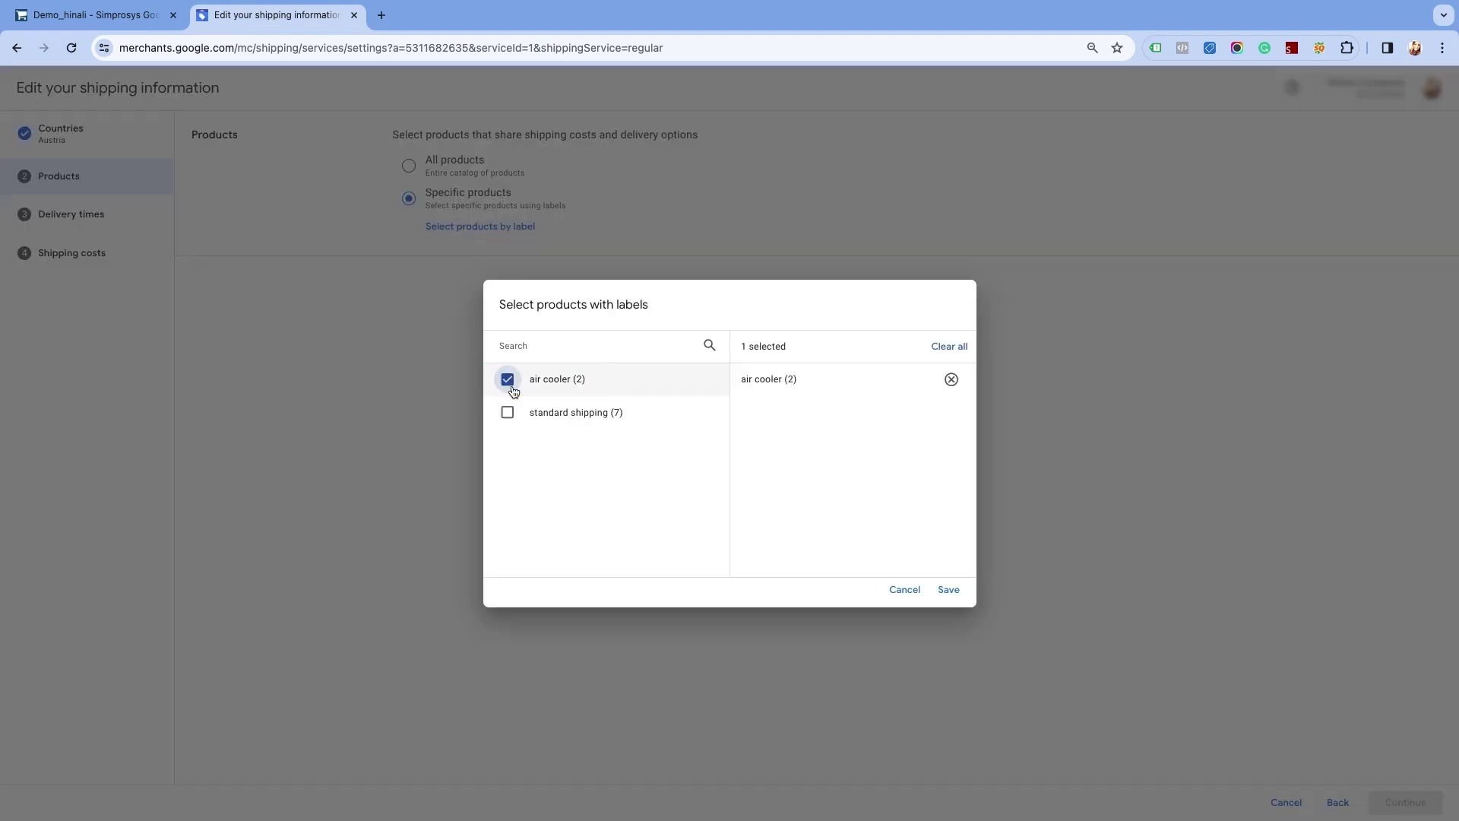
left_click(951, 590)
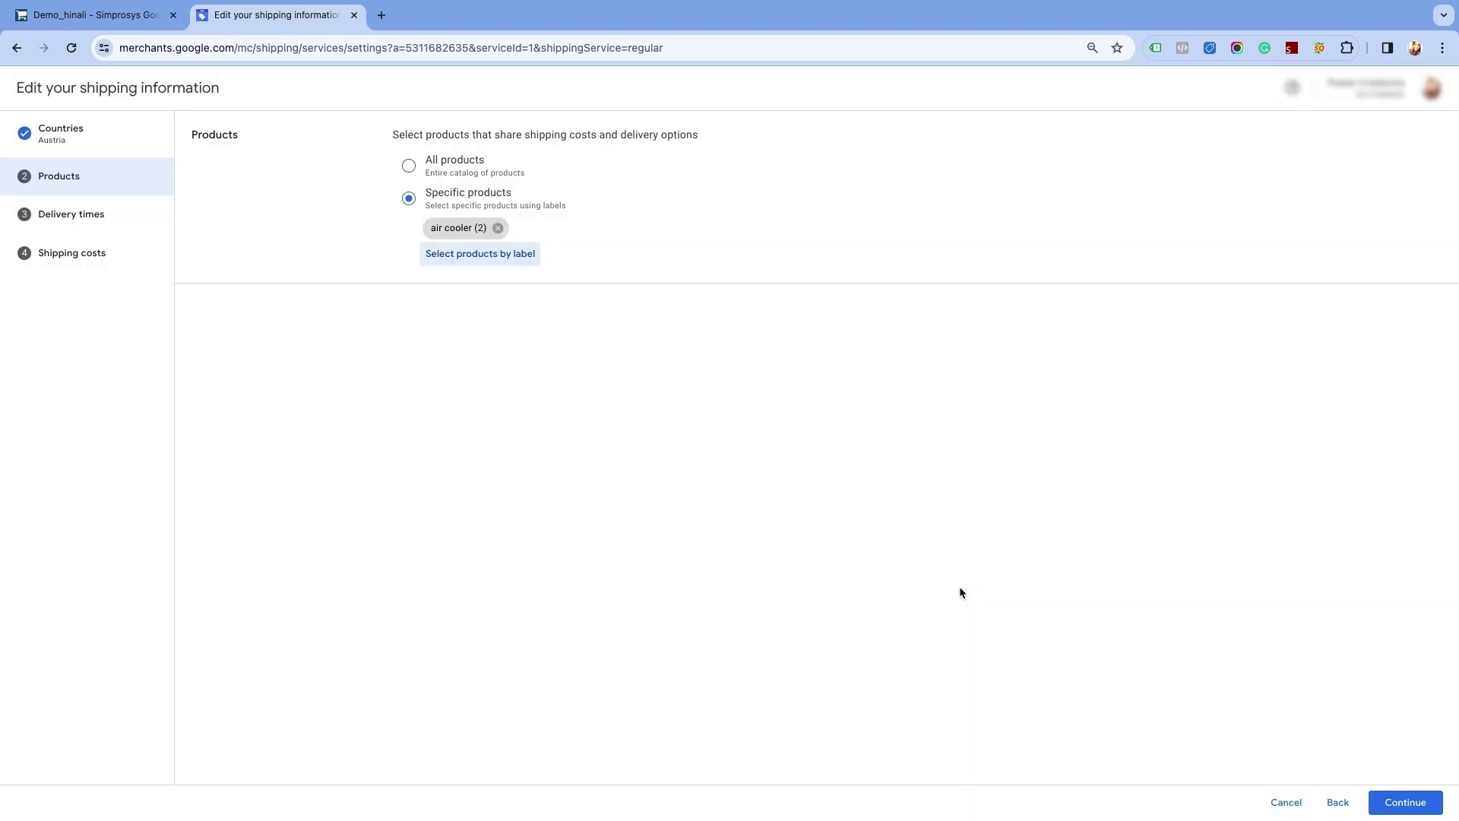
left_click(1404, 804)
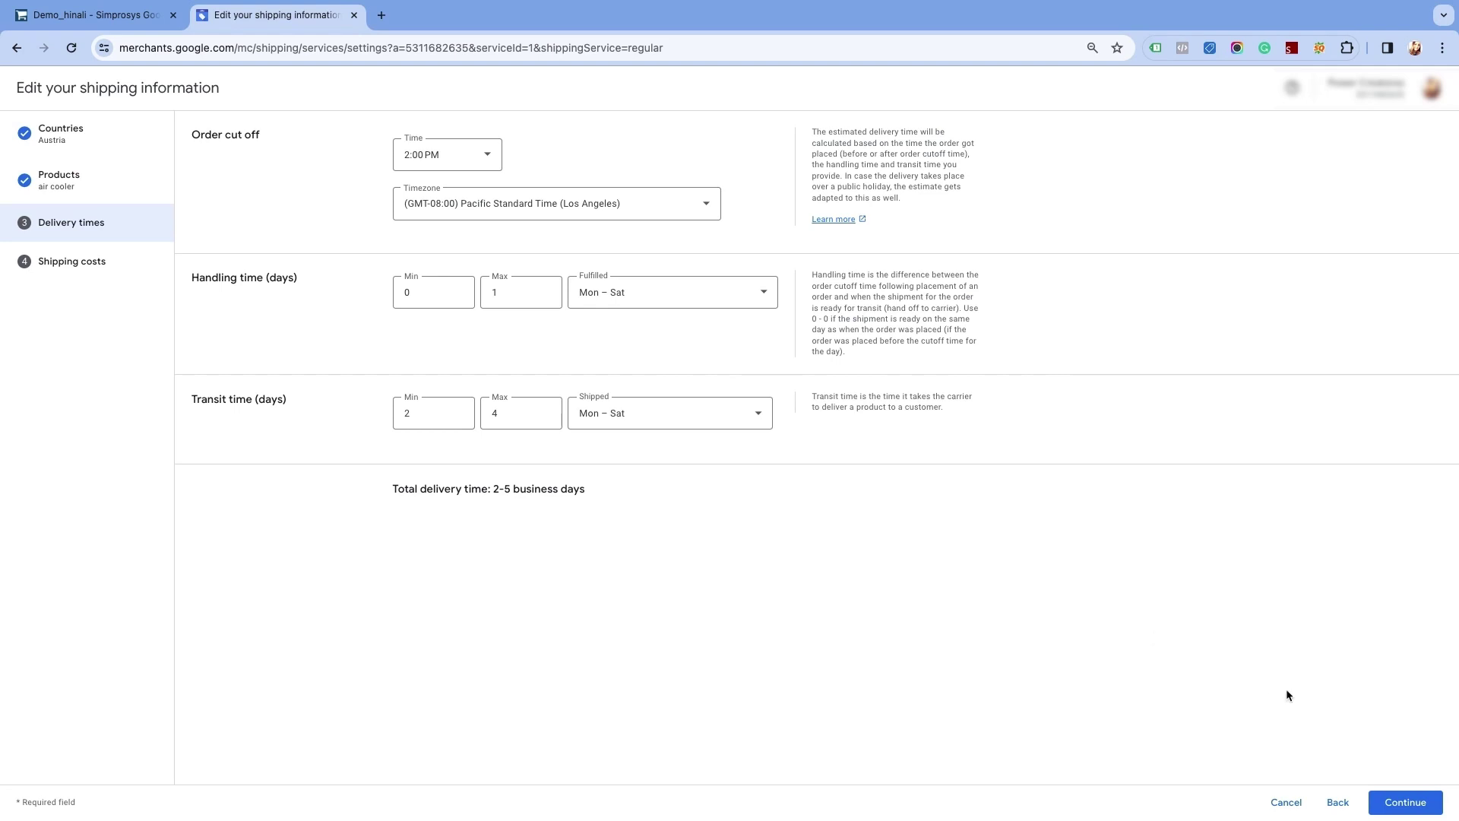
Change the shipping cost to paid and weight-based in kilograms, with the first range ending at 4.9999 kg.
left_click(1396, 807)
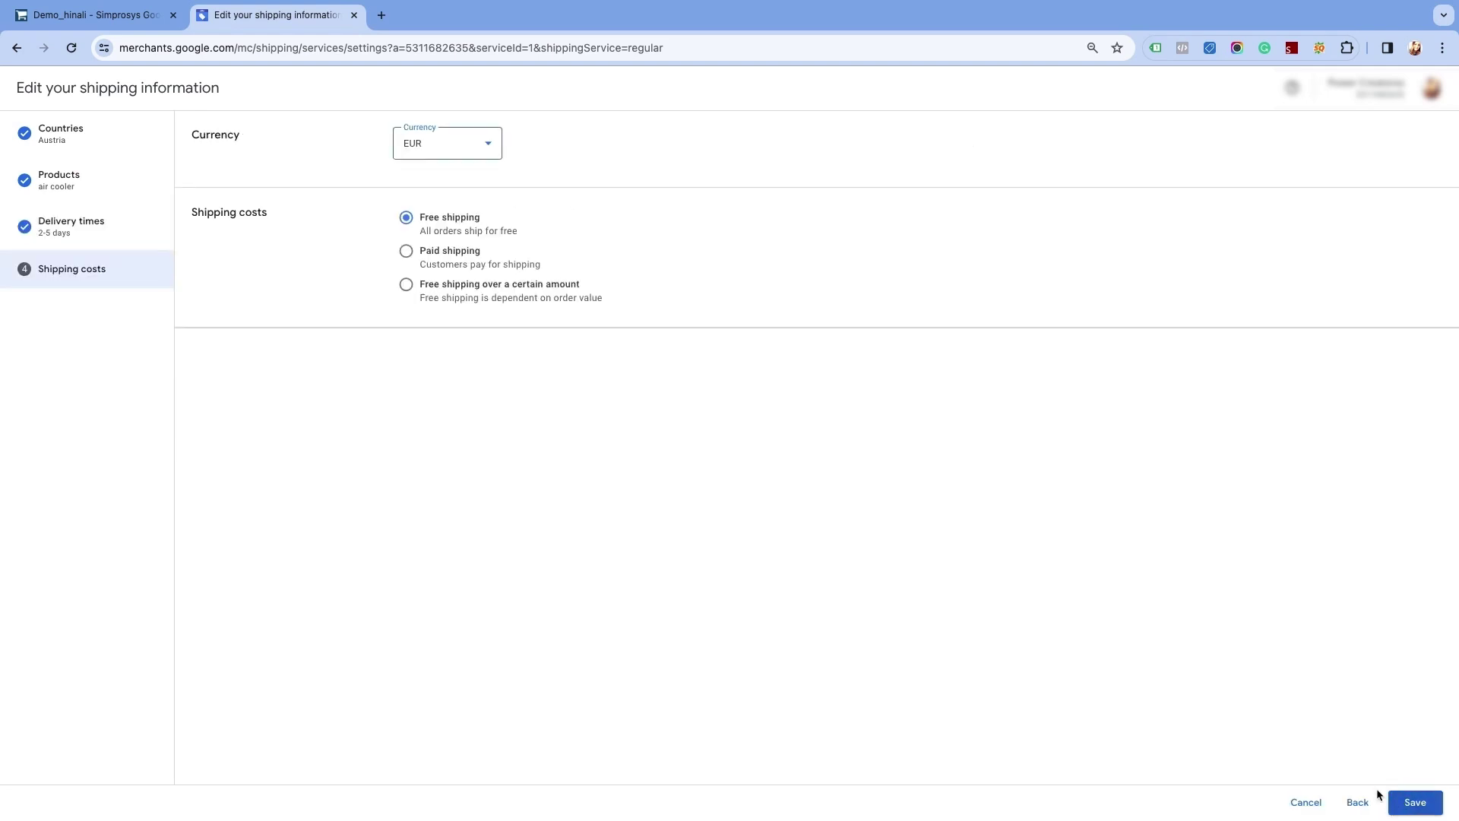
left_click(411, 257)
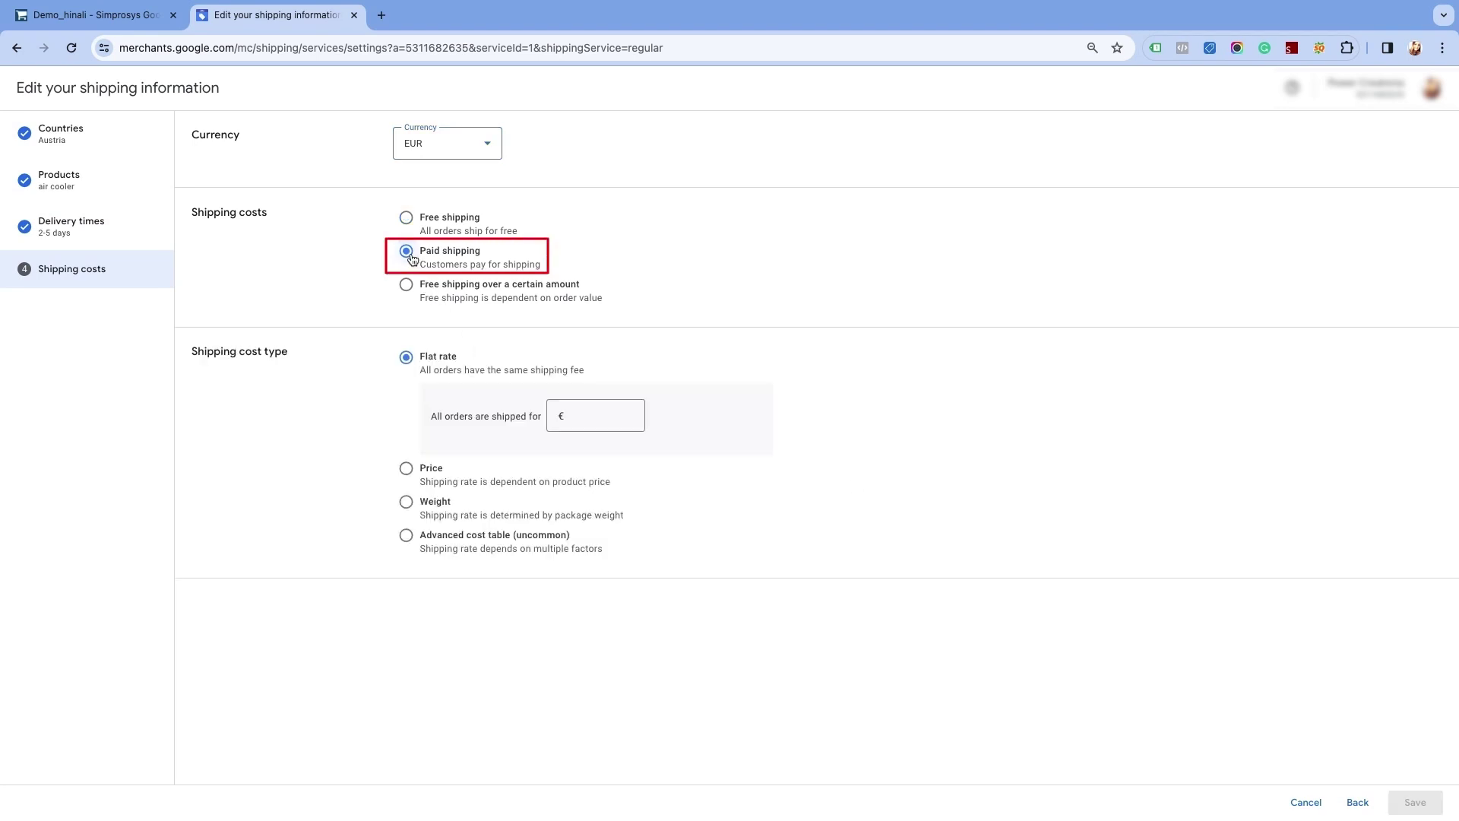
left_click(408, 504)
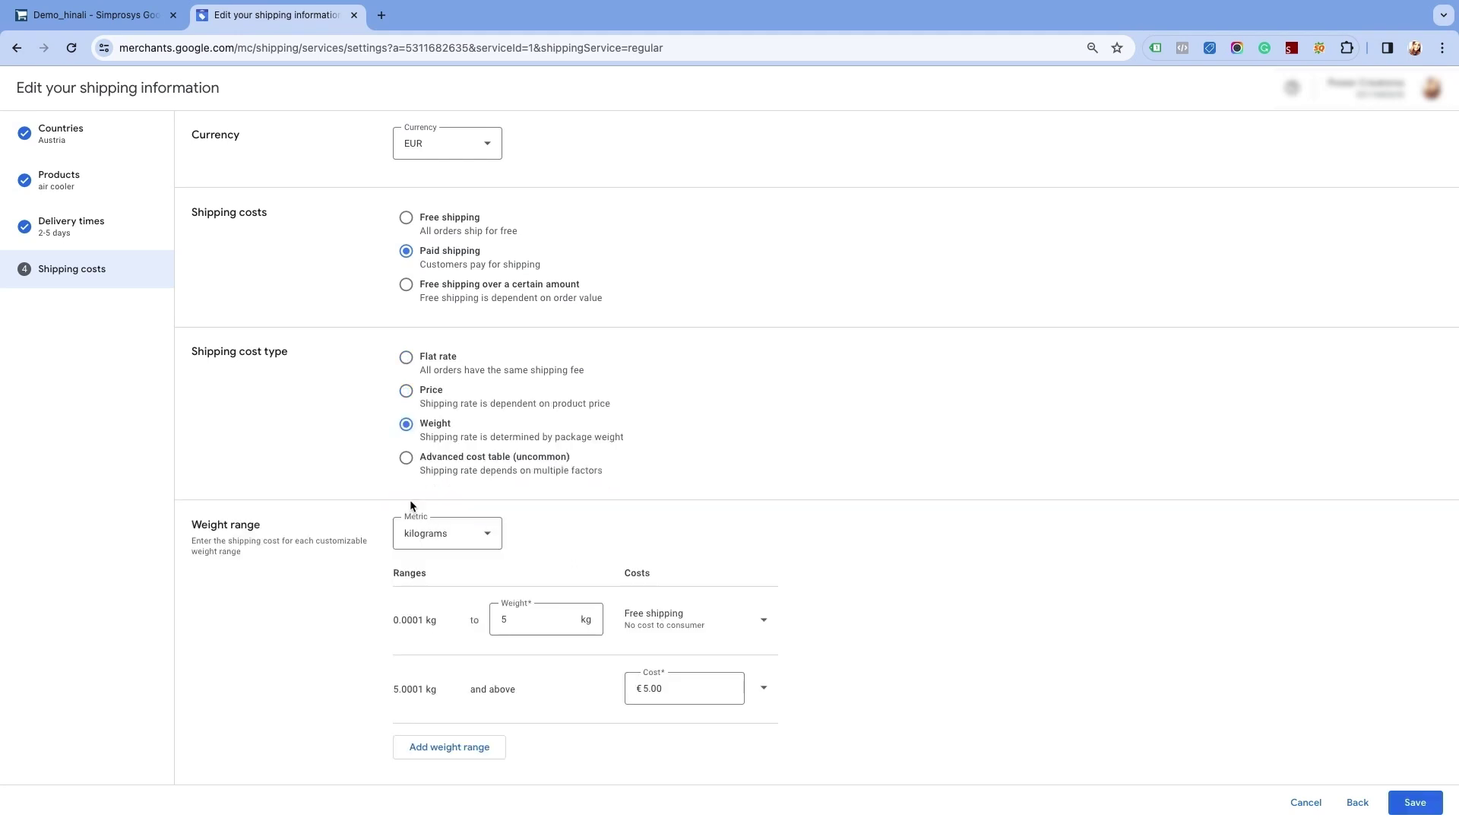
left_click(432, 532)
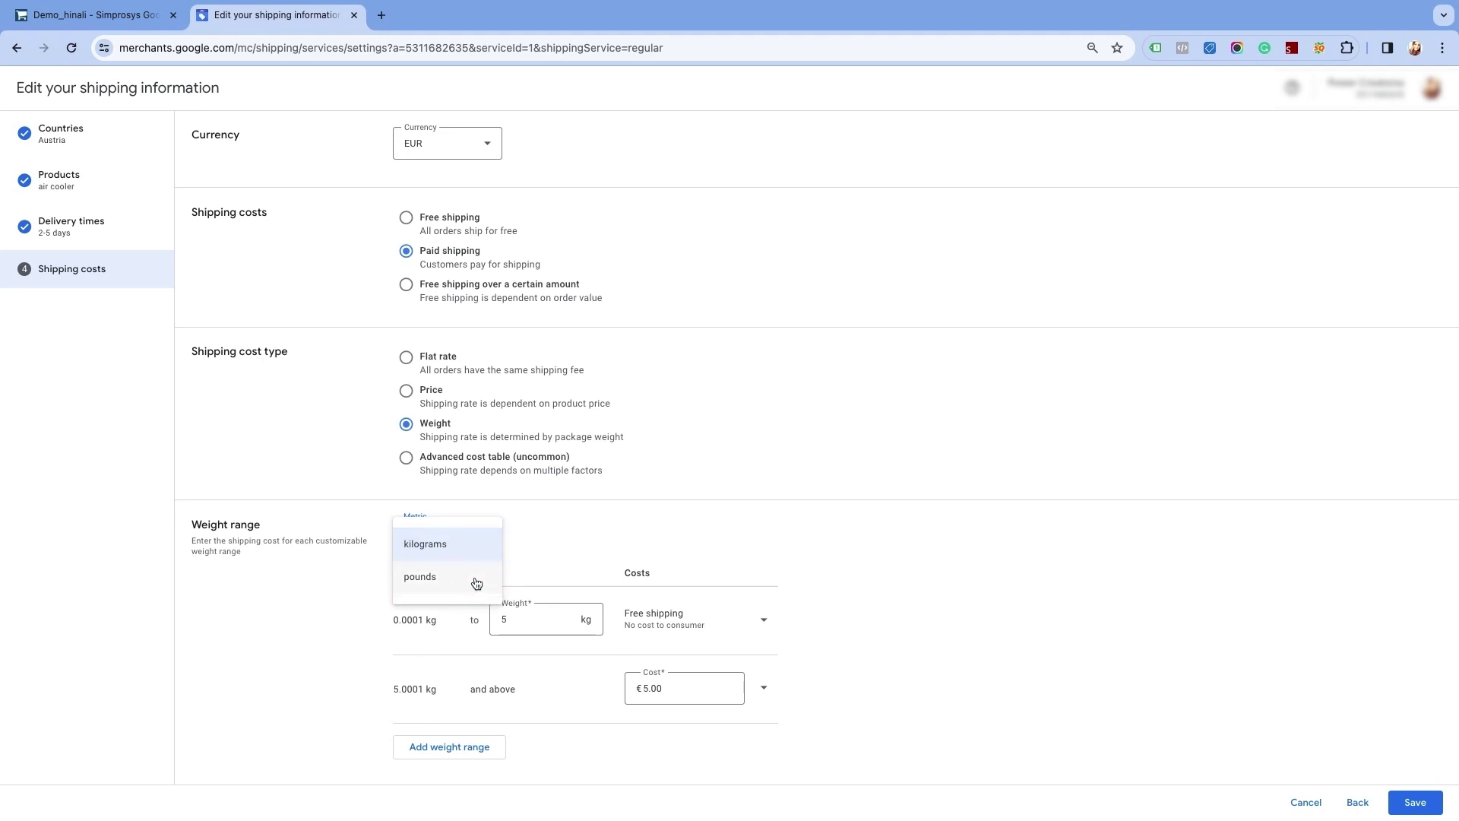
left_click(470, 546)
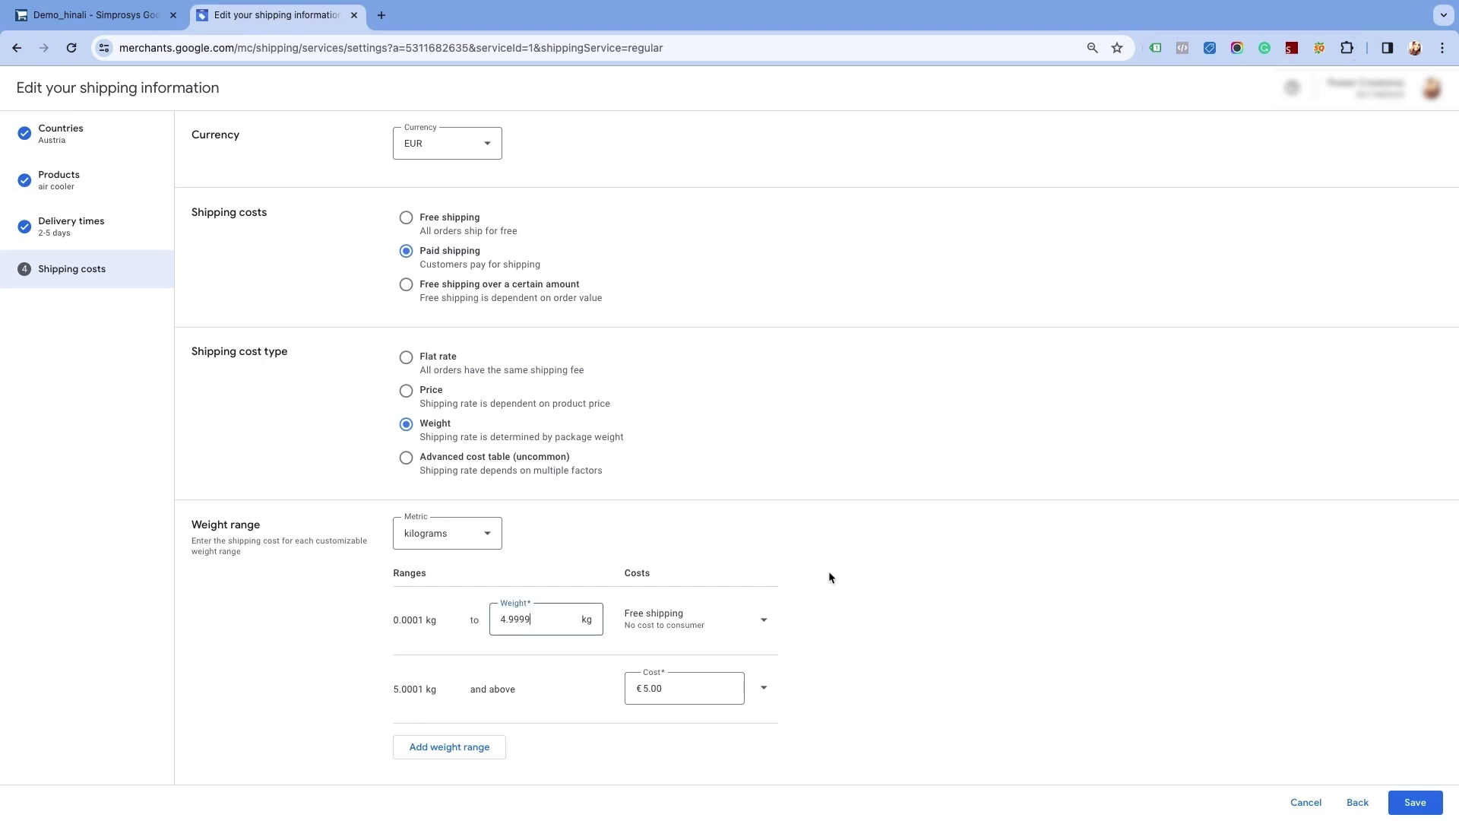
Set a fixed rate of €5.99 for the first weight range and €4.99 for 5 kg and above, and save the policy.
left_click(762, 620)
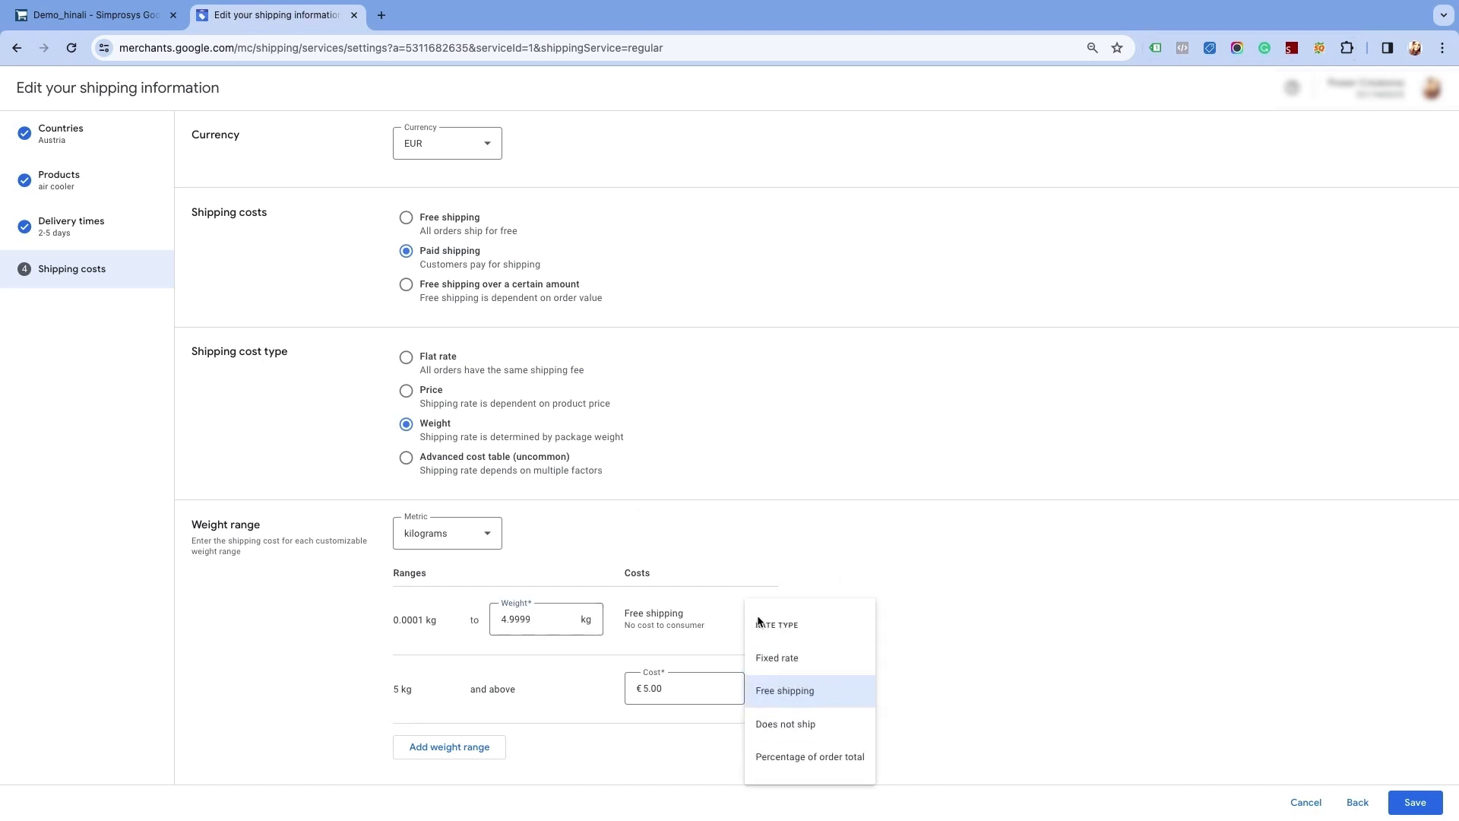
left_click(778, 659)
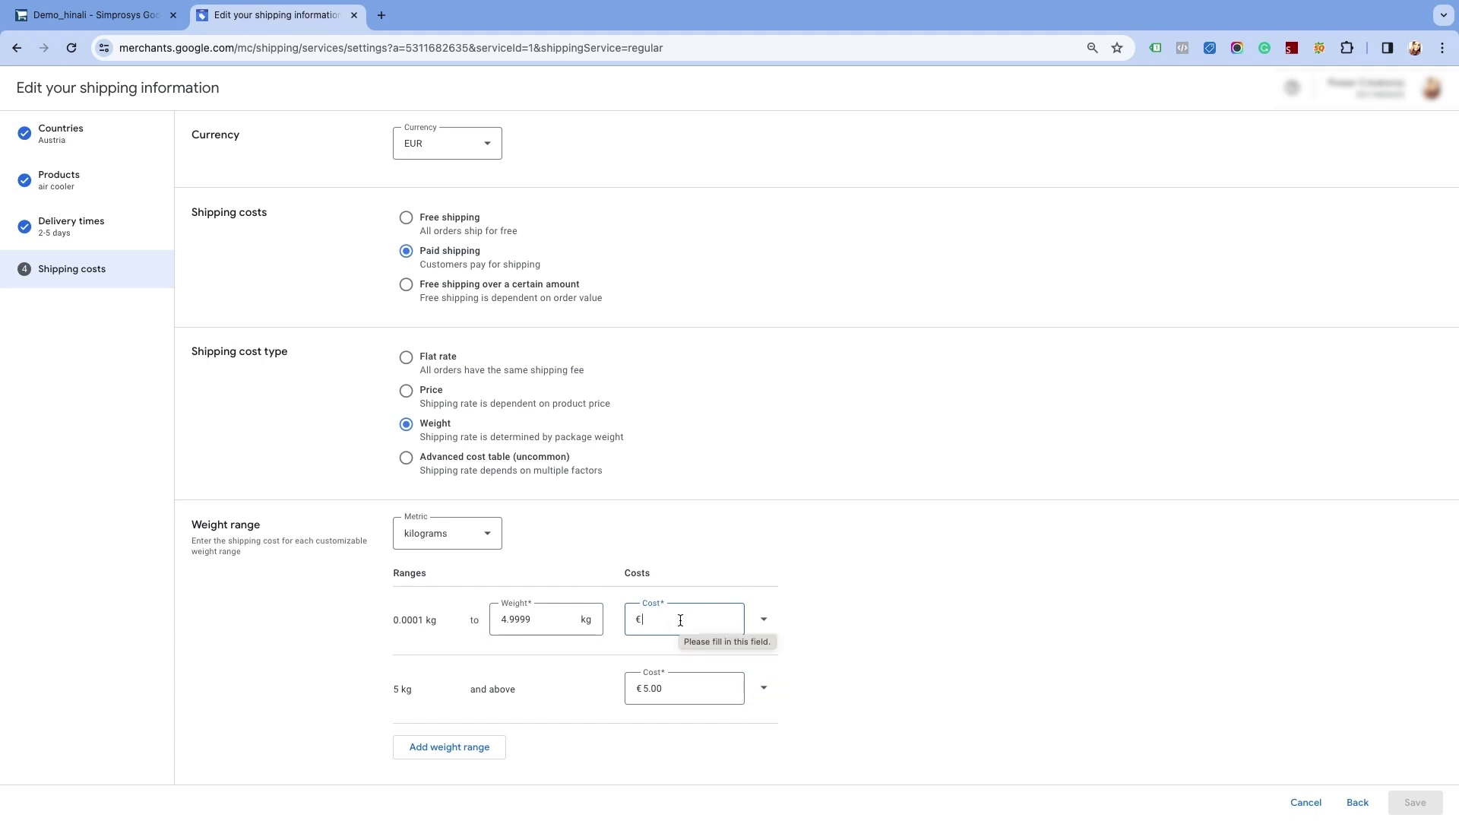
type("5")
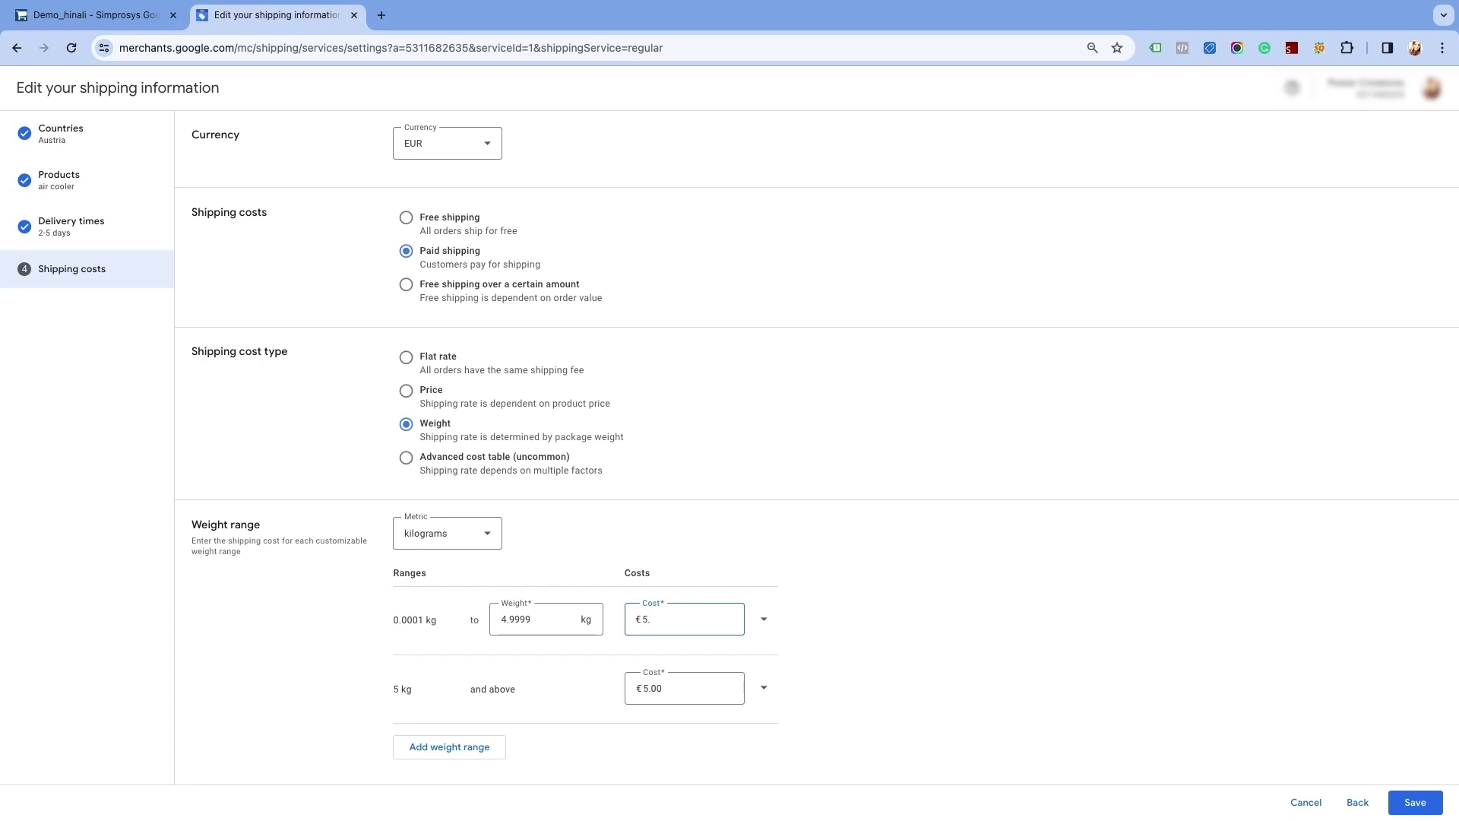
type(".99")
left_click(633, 683)
type("4.99")
left_click(897, 685)
scroll(897, 686, "down", 1)
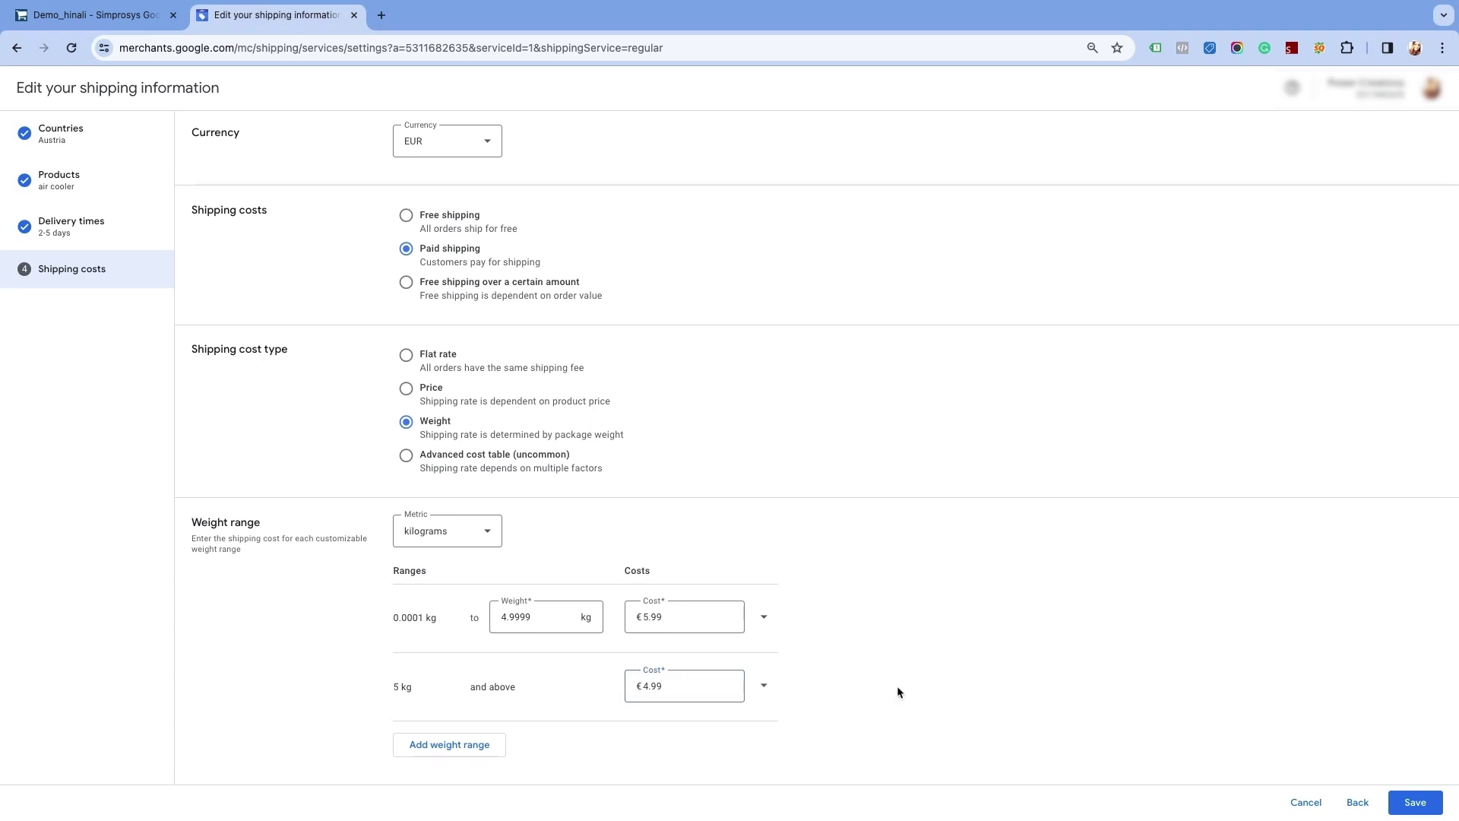
left_click(1415, 803)
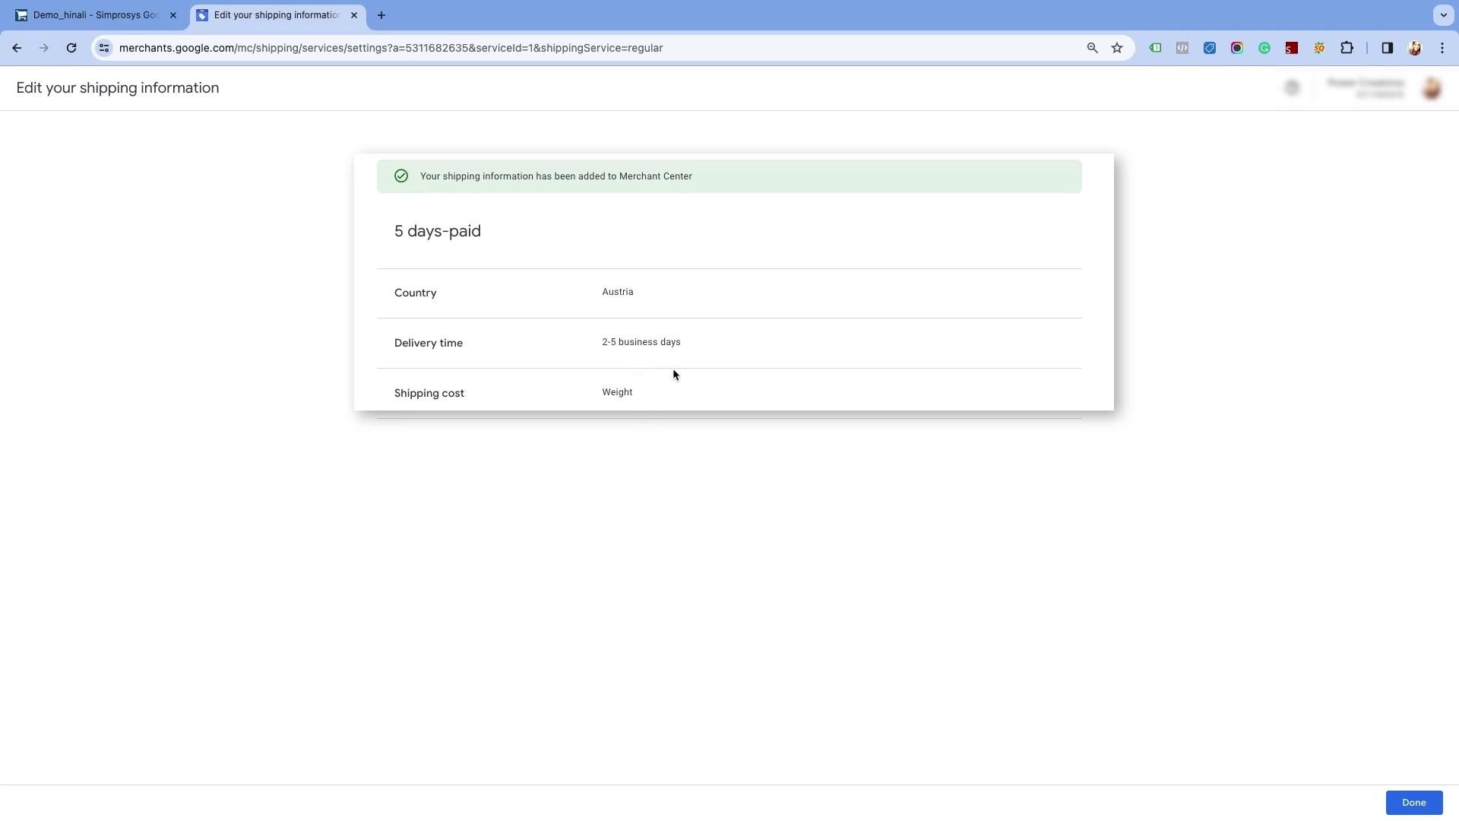
left_click(1415, 803)
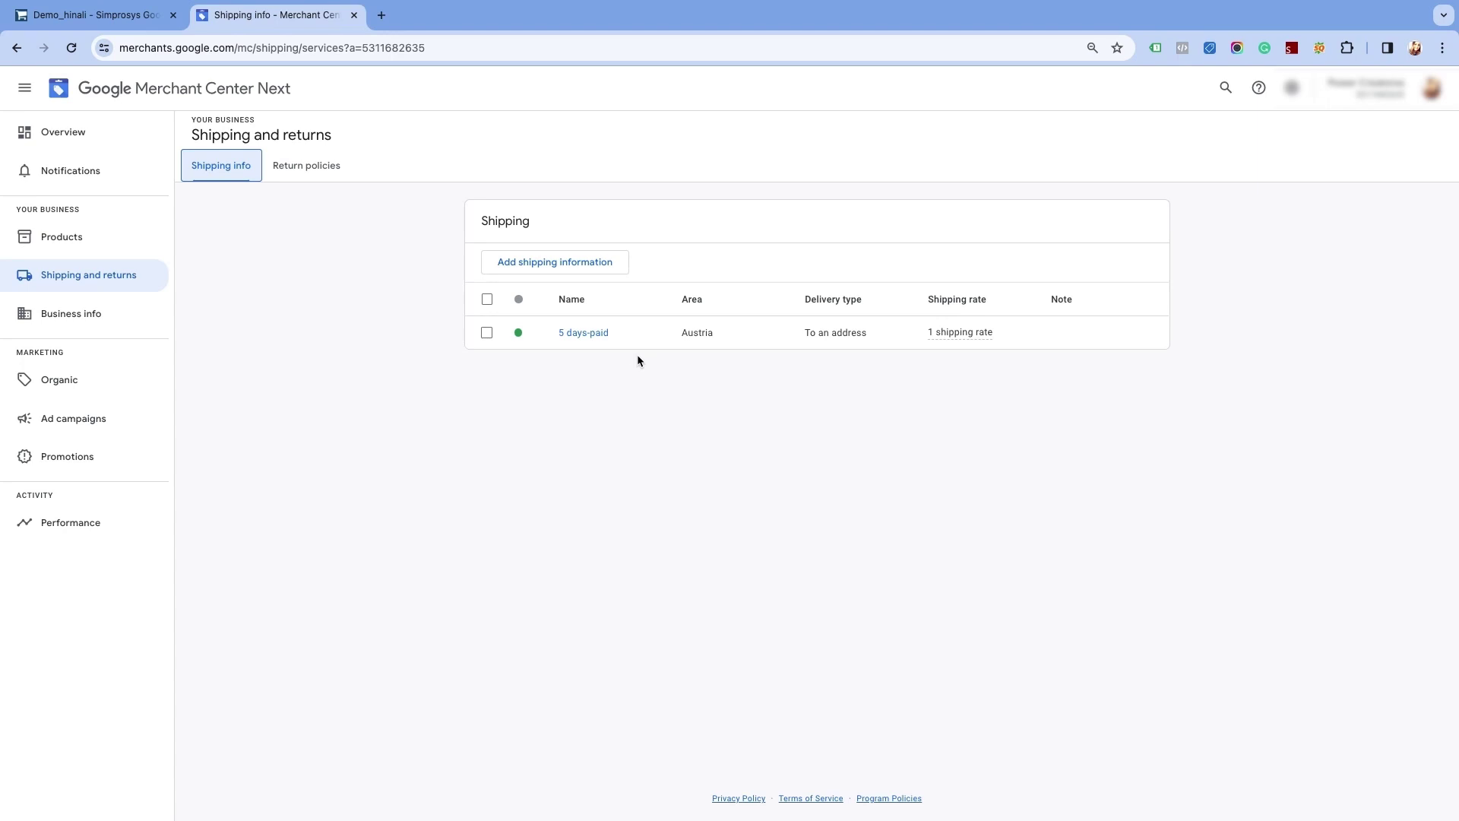
Edit the 5 days-paid policy and add the standard shipping label to its specific products.
left_click(587, 334)
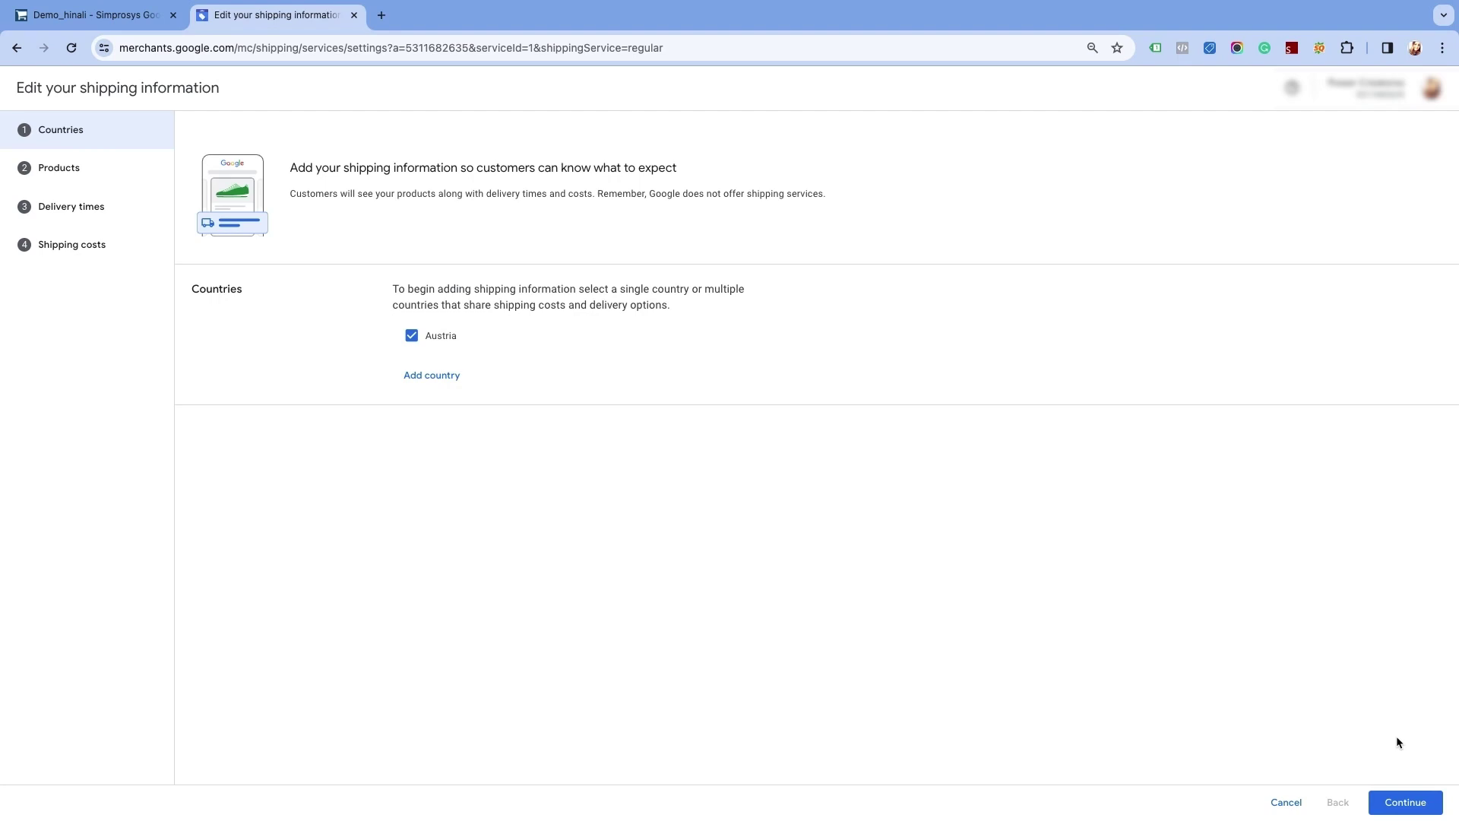
left_click(1407, 807)
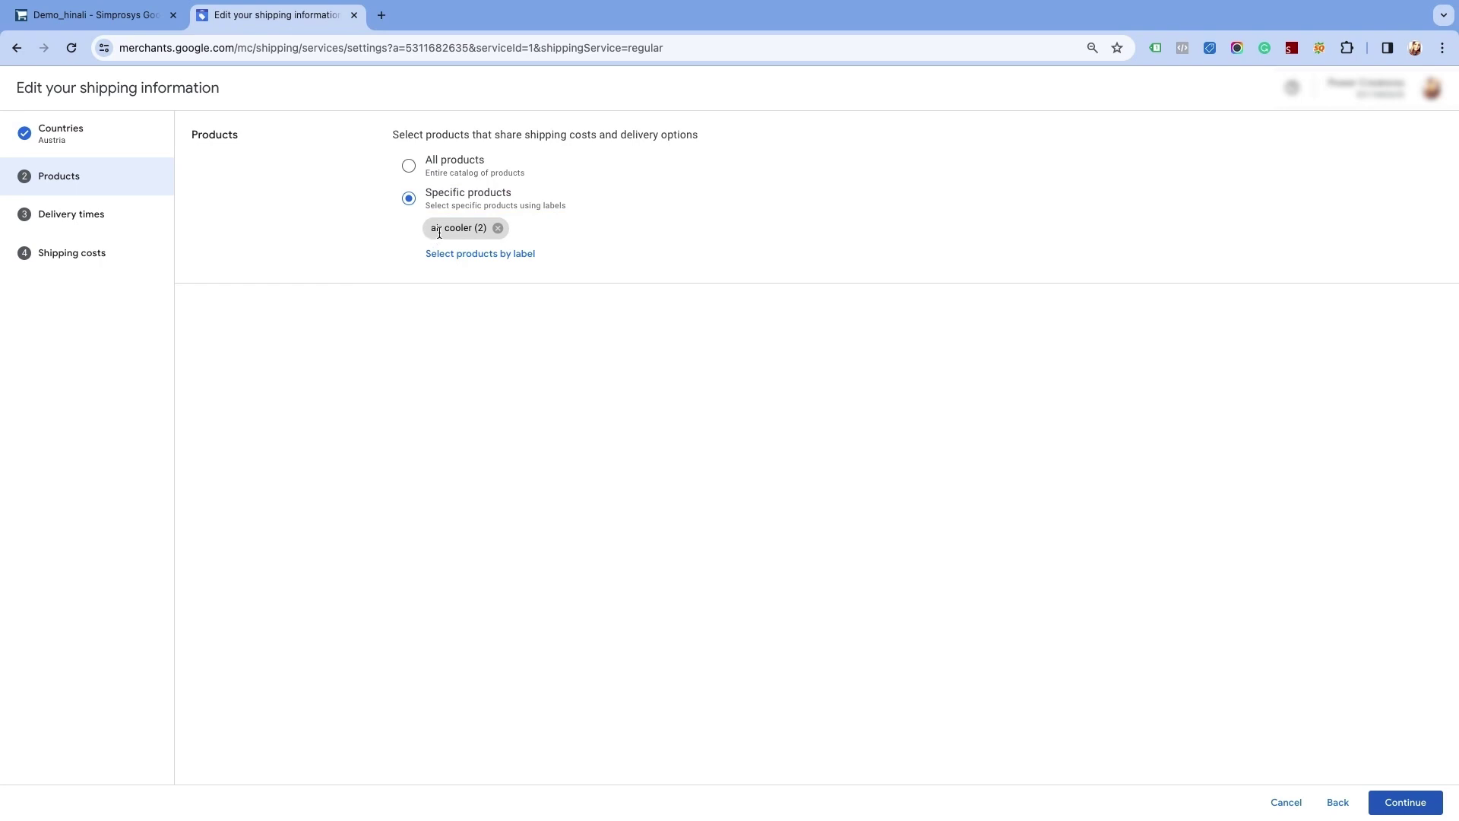
left_click(453, 256)
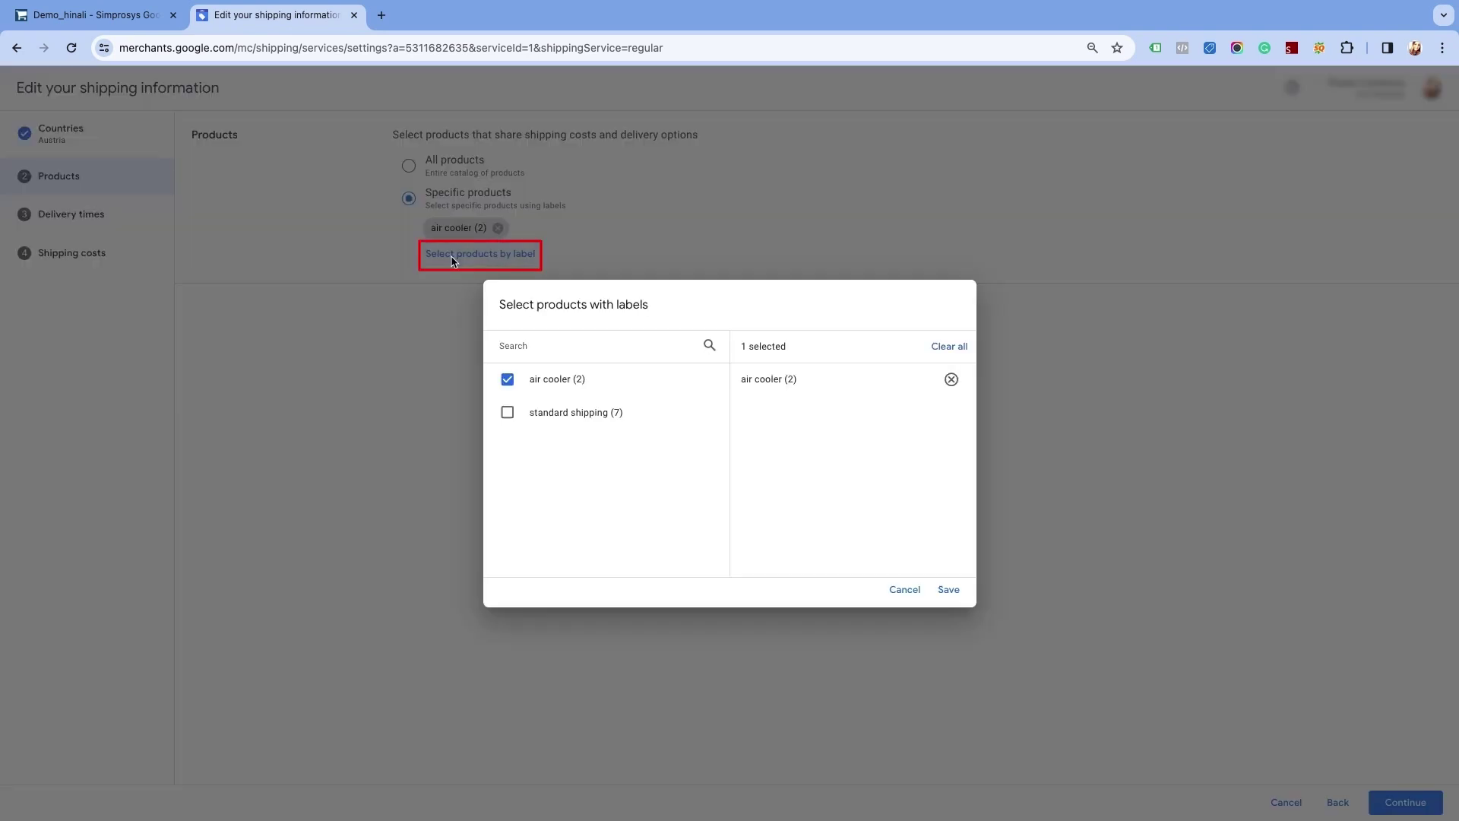
left_click(532, 412)
left_click(947, 590)
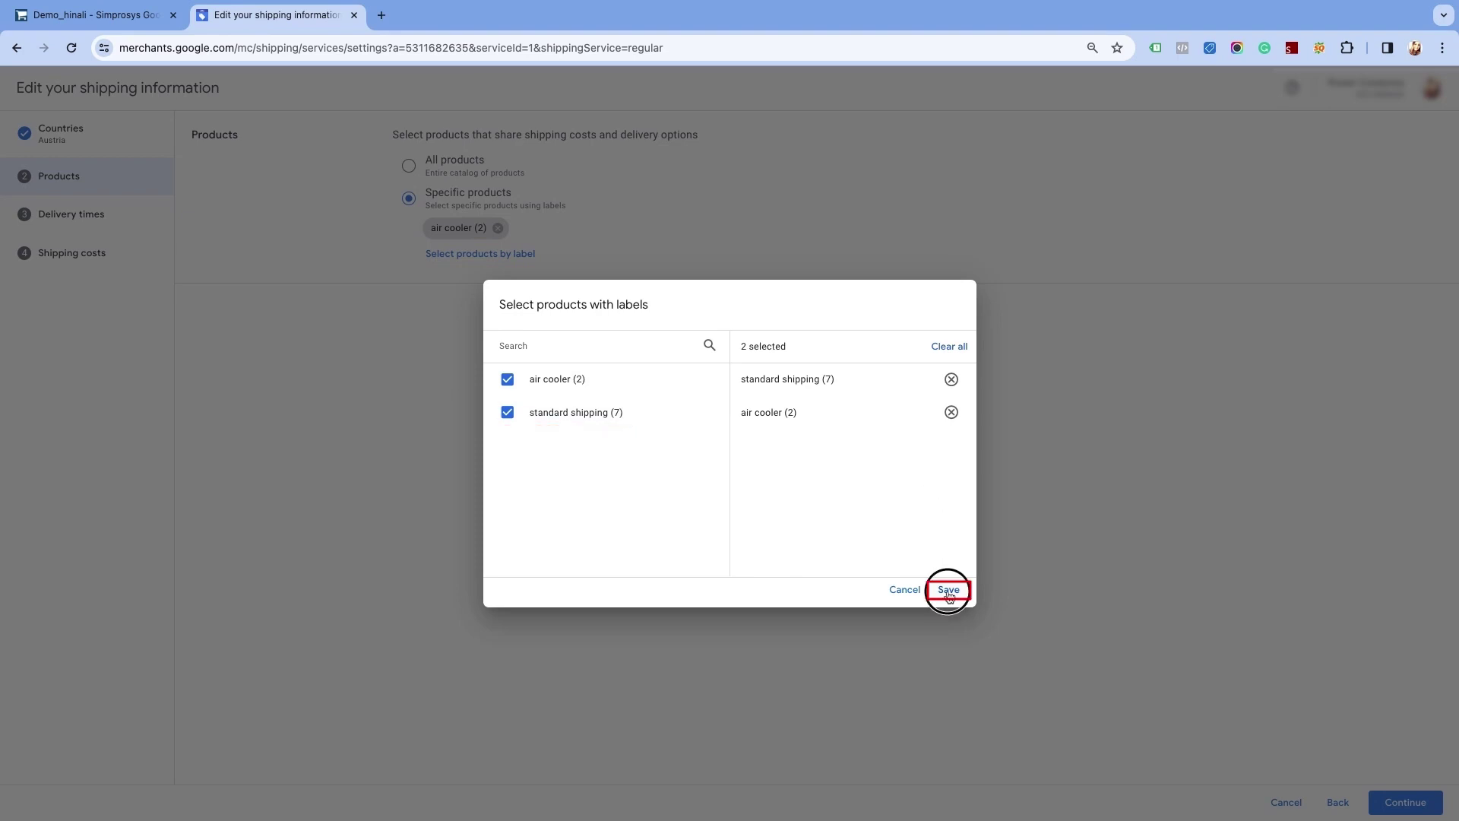
Keep the delivery times, set paid shipping at a flat rate of €4.99 for all orders, and save the policy.
left_click(1401, 805)
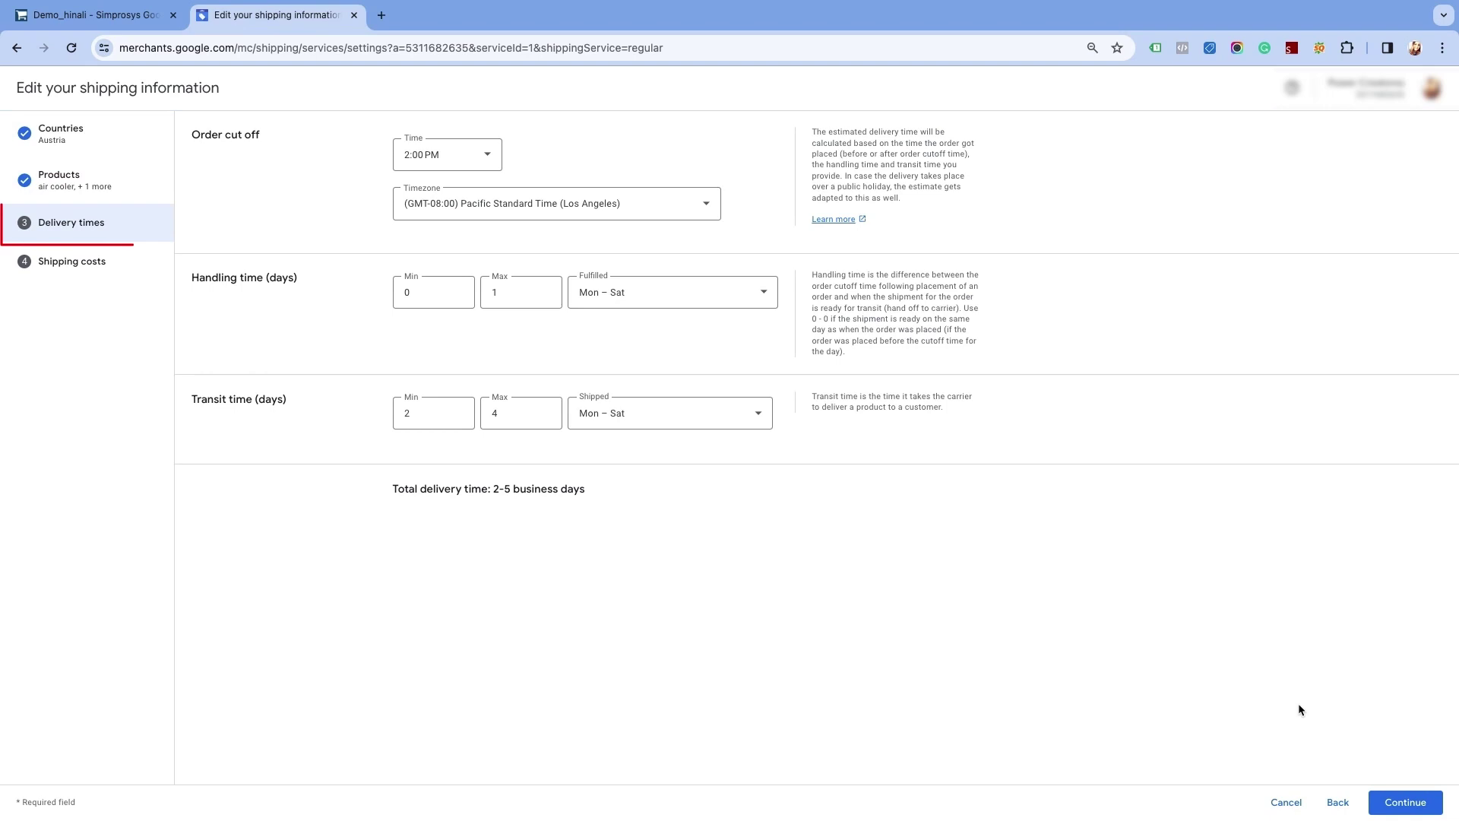
left_click(1400, 802)
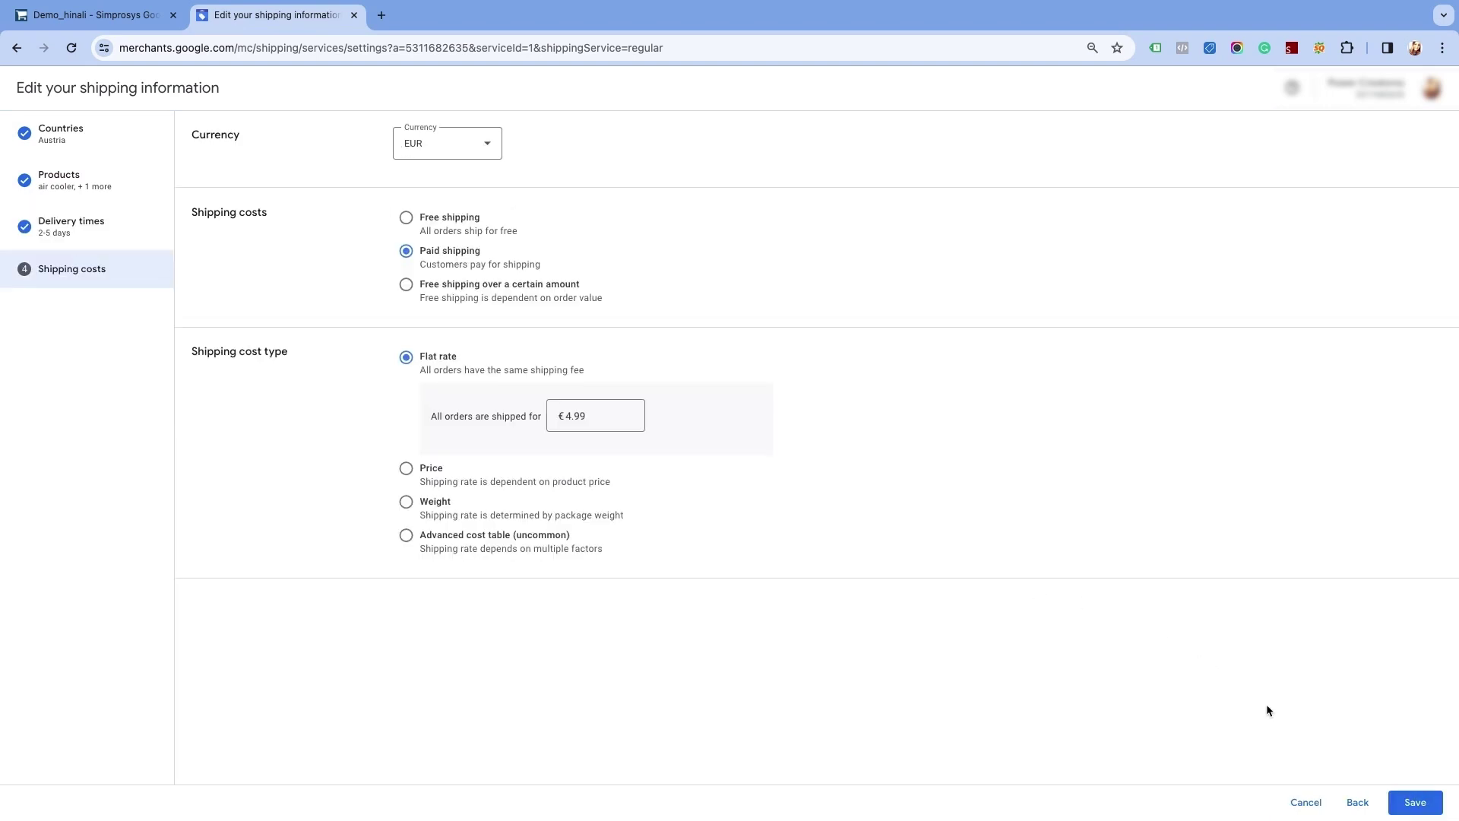
left_click(1413, 801)
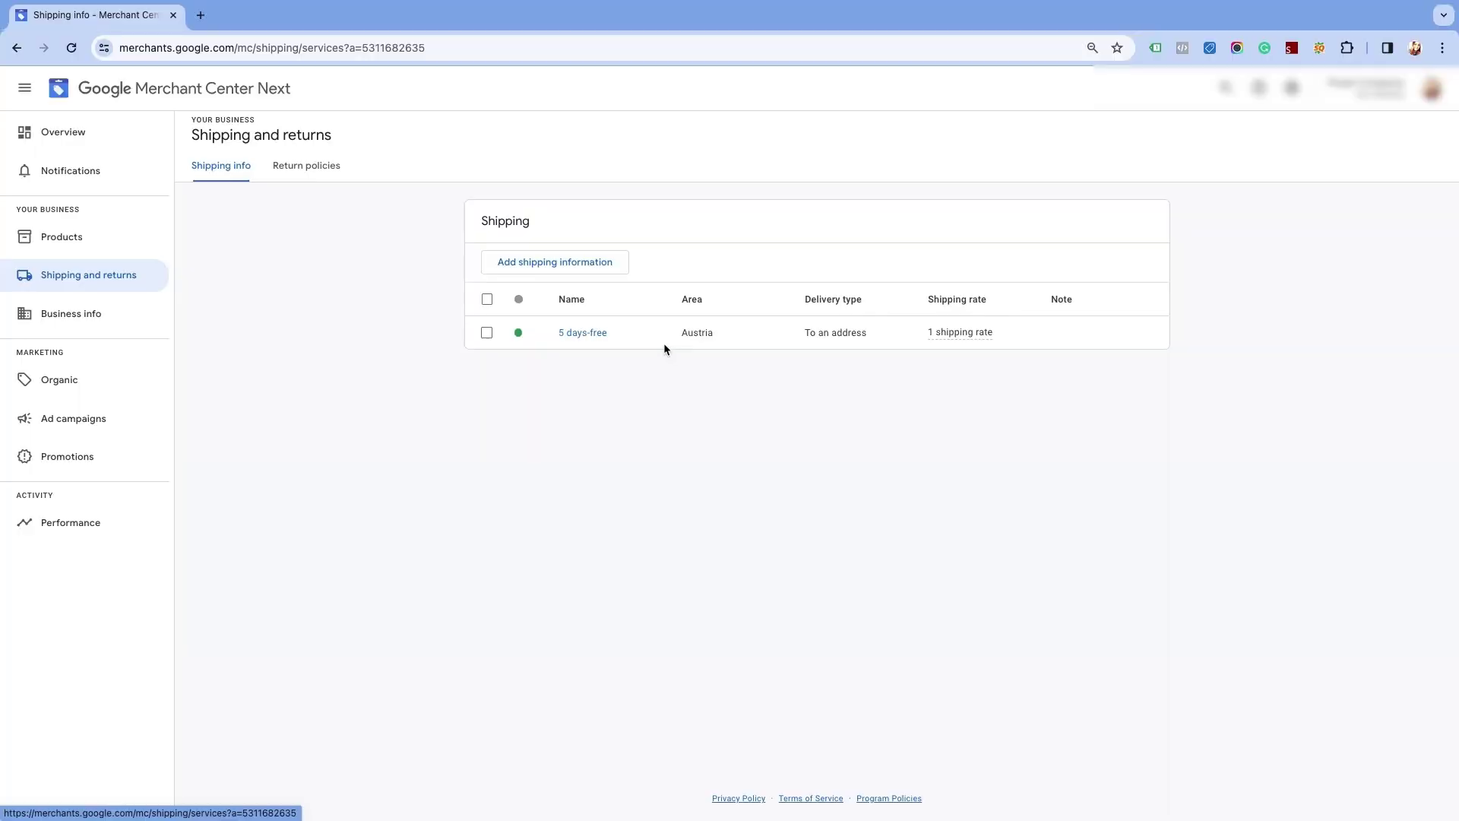
Start another shipping policy and add United Kingdom to its list of available countries.
left_click(593, 272)
left_click(439, 376)
type("u")
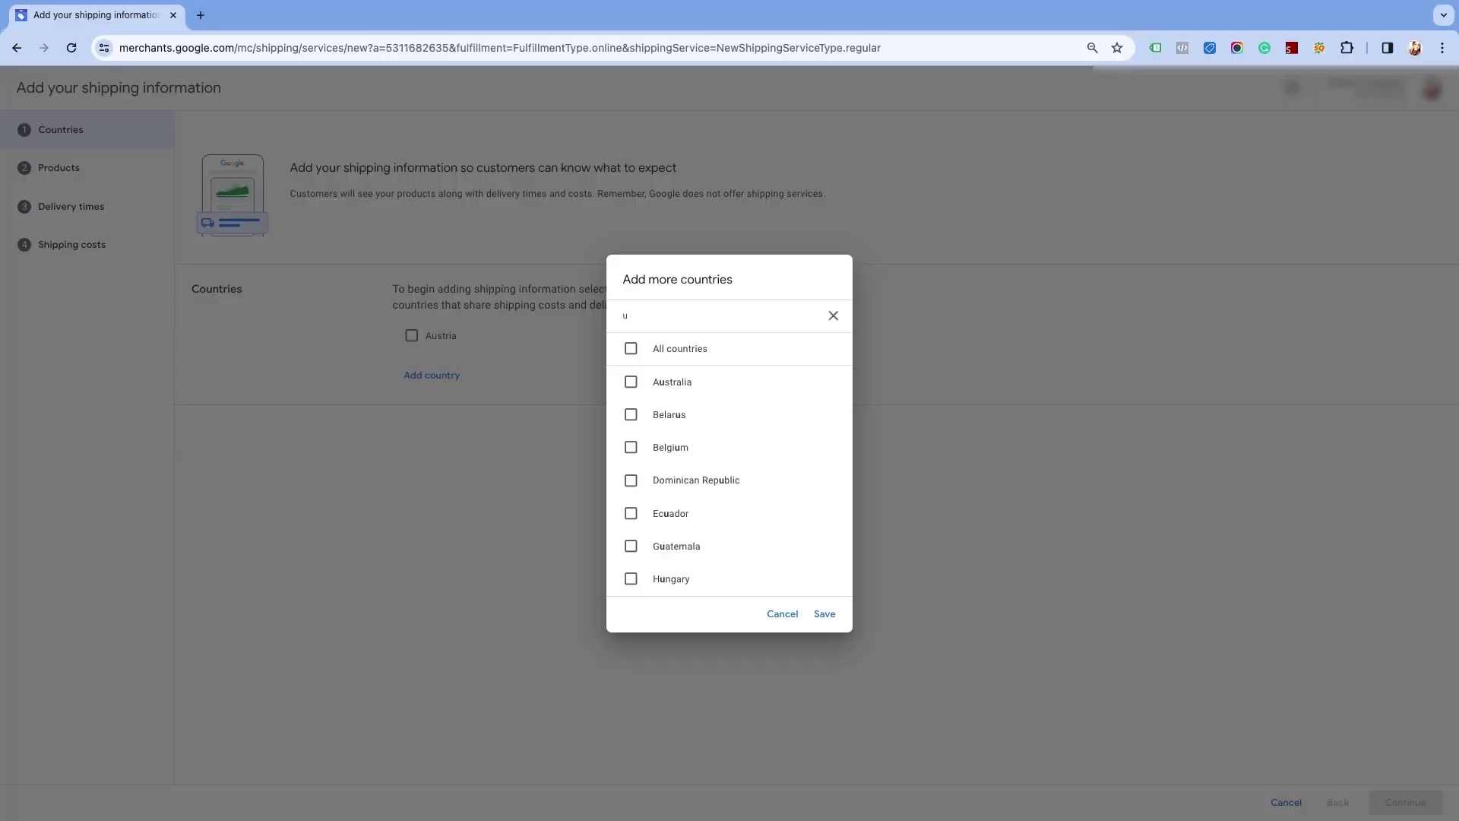
type("n")
left_click(711, 489)
left_click(824, 613)
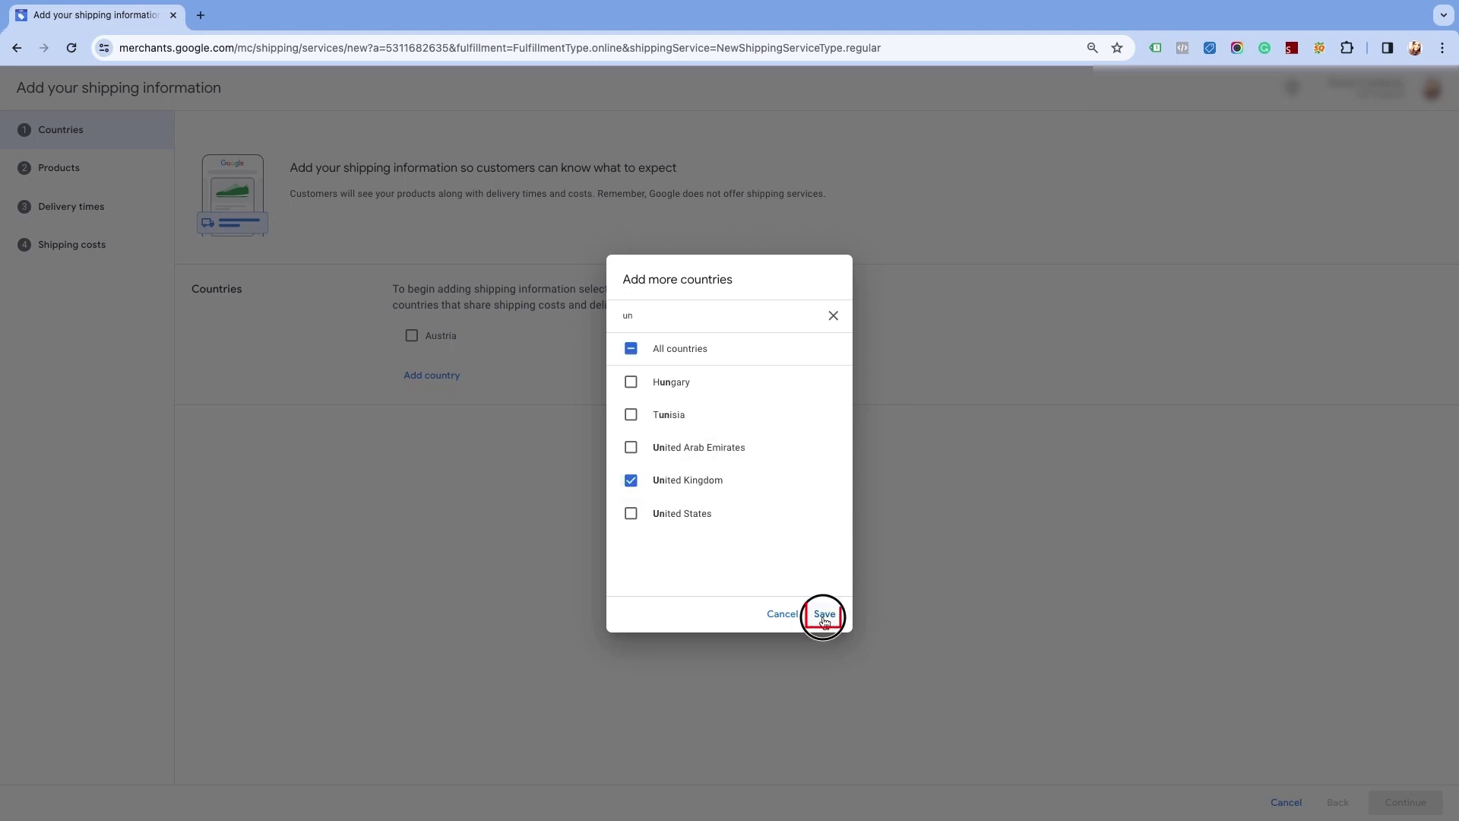
Select United Kingdom as the policy's country, apply it to all products, and keep the preset delivery times.
left_click(408, 370)
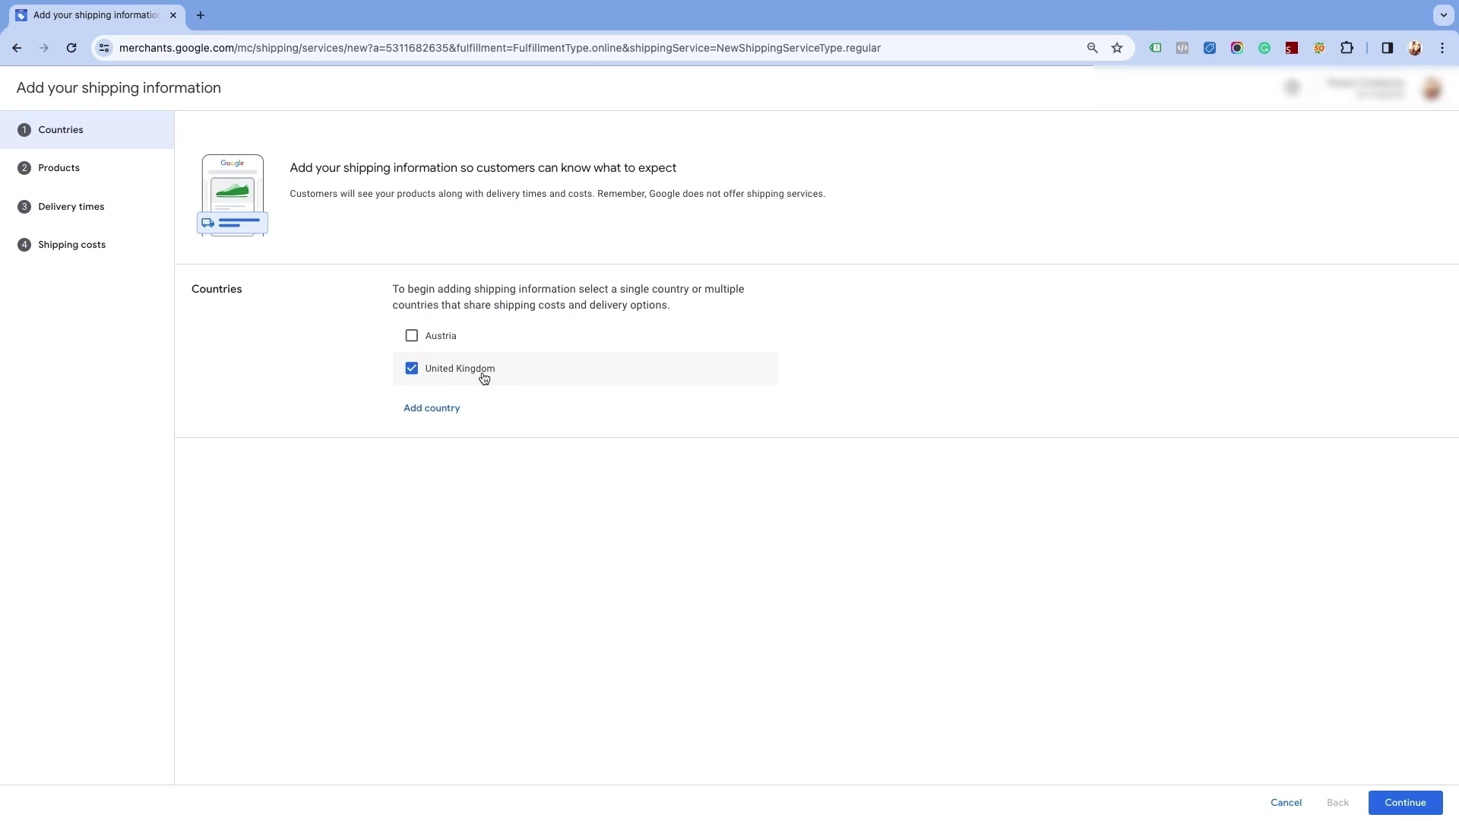
left_click(1402, 805)
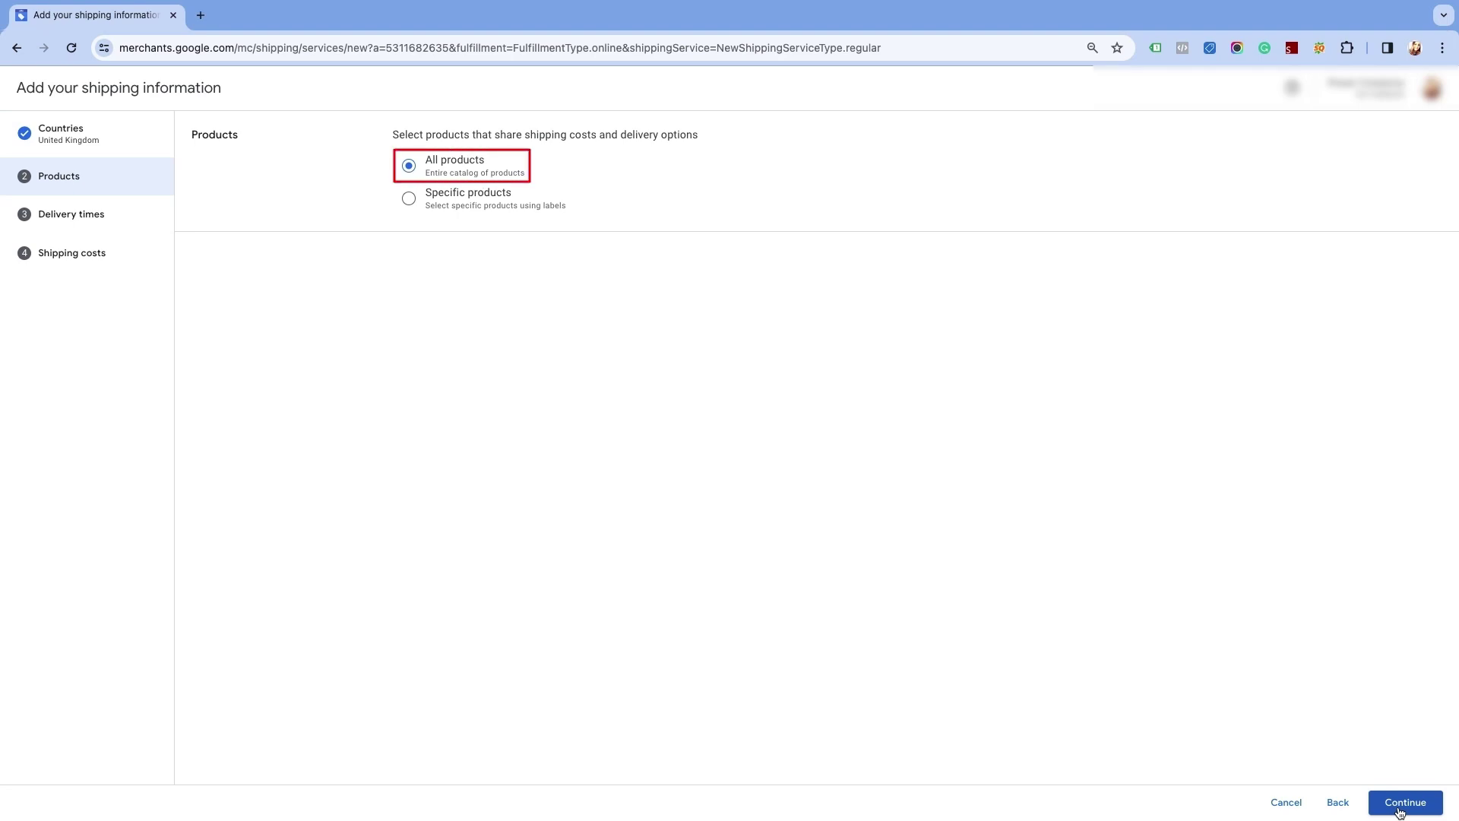
left_click(1399, 812)
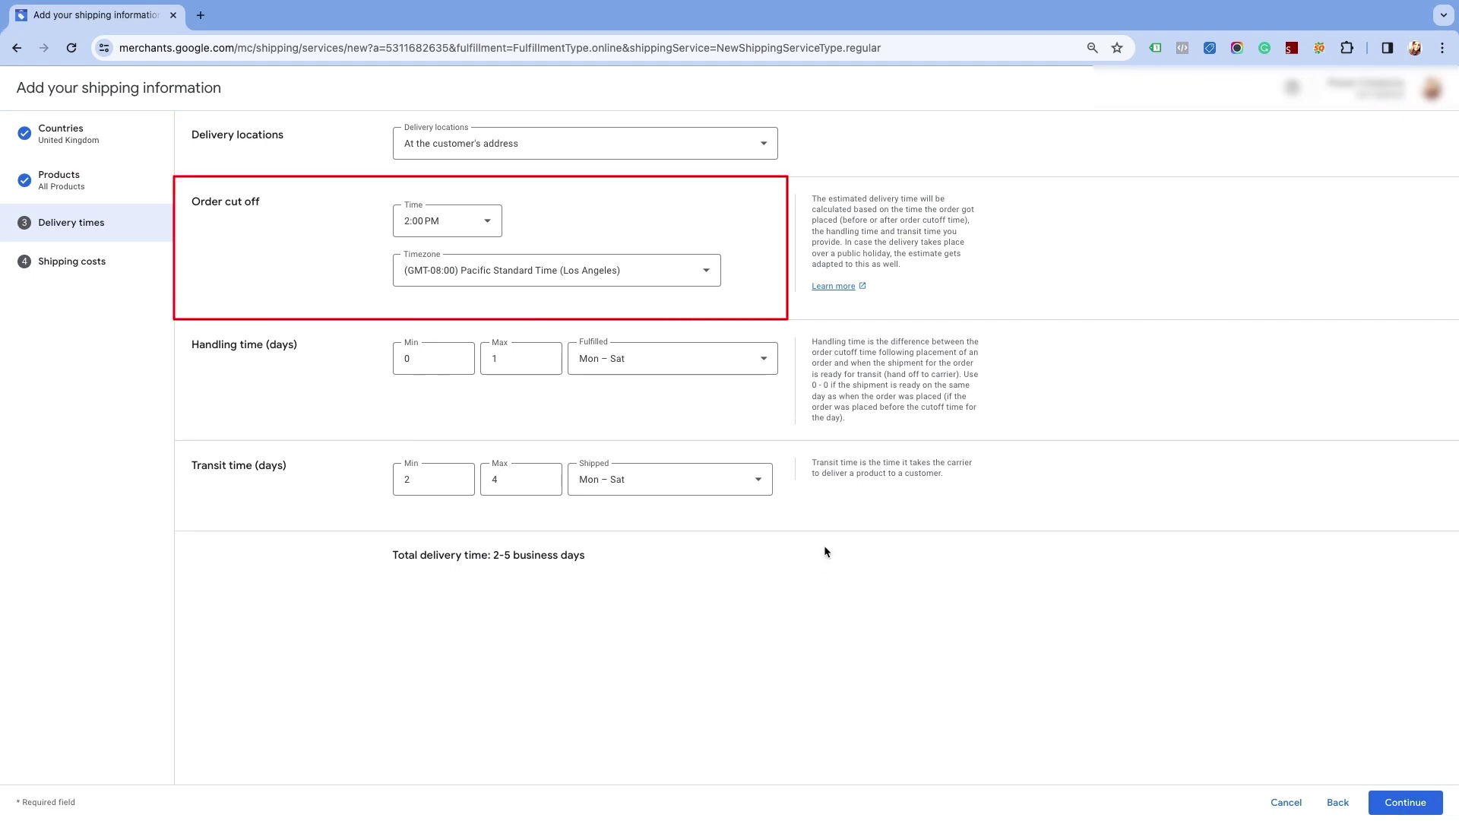
left_click(1399, 808)
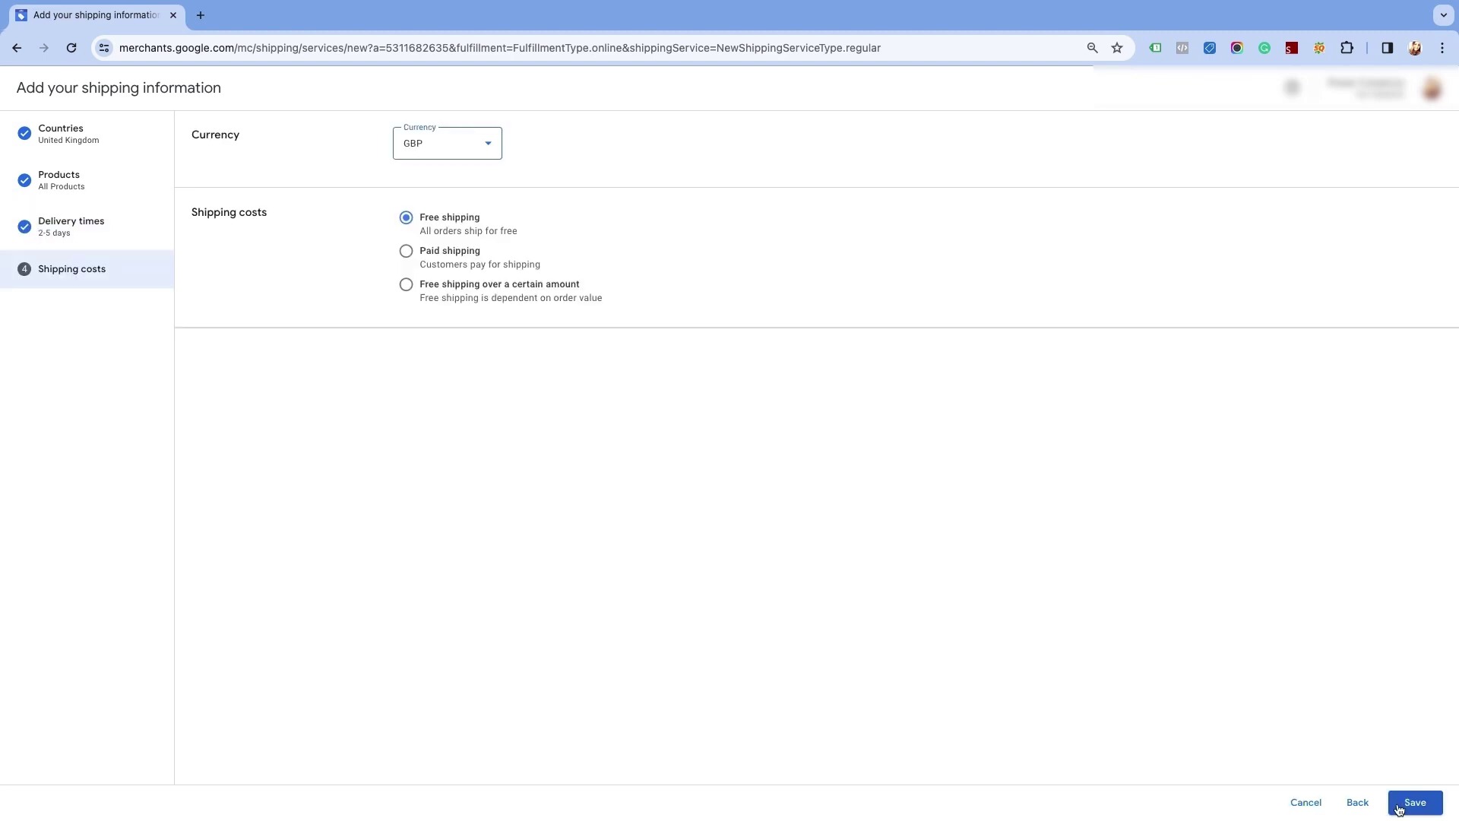
Set the United Kingdom policy's currency to EUR, keep free shipping for all orders, and save the policy.
left_click(428, 156)
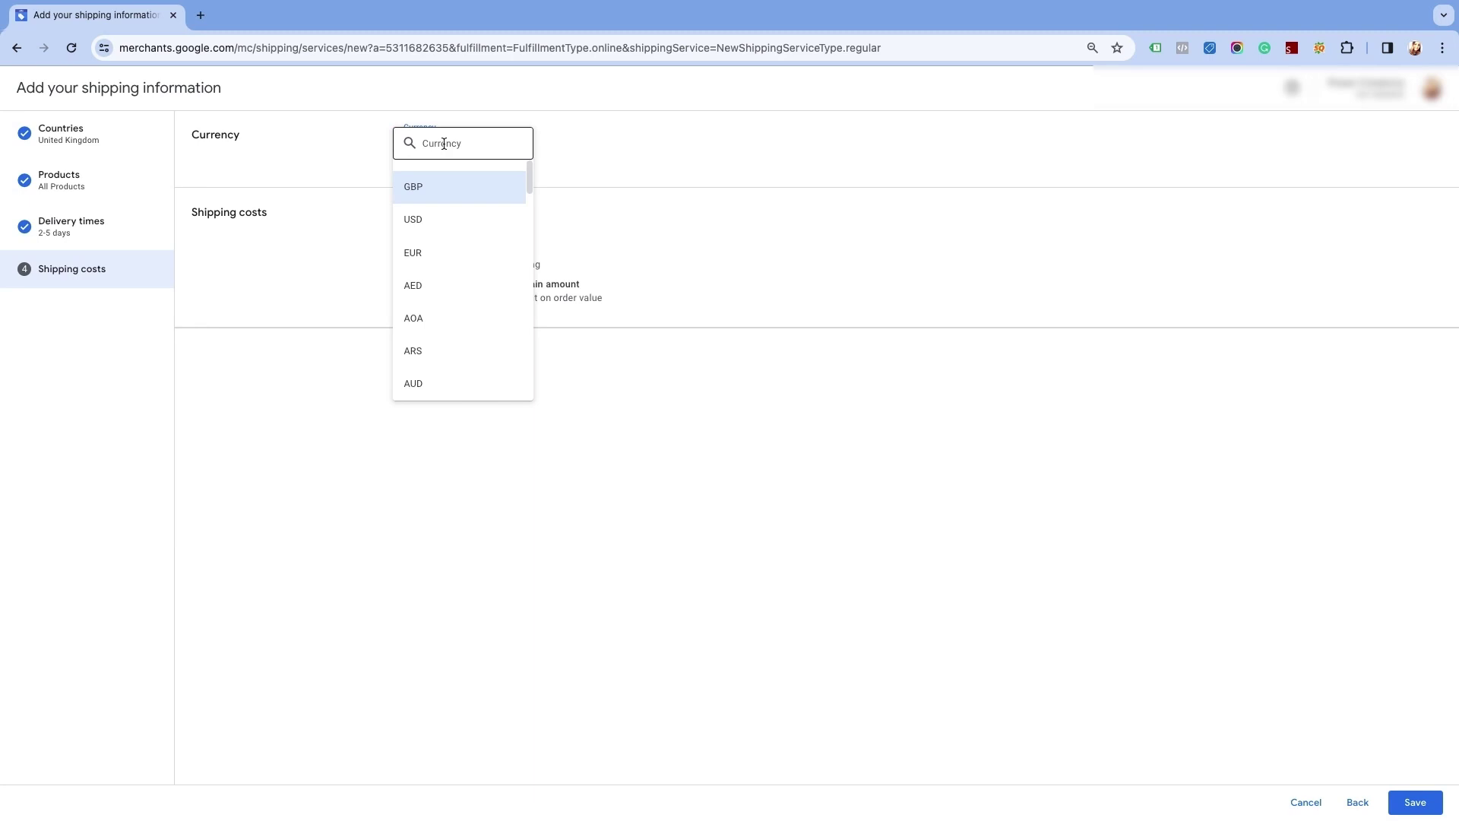
left_click(434, 256)
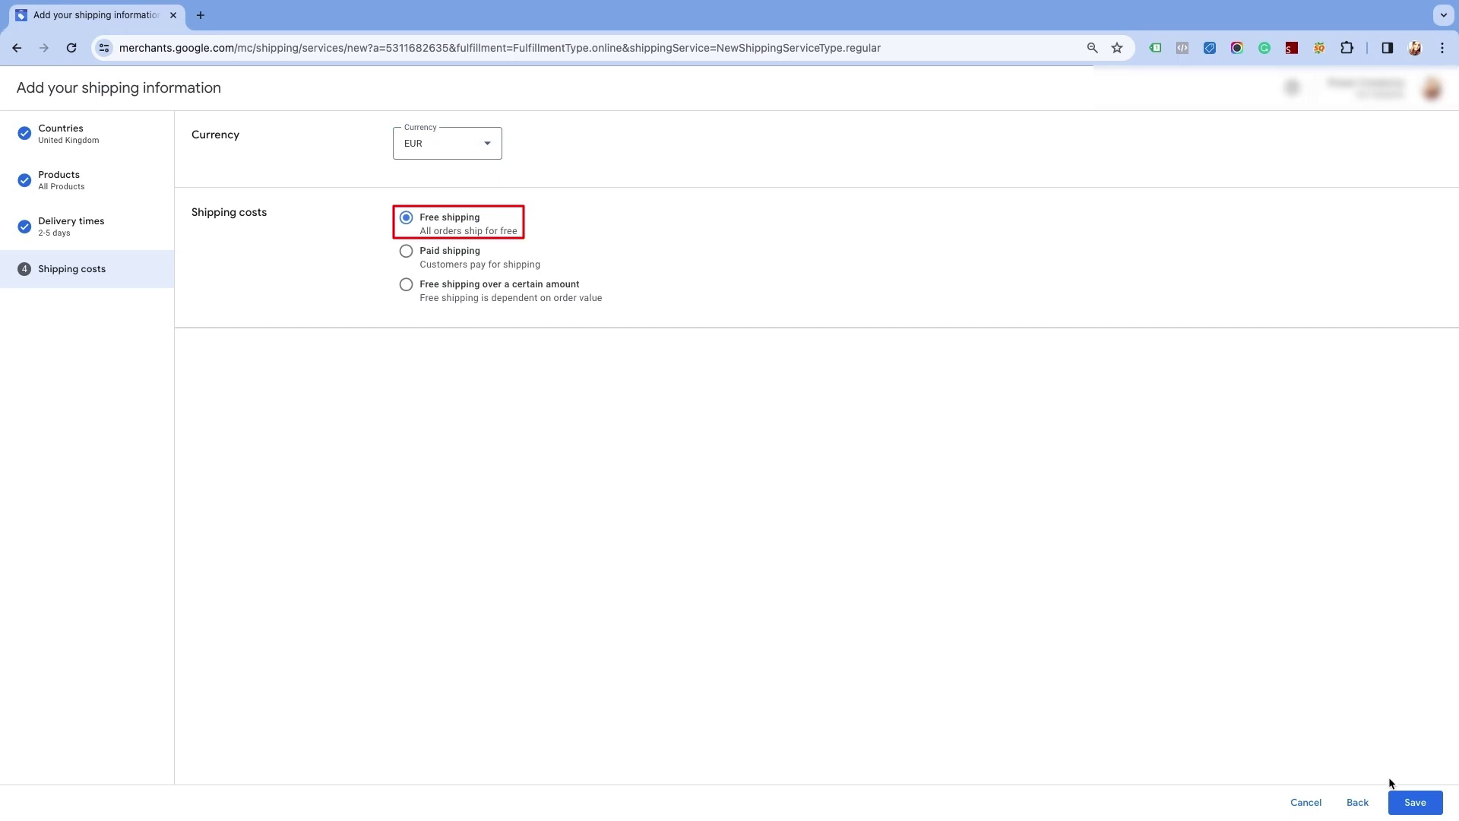
left_click(1412, 803)
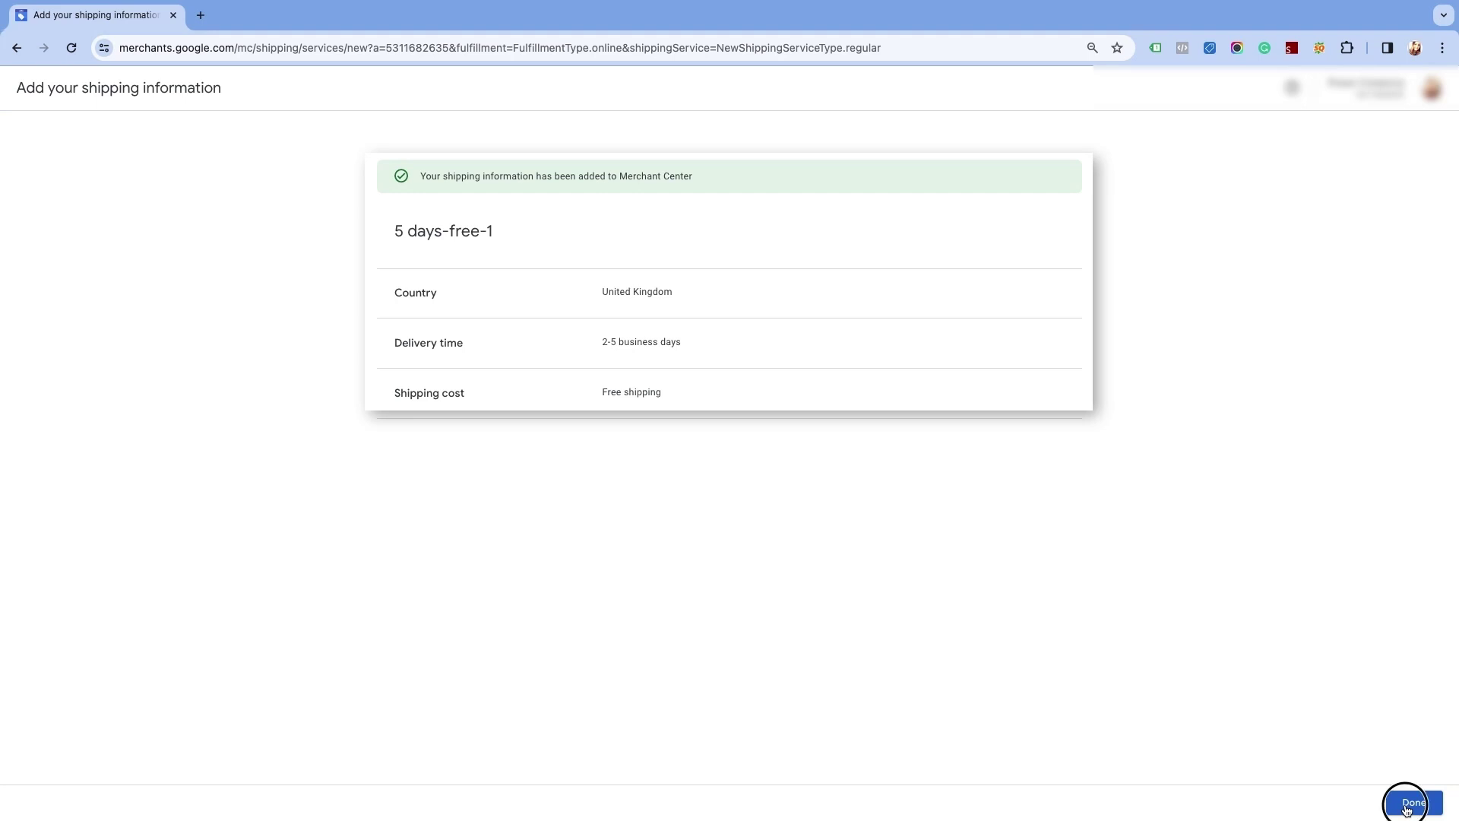
left_click(1412, 804)
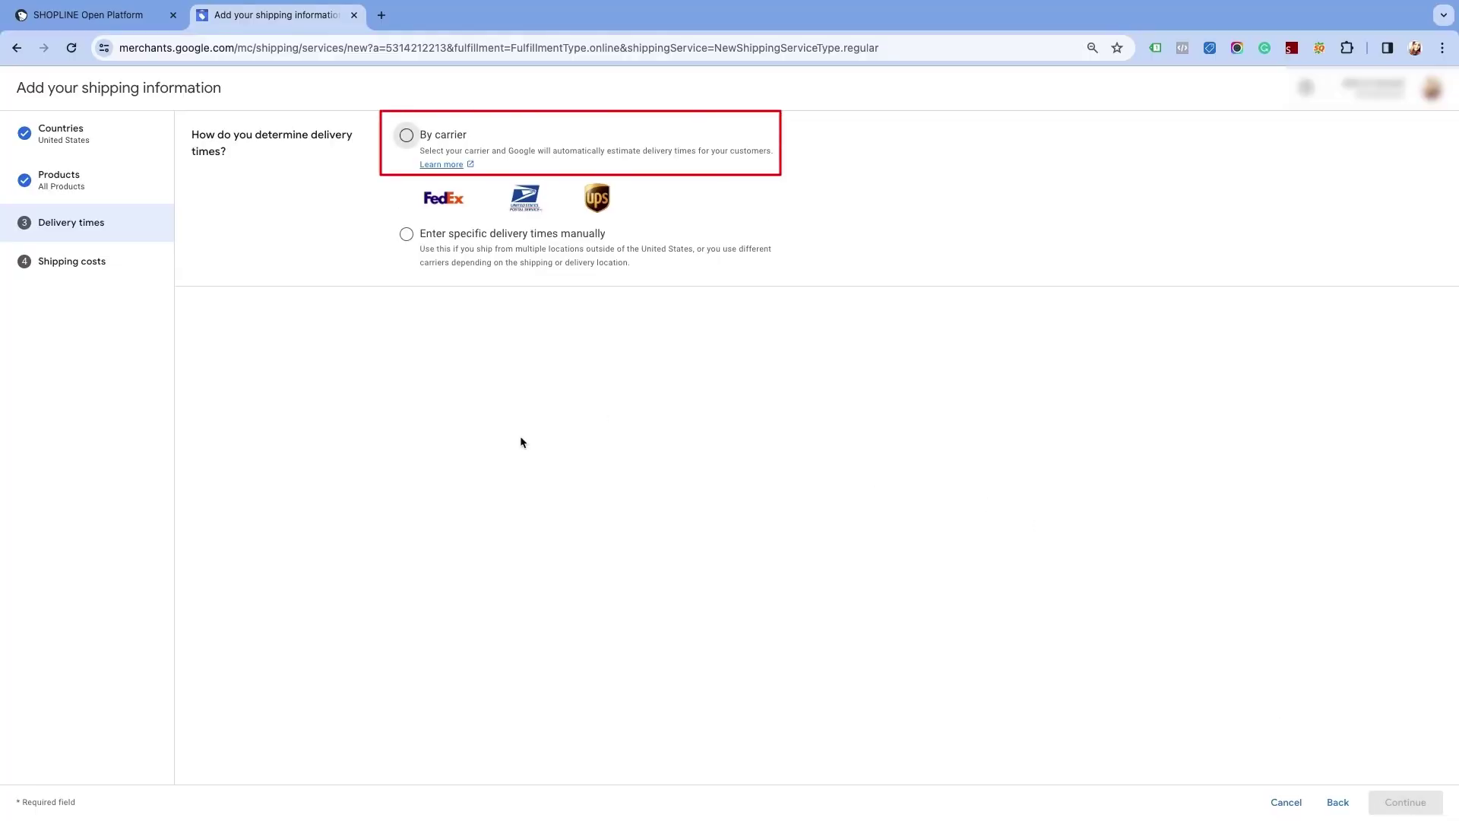
Choose to determine the United States policy's delivery times by carrier.
left_click(407, 135)
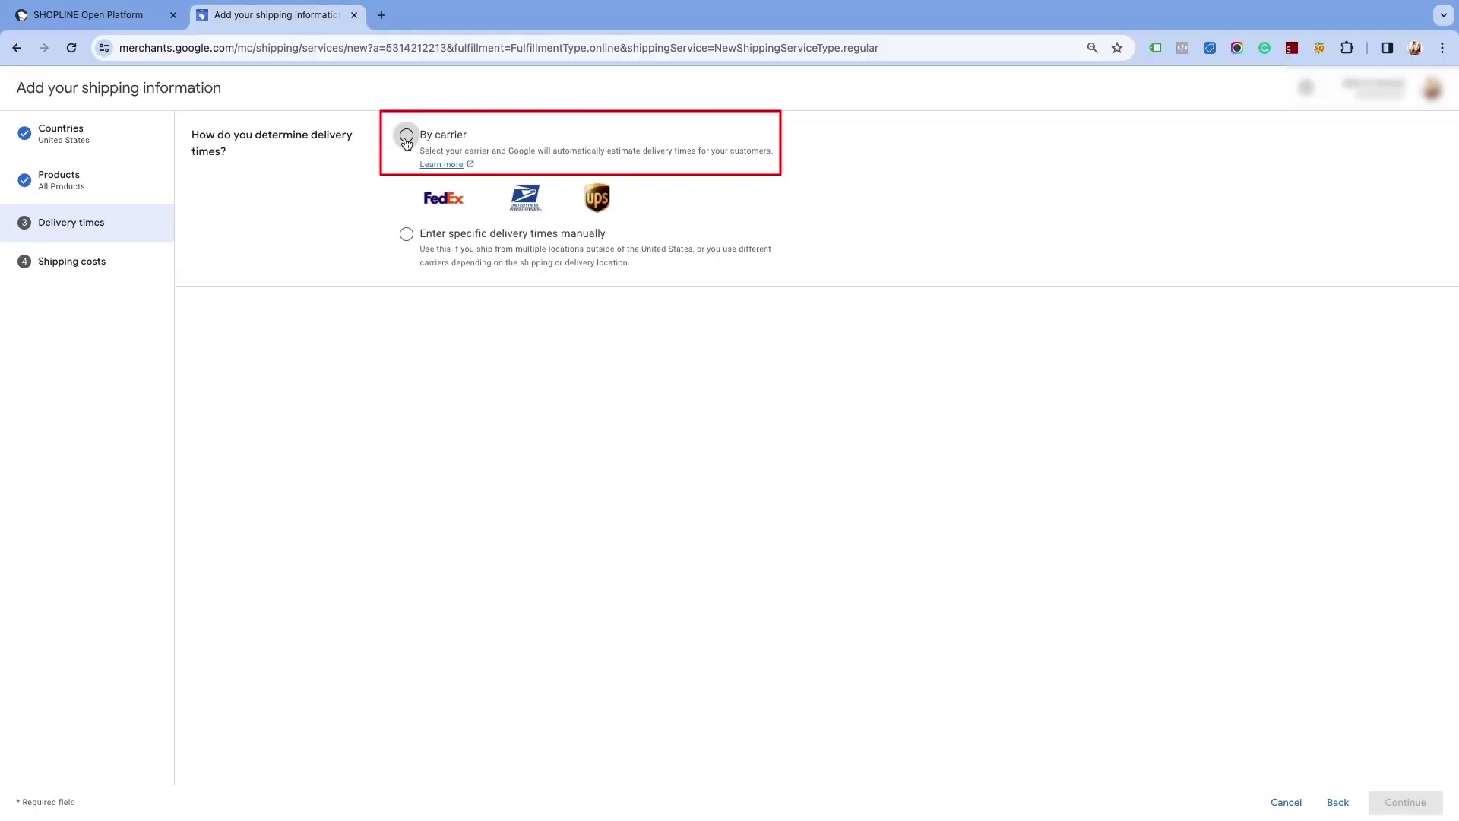